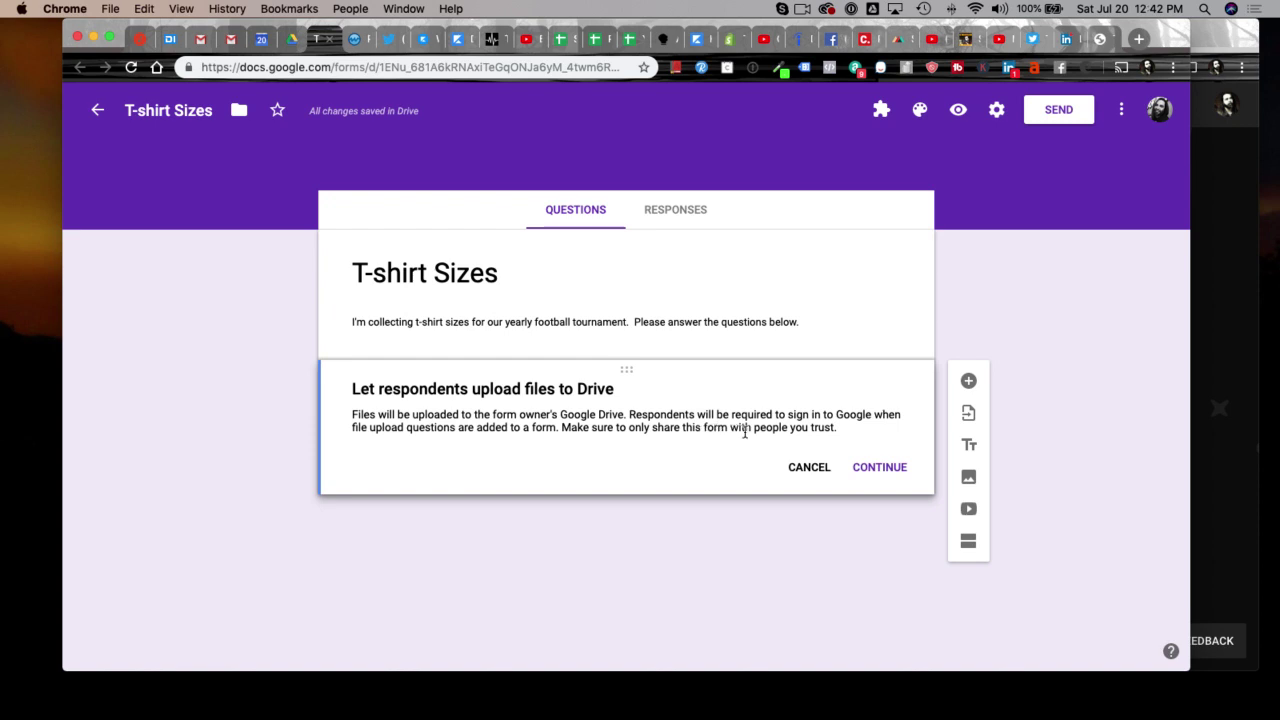
Cancel the file upload notice and keep Short answer as the type of the first-name question.
click(812, 467)
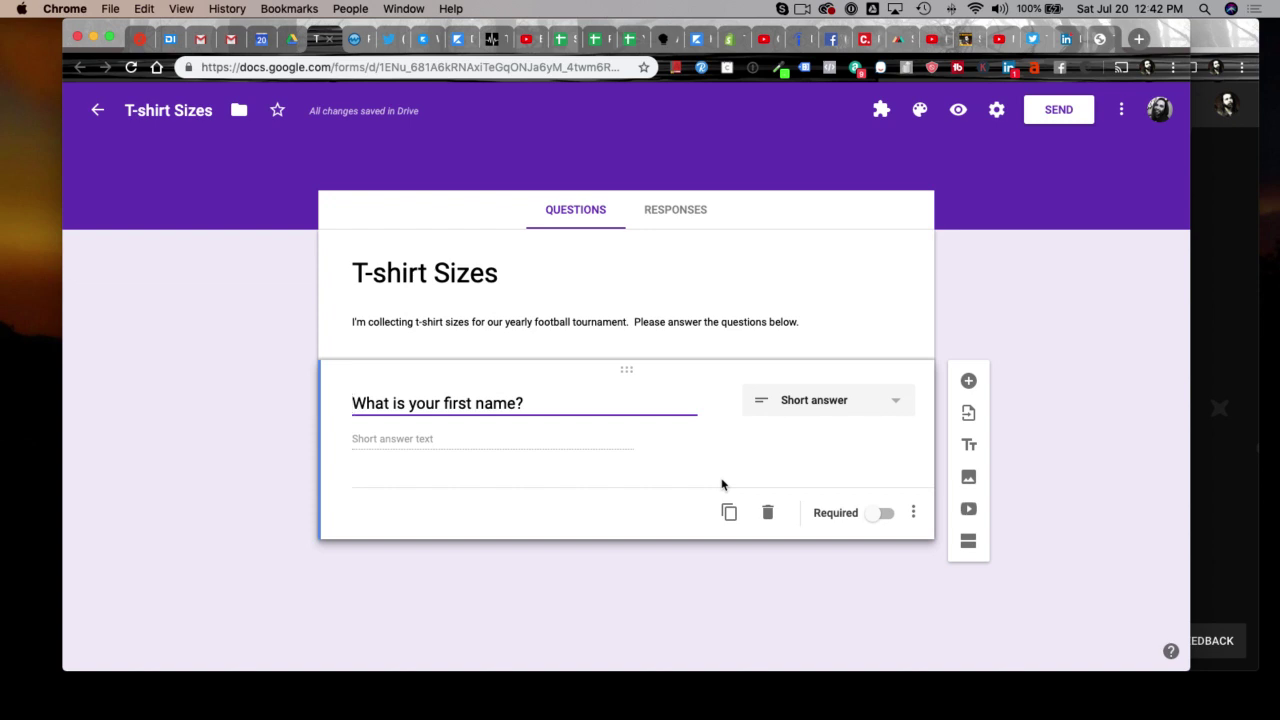
click(838, 402)
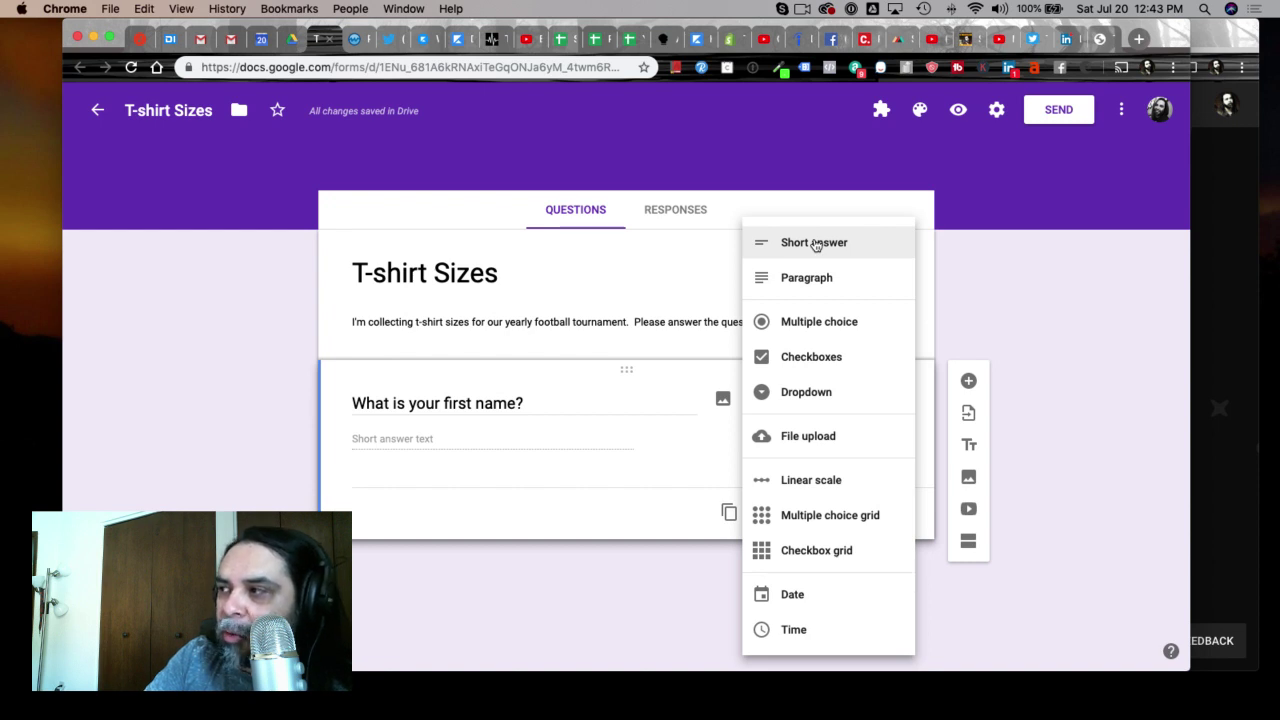
click(816, 246)
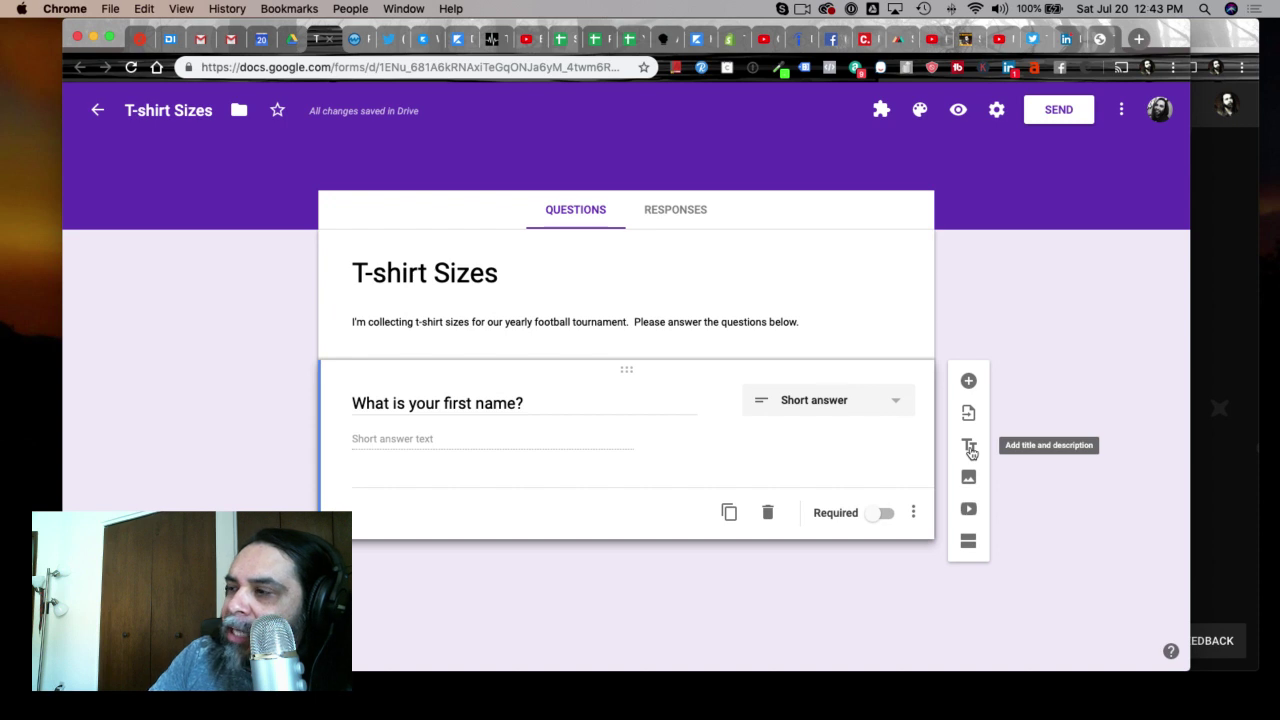
click(357, 268)
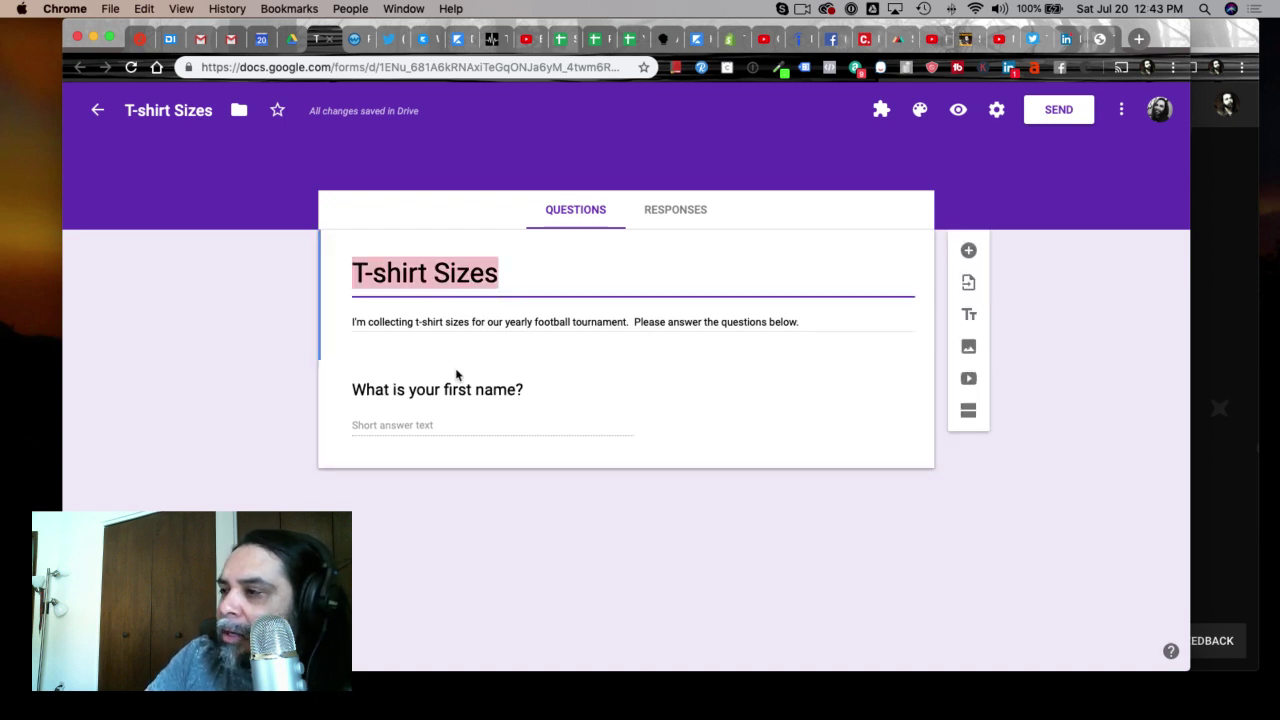
click(433, 396)
click(426, 440)
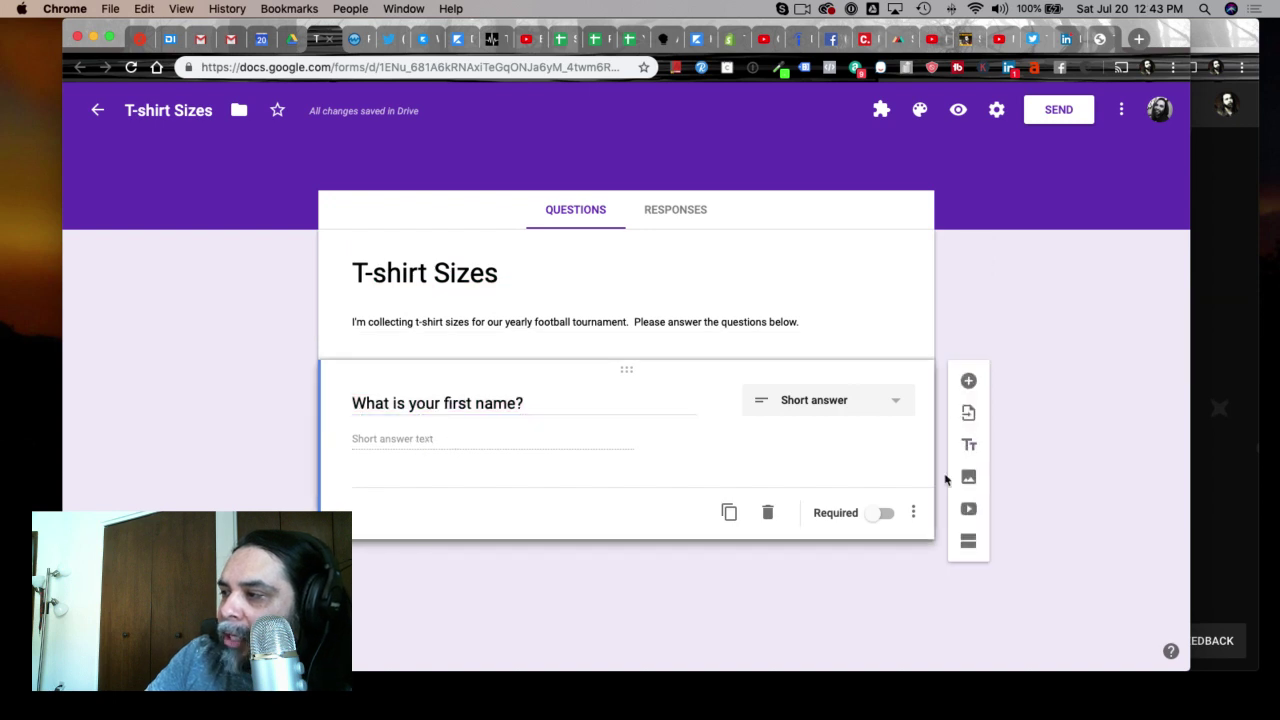
Add a new section after the first-name question and delete that section again.
click(969, 545)
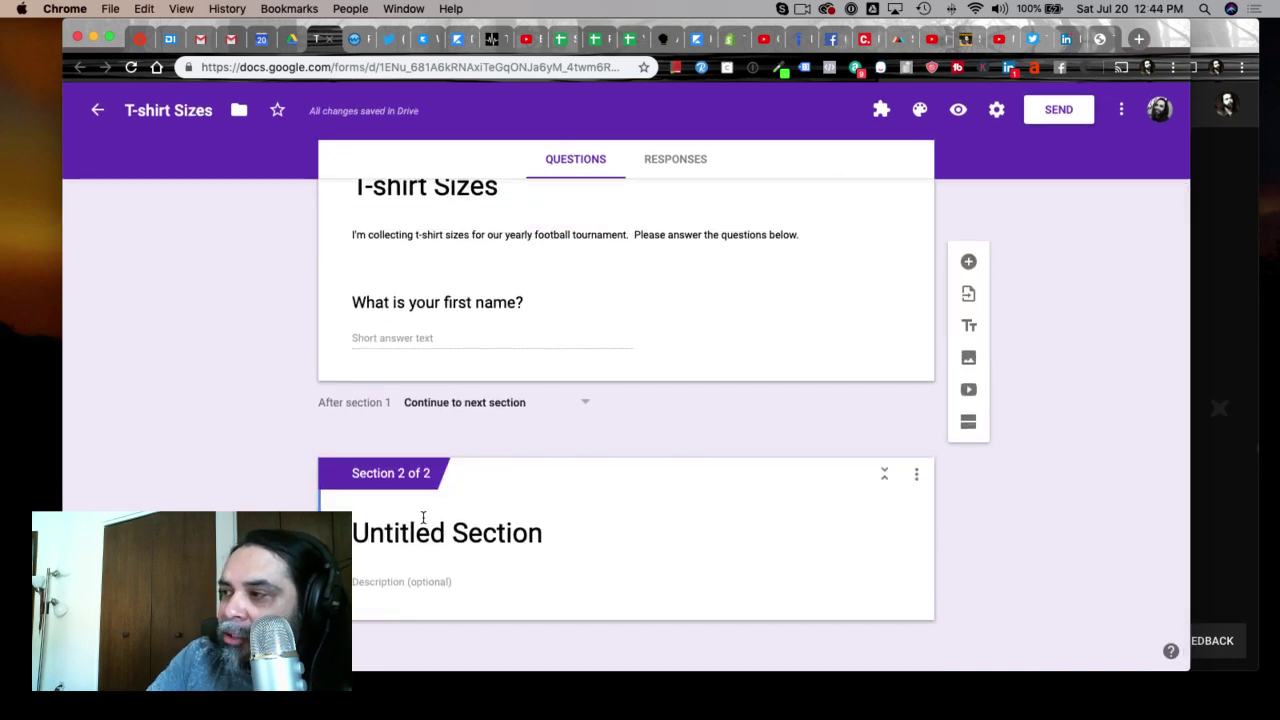
click(918, 474)
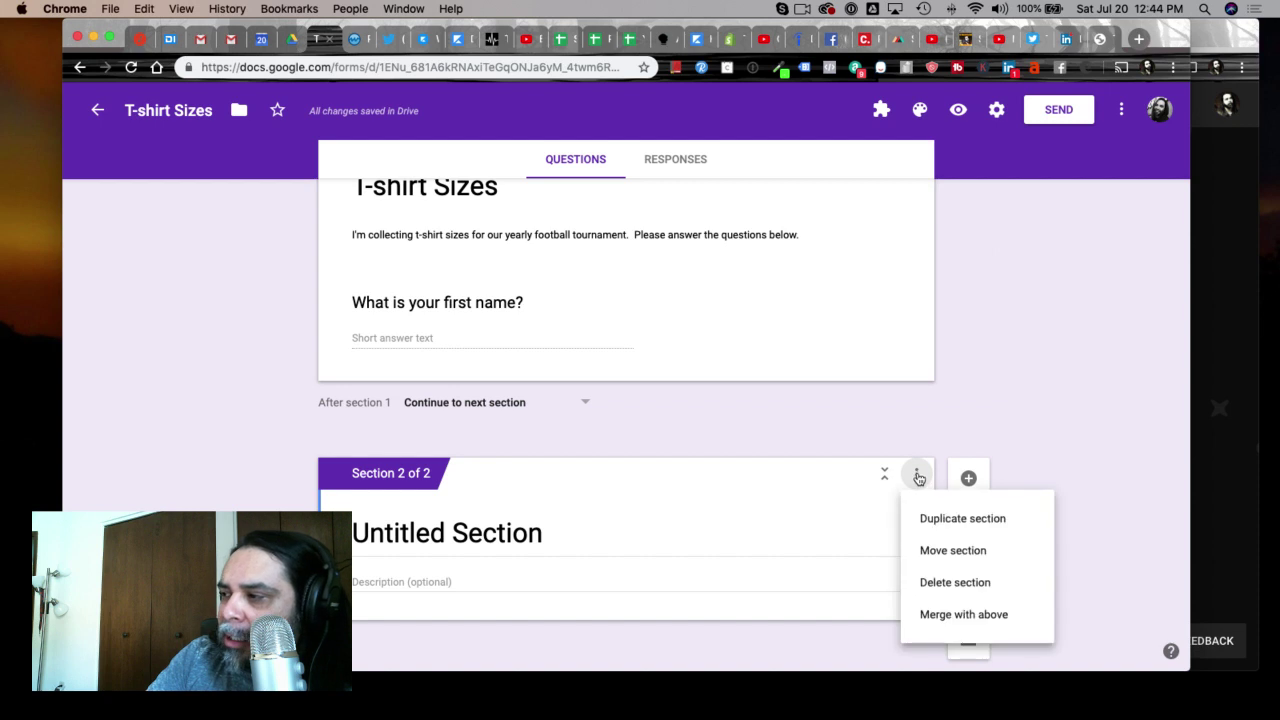
click(941, 586)
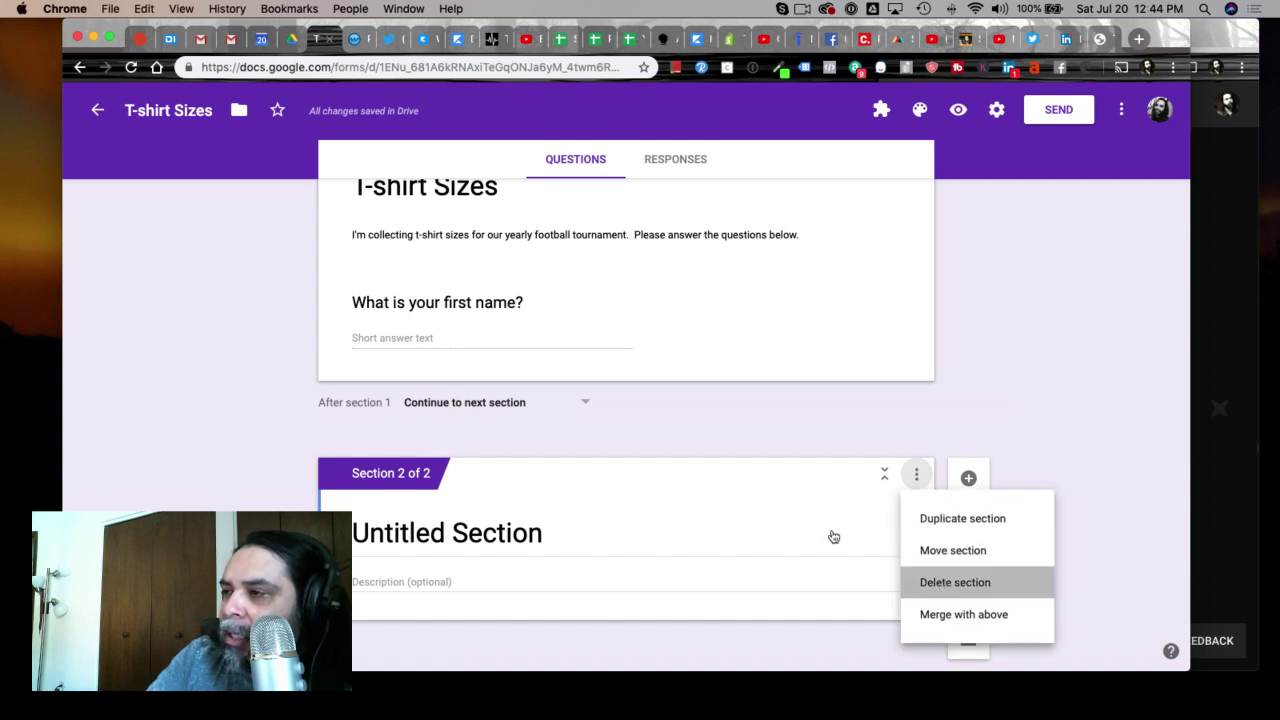
Add a question below the first-name question titled "What is your T-Shirt Size?".
click(594, 303)
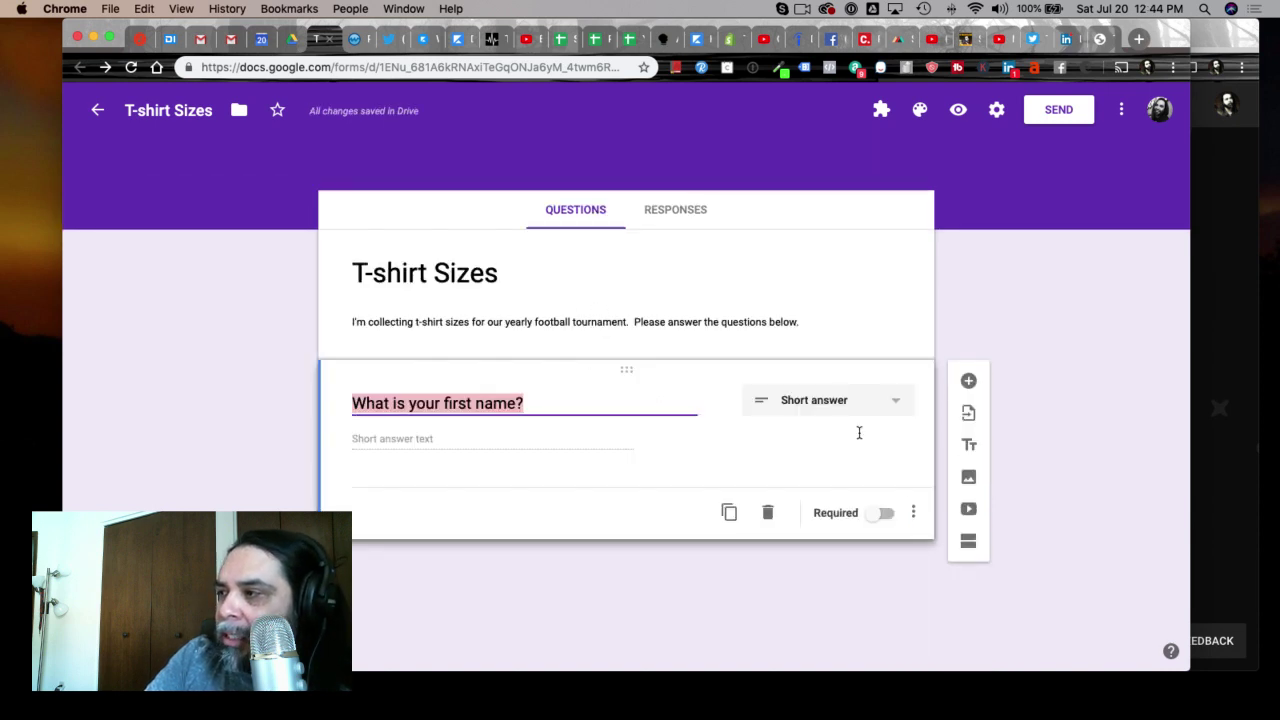
click(969, 388)
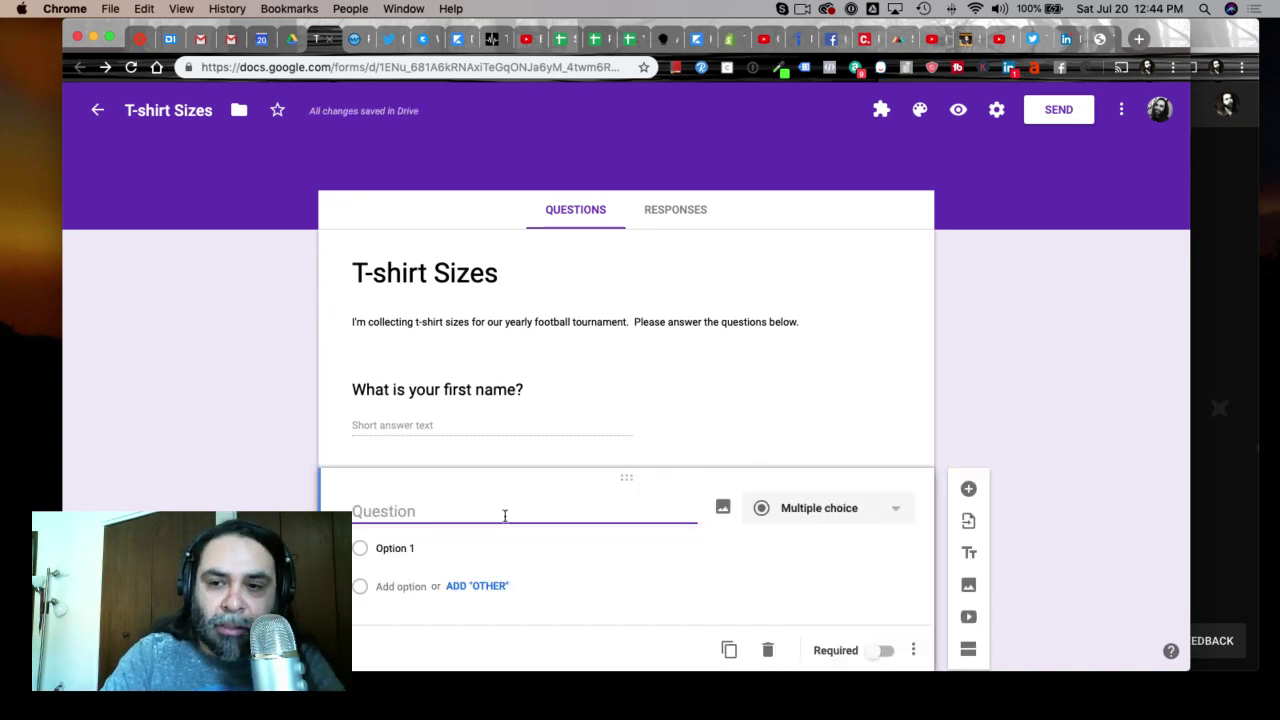
text(What is your )
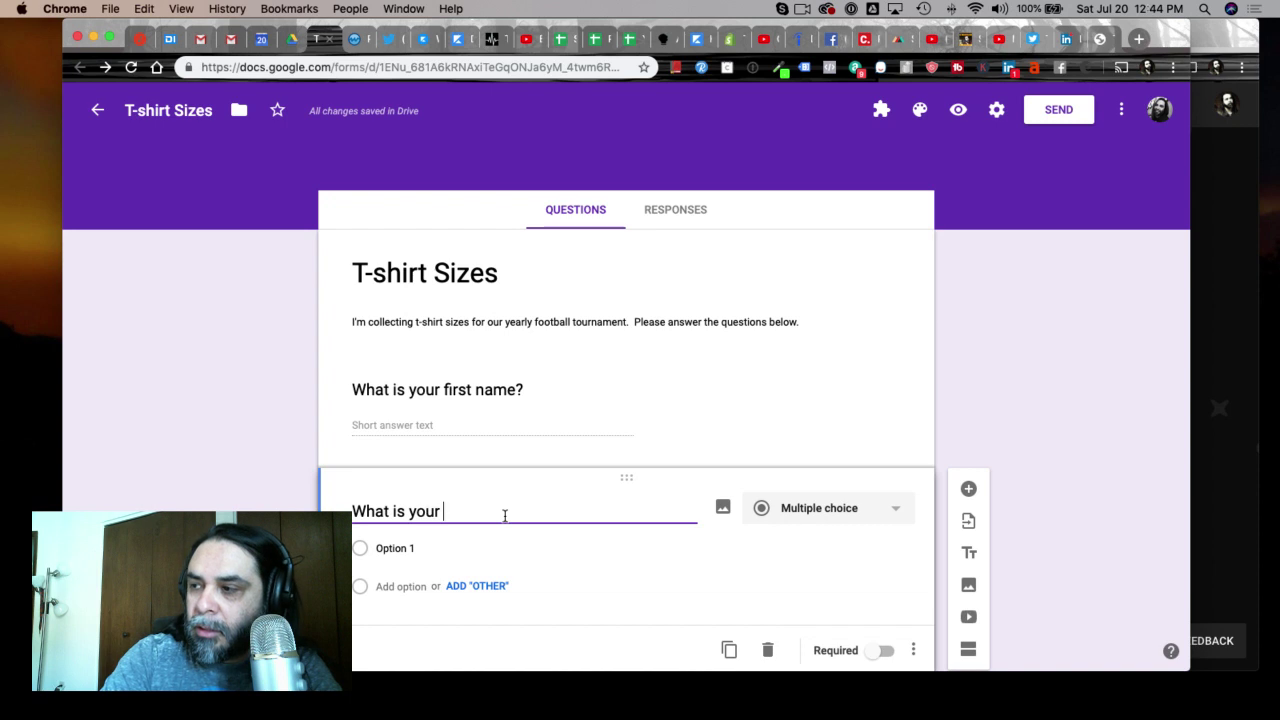
text(T-Shirt Size)
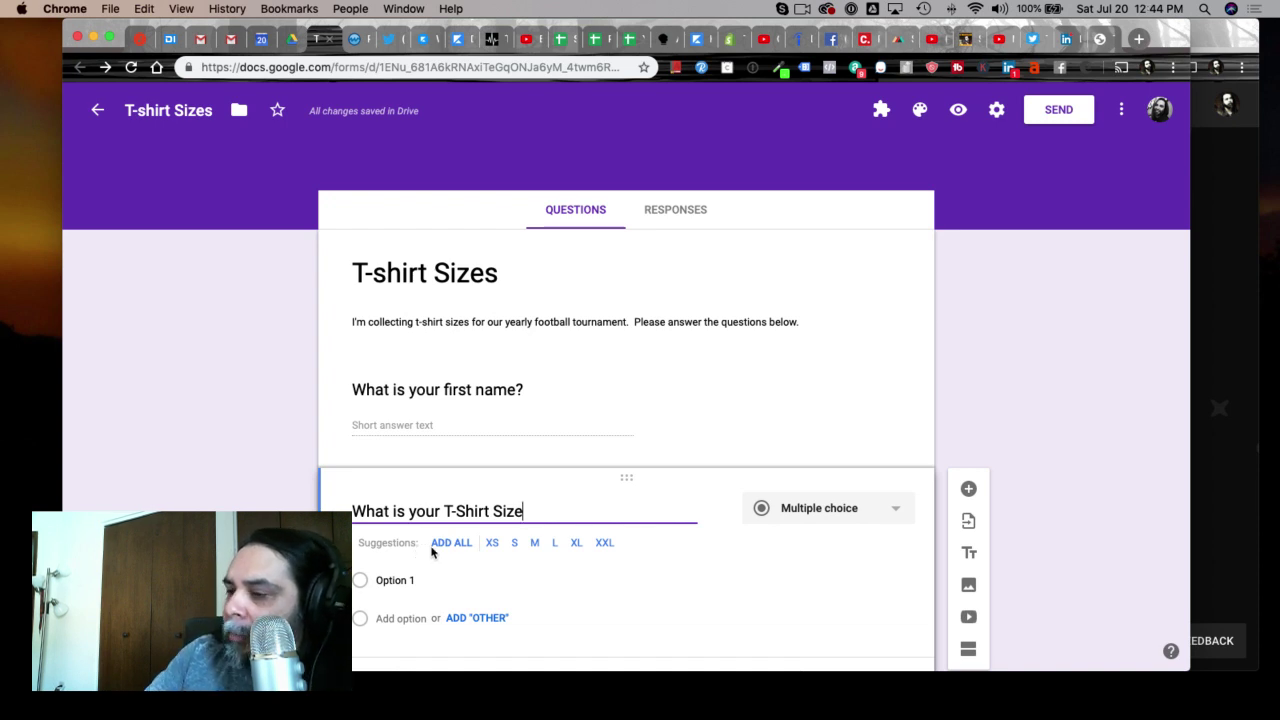
text(?)
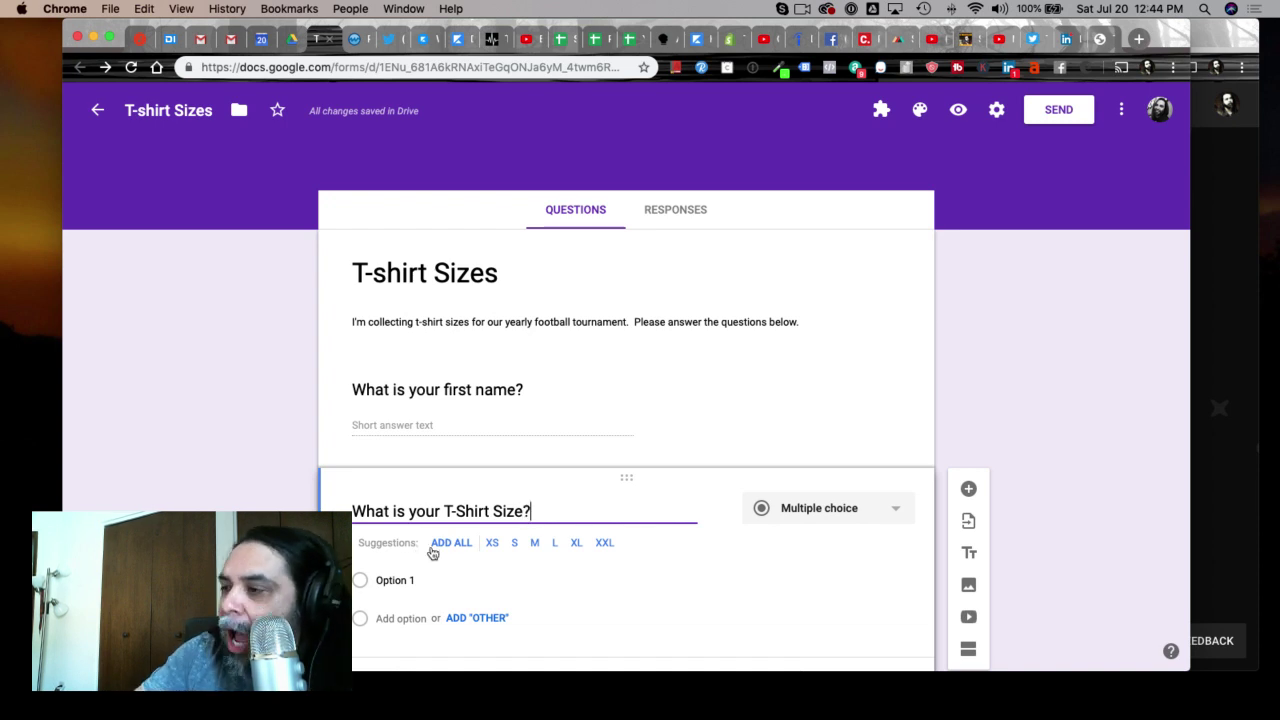
Fill the T-shirt size question with the suggested options XS, S, M, L, XL and XXL.
click(492, 543)
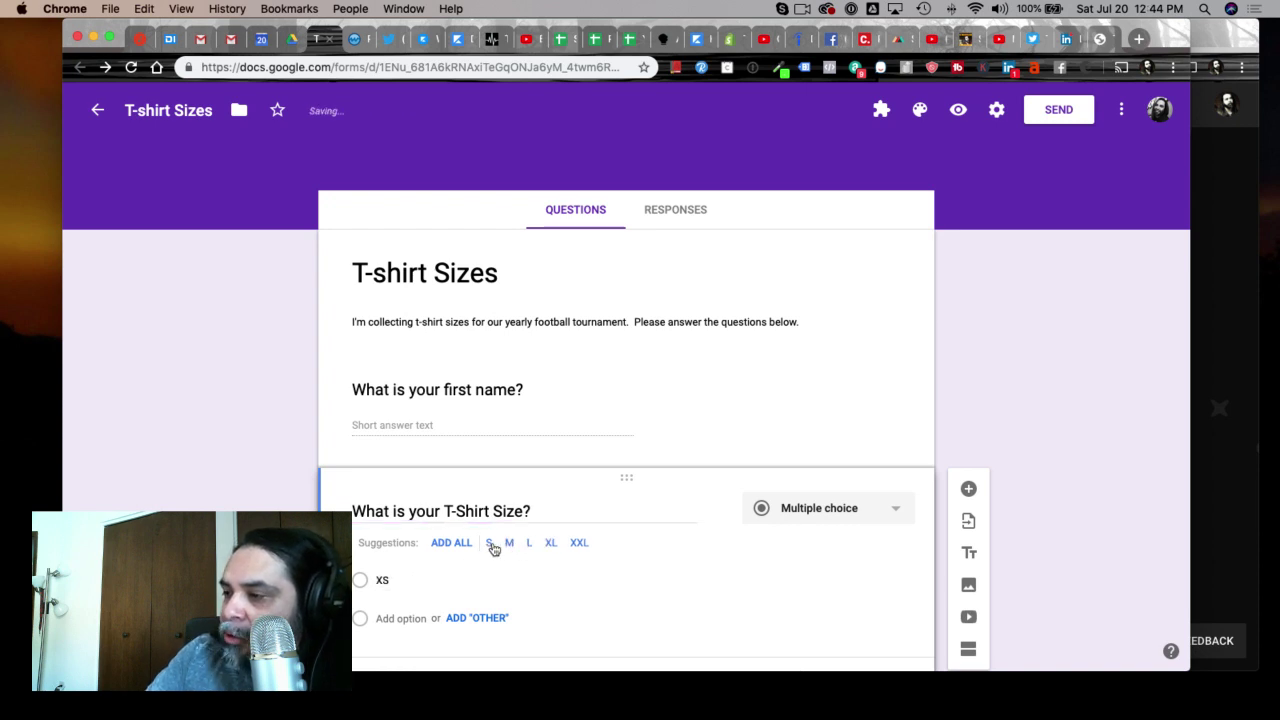
click(490, 543)
click(489, 543)
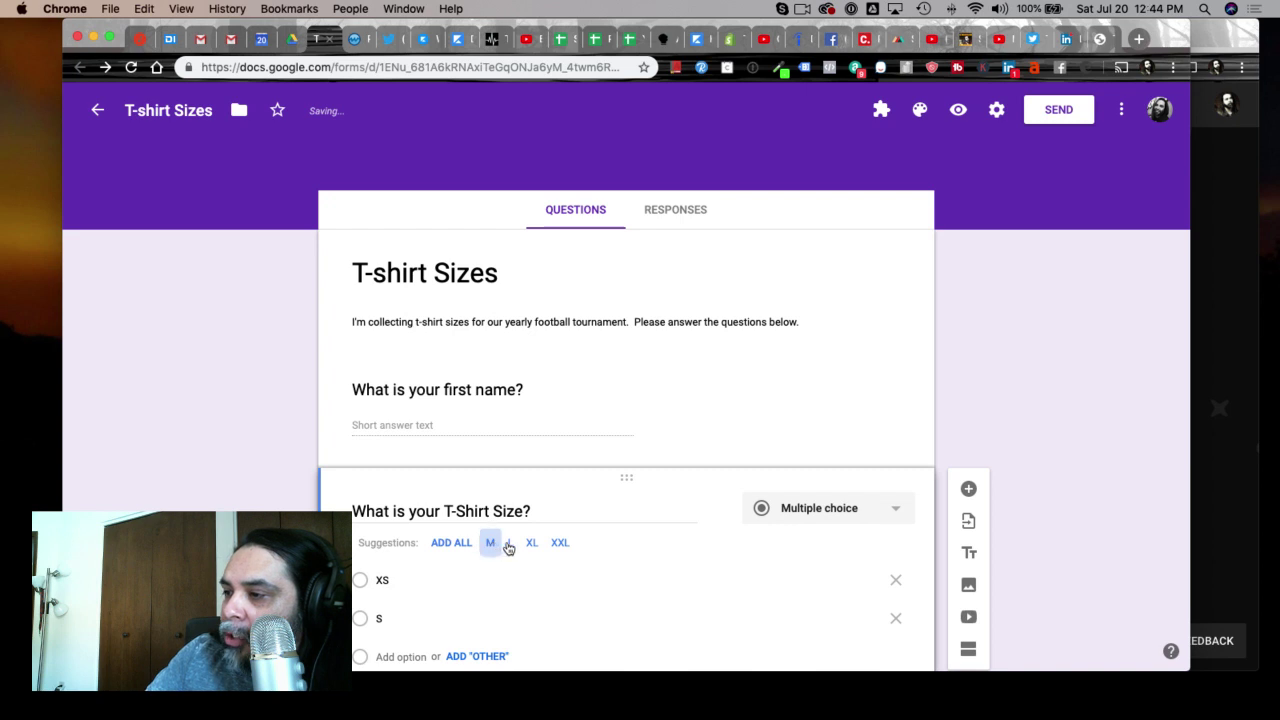
click(489, 543)
click(491, 543)
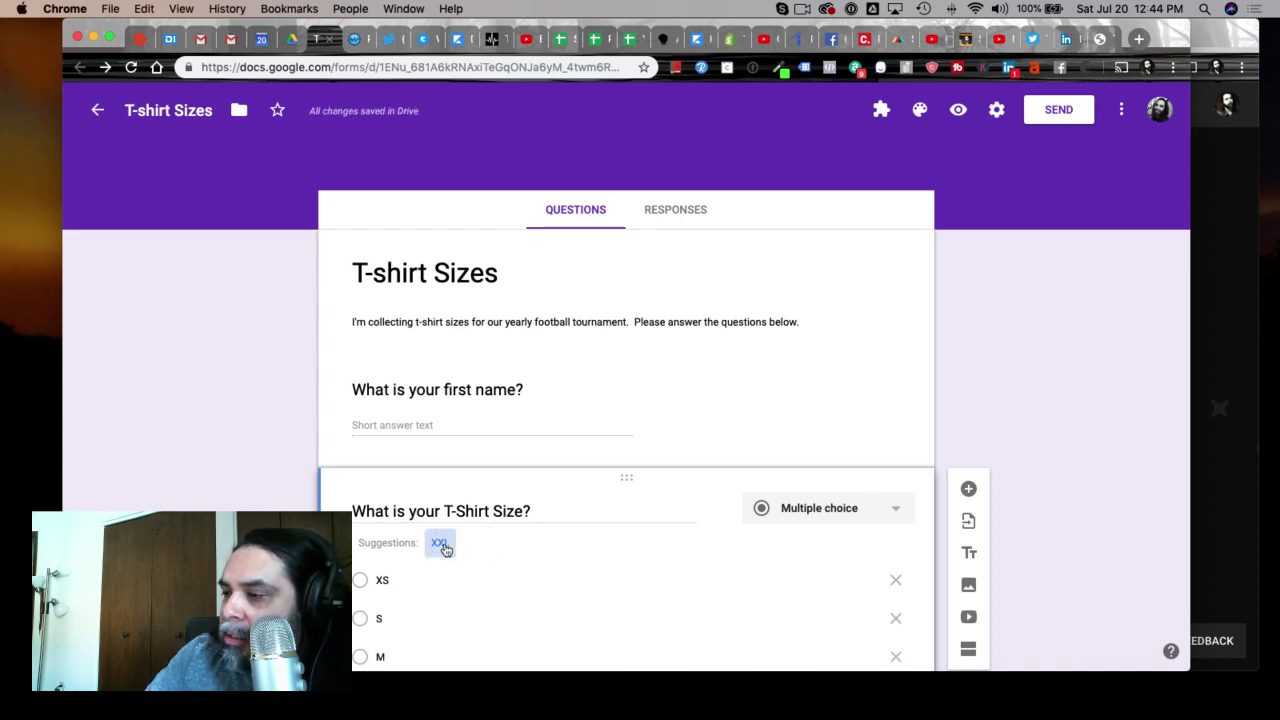
click(443, 546)
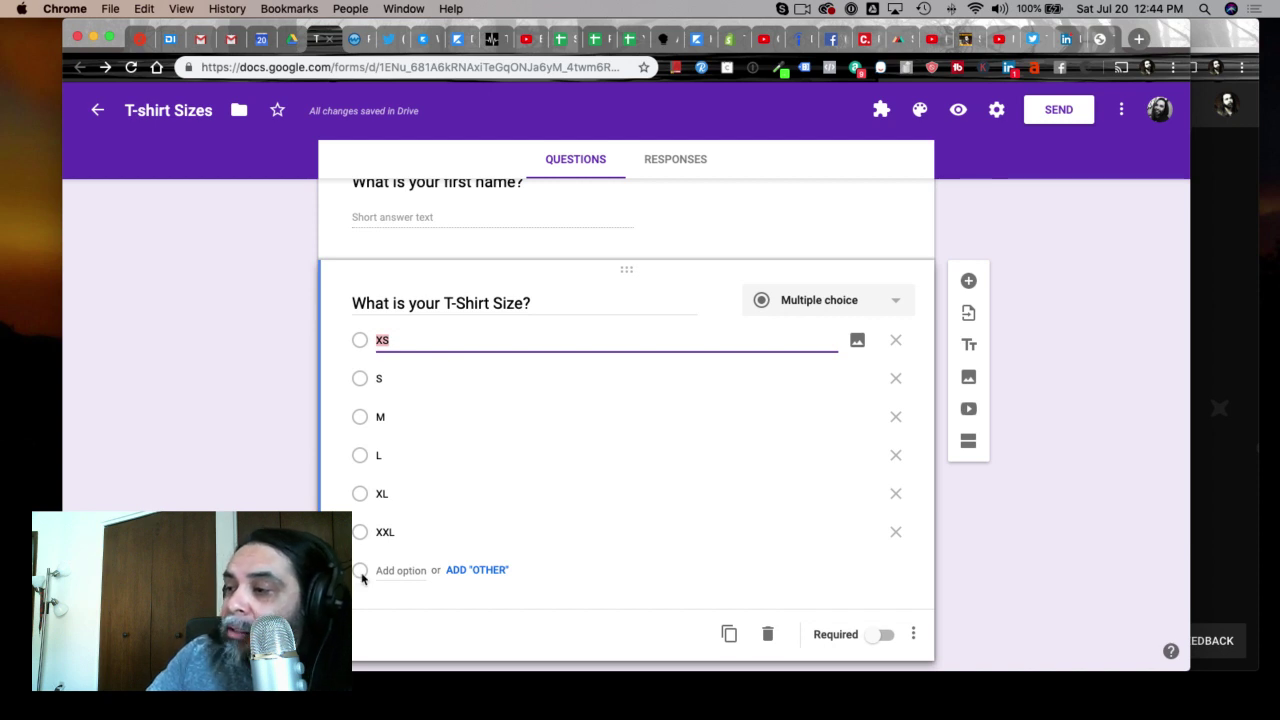
Add an "Other" choice and an XXXL option to the T-shirt size question.
click(477, 571)
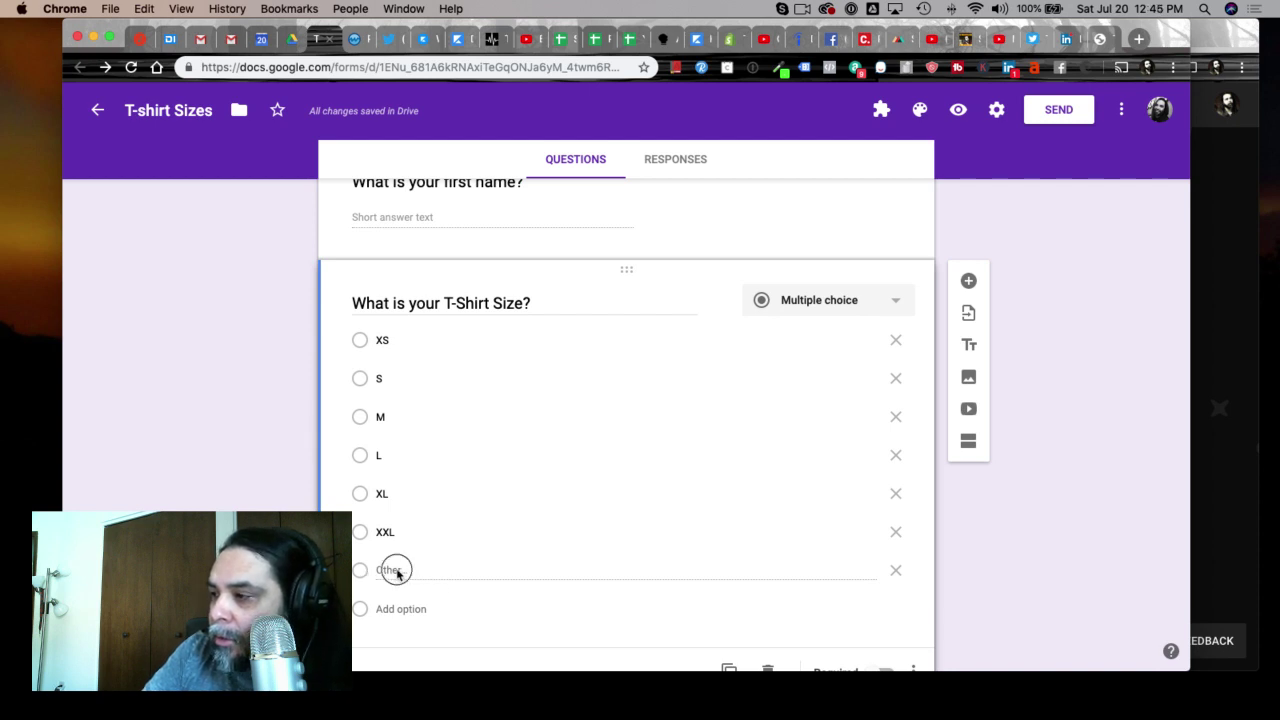
scroll(380, 560, down, 1)
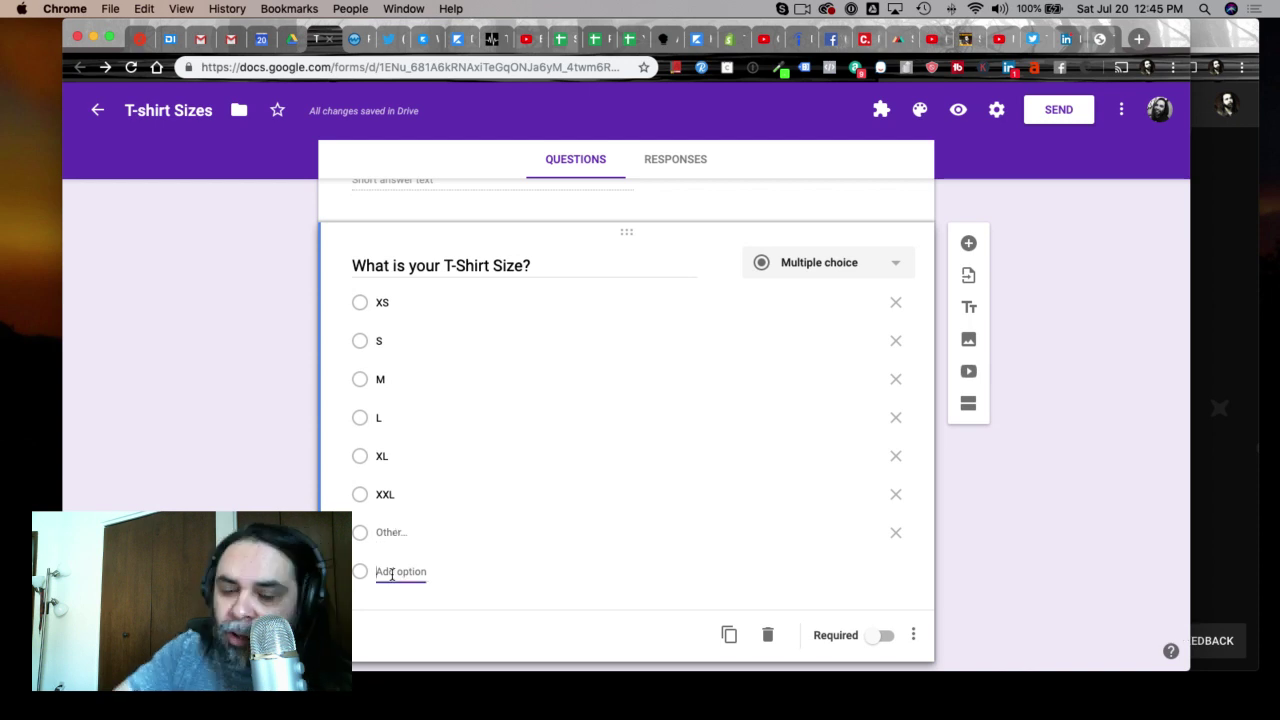
click(392, 571)
text(XXX)
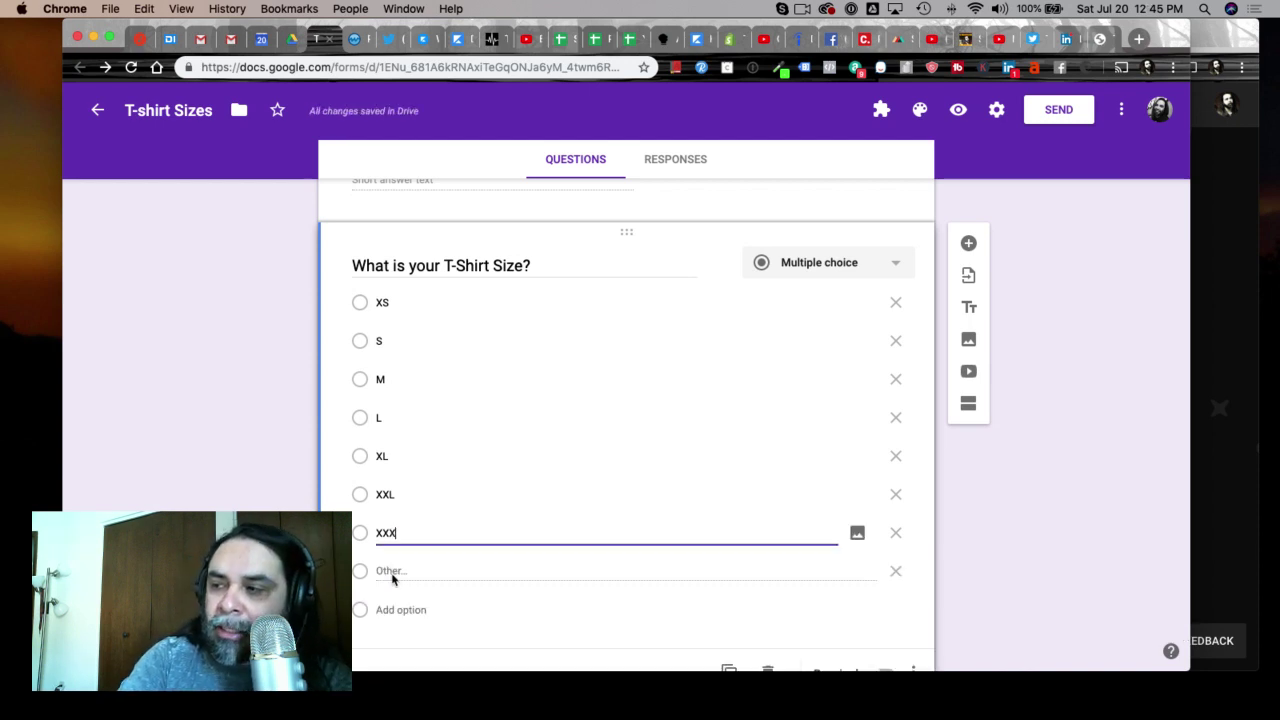
text(L)
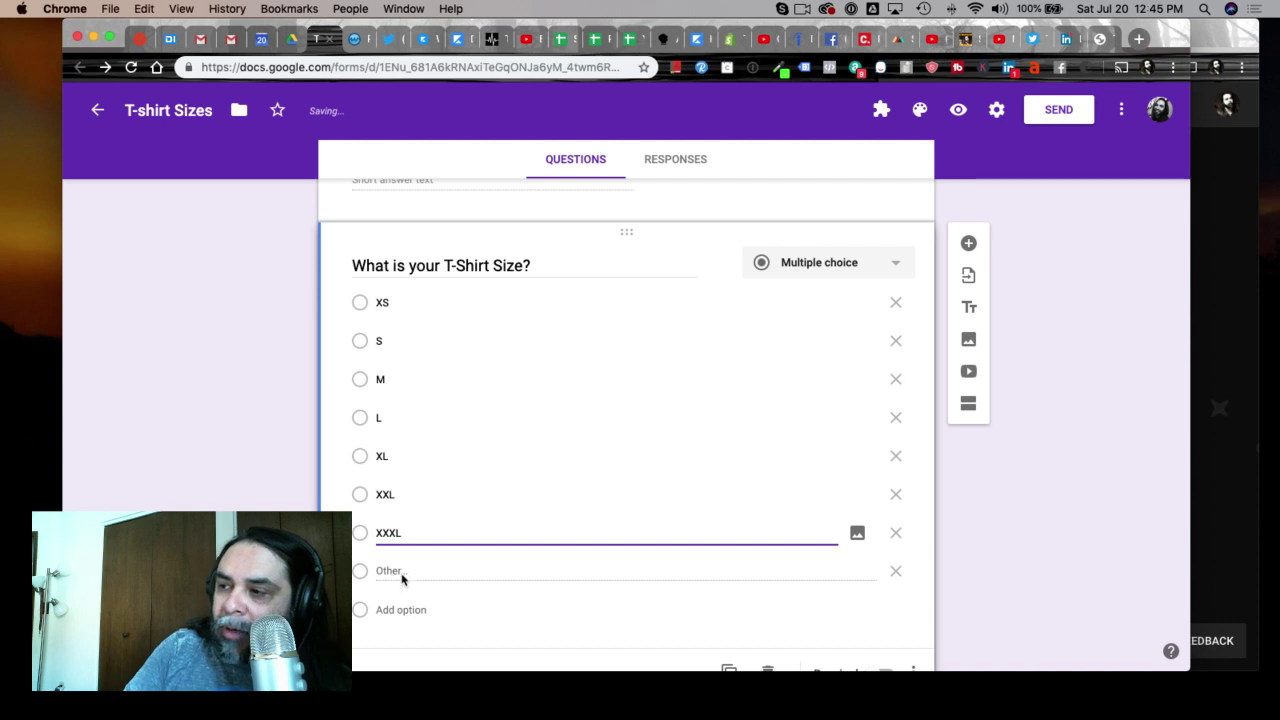
Remove the "Other" choice from the T-shirt size question, restore it, and remove it again.
click(893, 576)
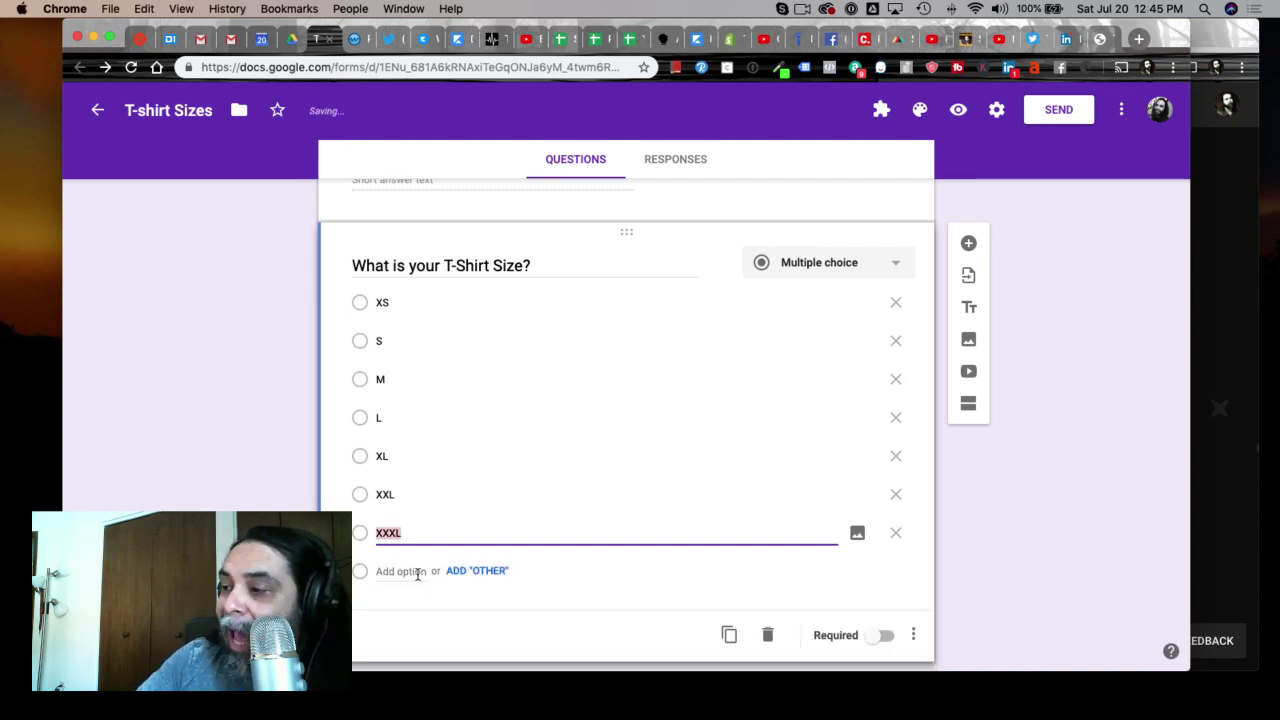
click(484, 575)
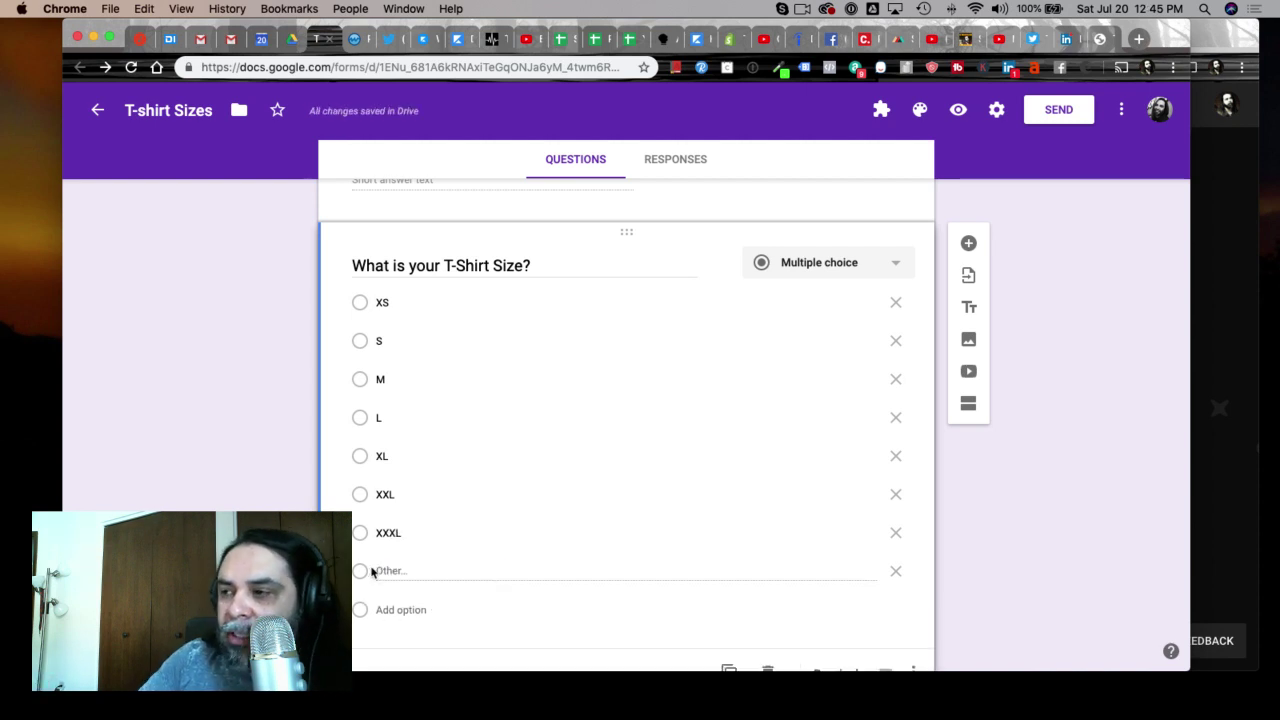
click(896, 574)
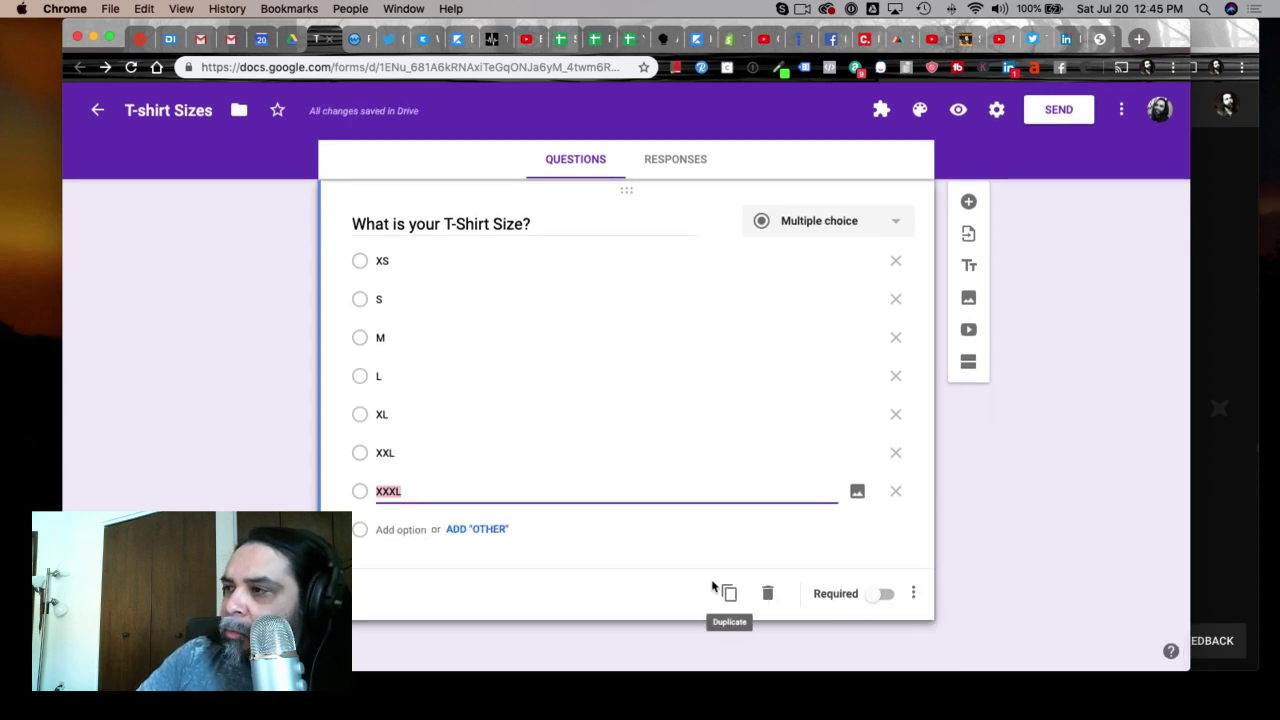
Make the "What is your first name?" question required.
scroll(718, 570, up, 3)
scroll(485, 335, down, 3)
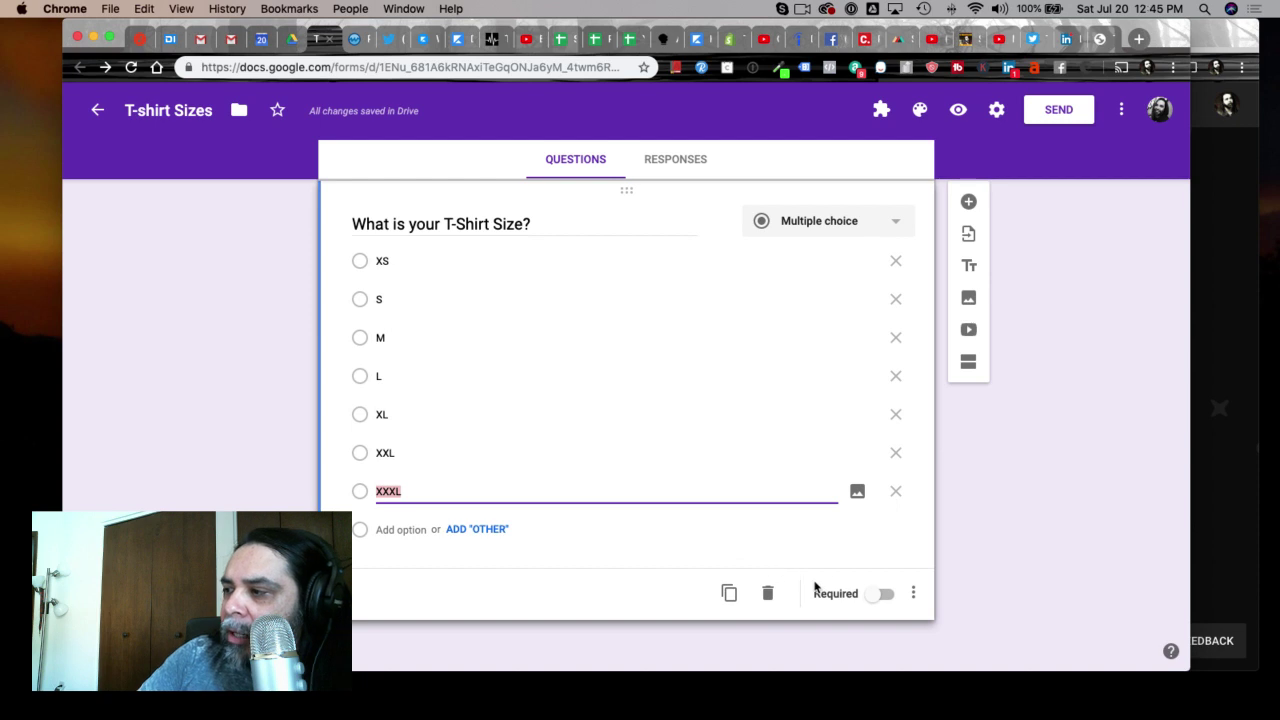
scroll(546, 409, up, 5)
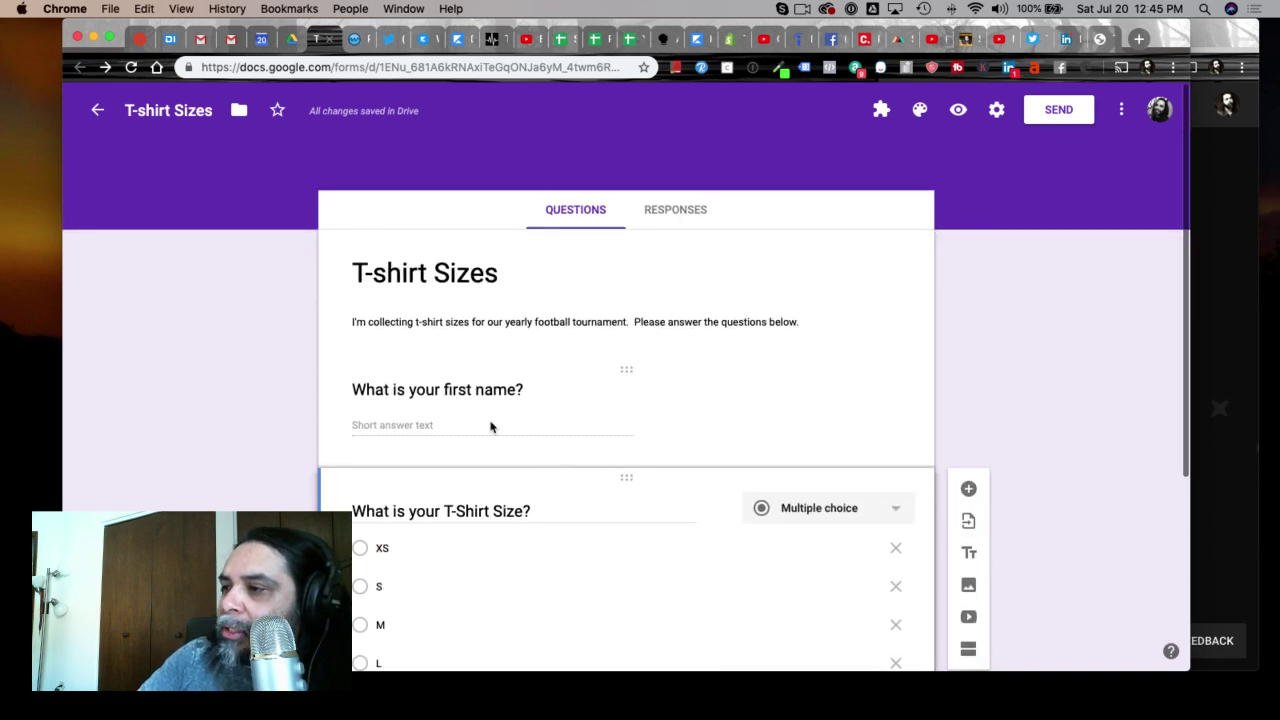
click(488, 428)
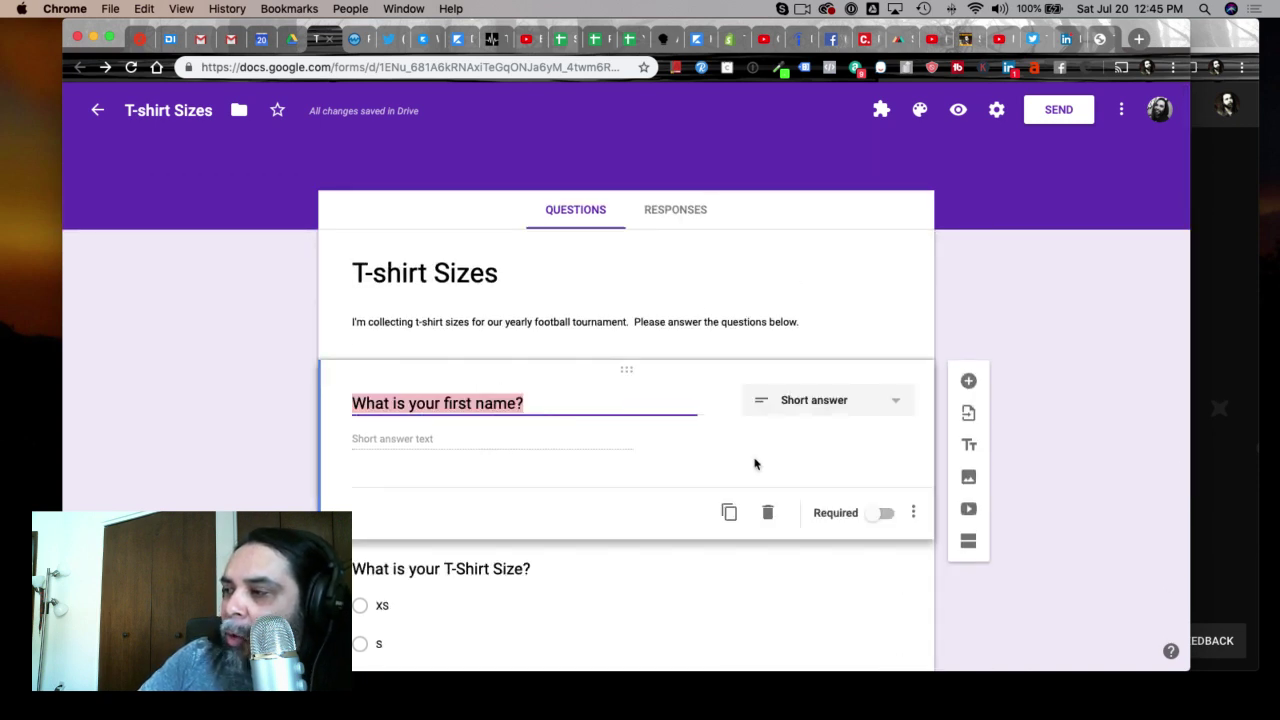
click(882, 515)
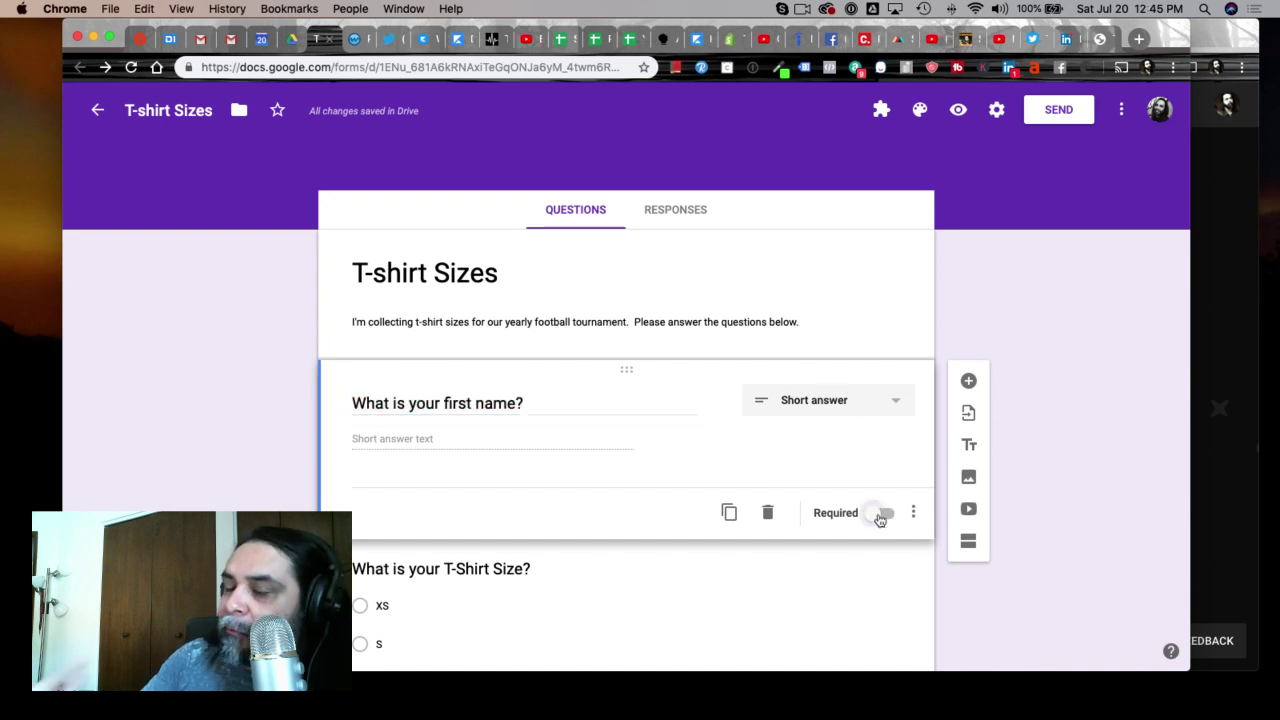
Add a question reading "What is your favorite color?" below the T-shirt size question.
scroll(608, 537, down, 3)
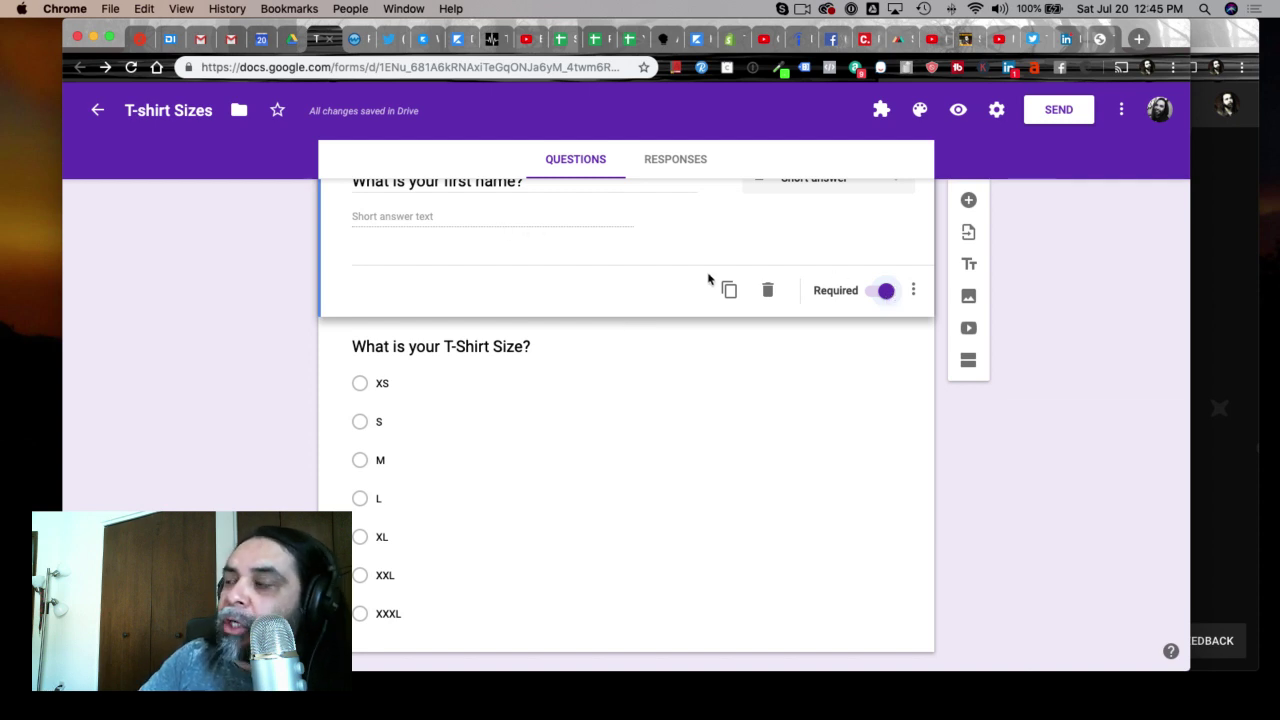
scroll(600, 436, down, 1)
scroll(620, 447, up, 3)
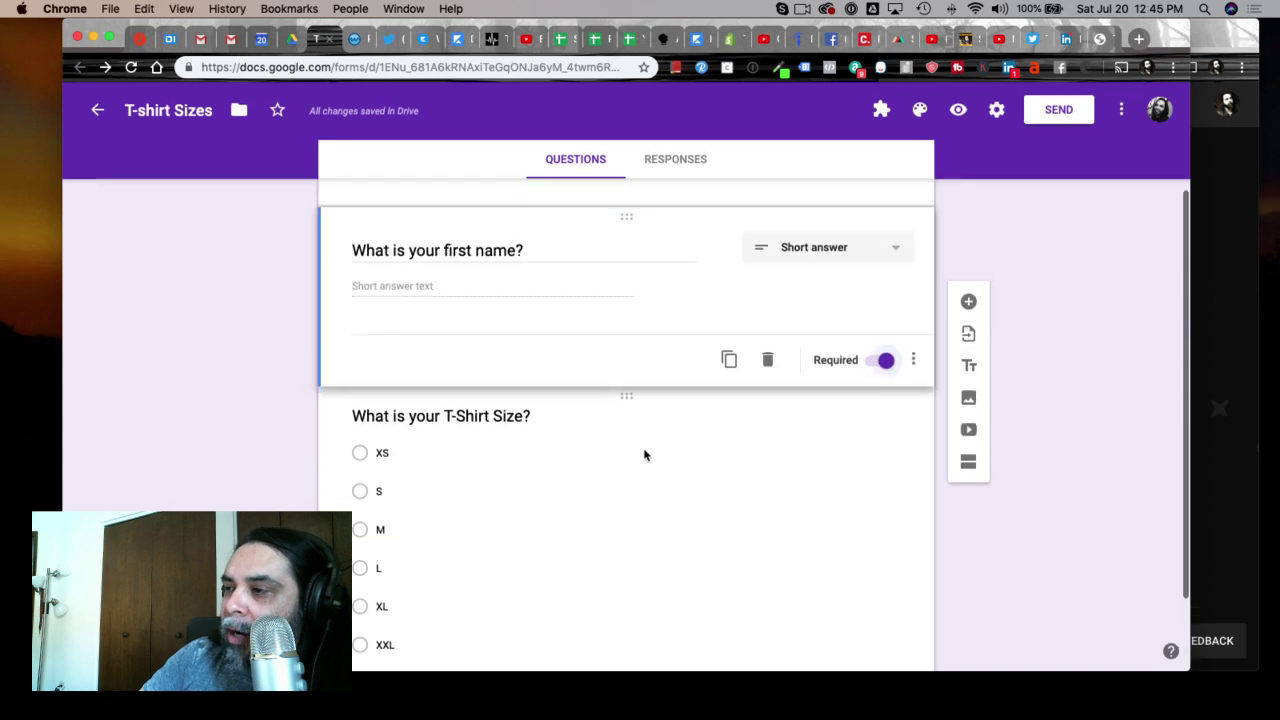
scroll(500, 406, down, 2)
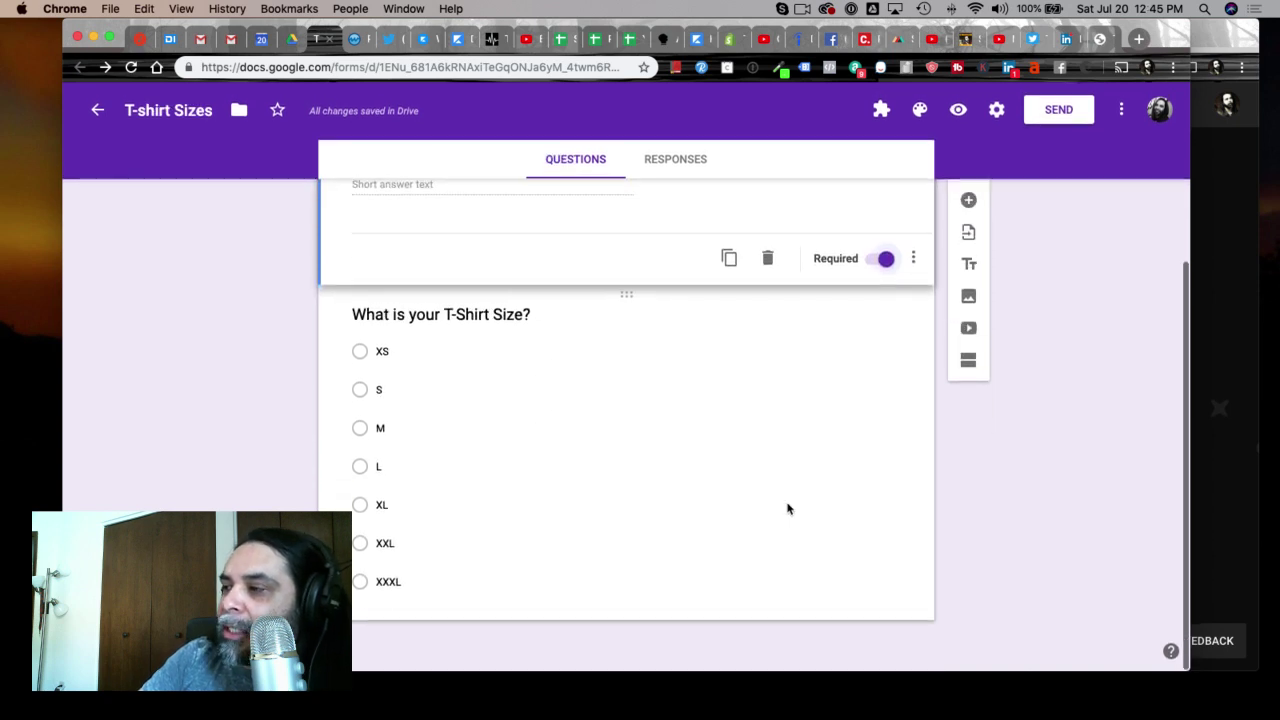
click(786, 505)
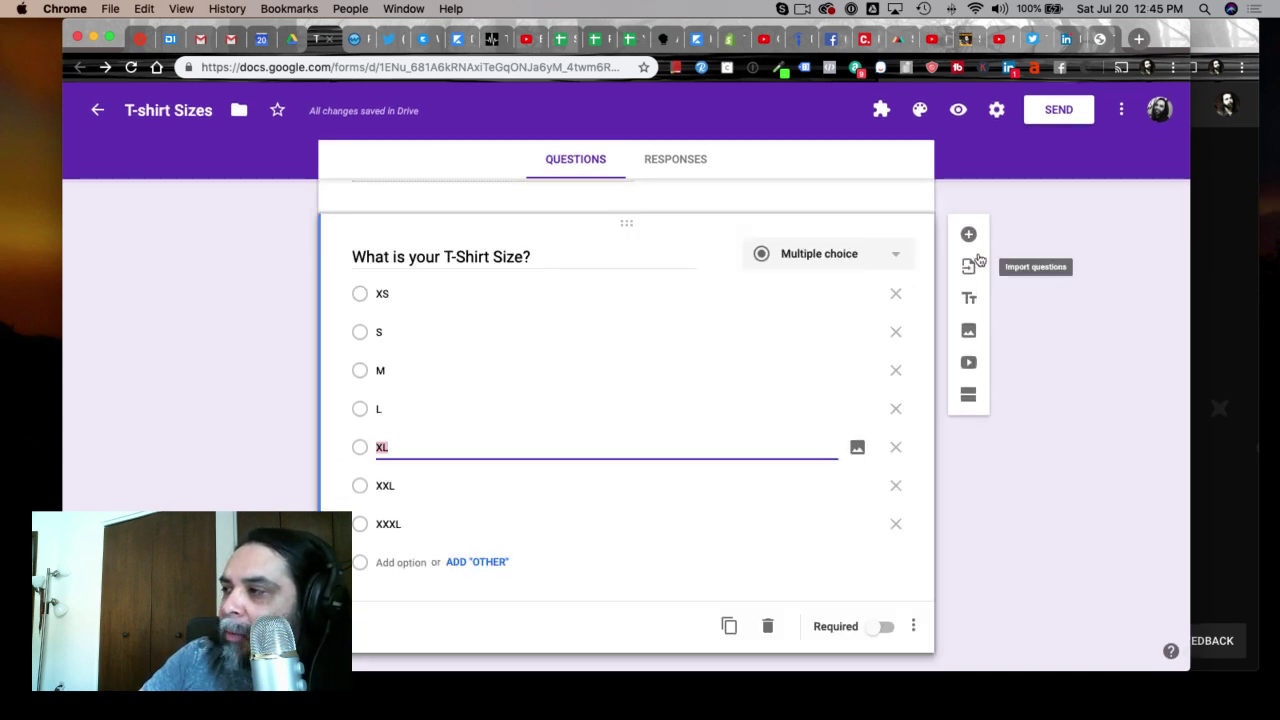
click(970, 237)
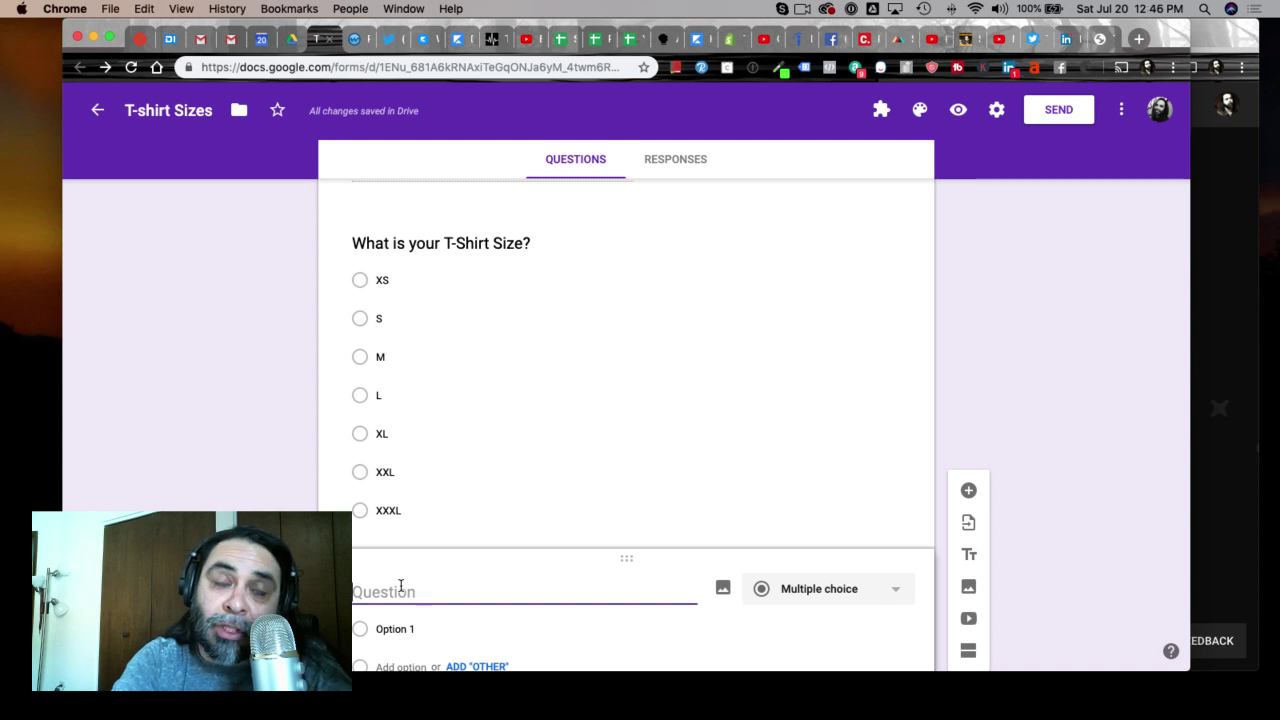
text(What )
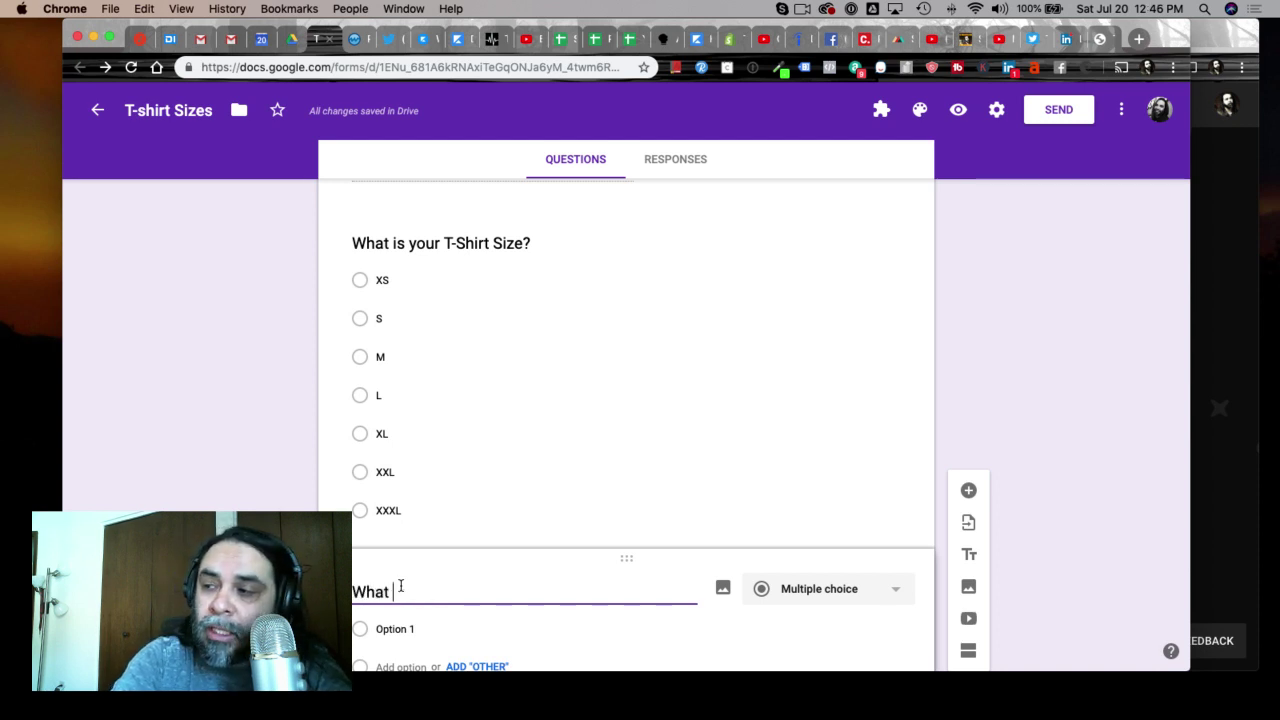
text(is your favorite )
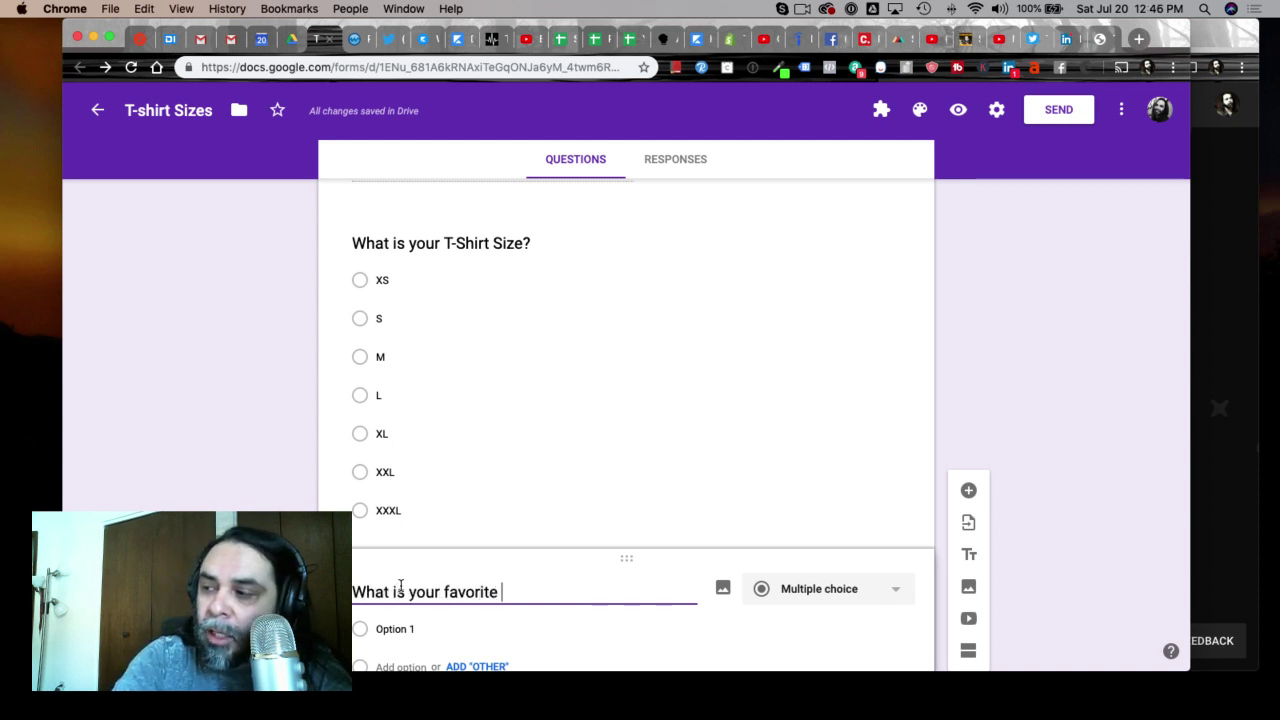
text(color?)
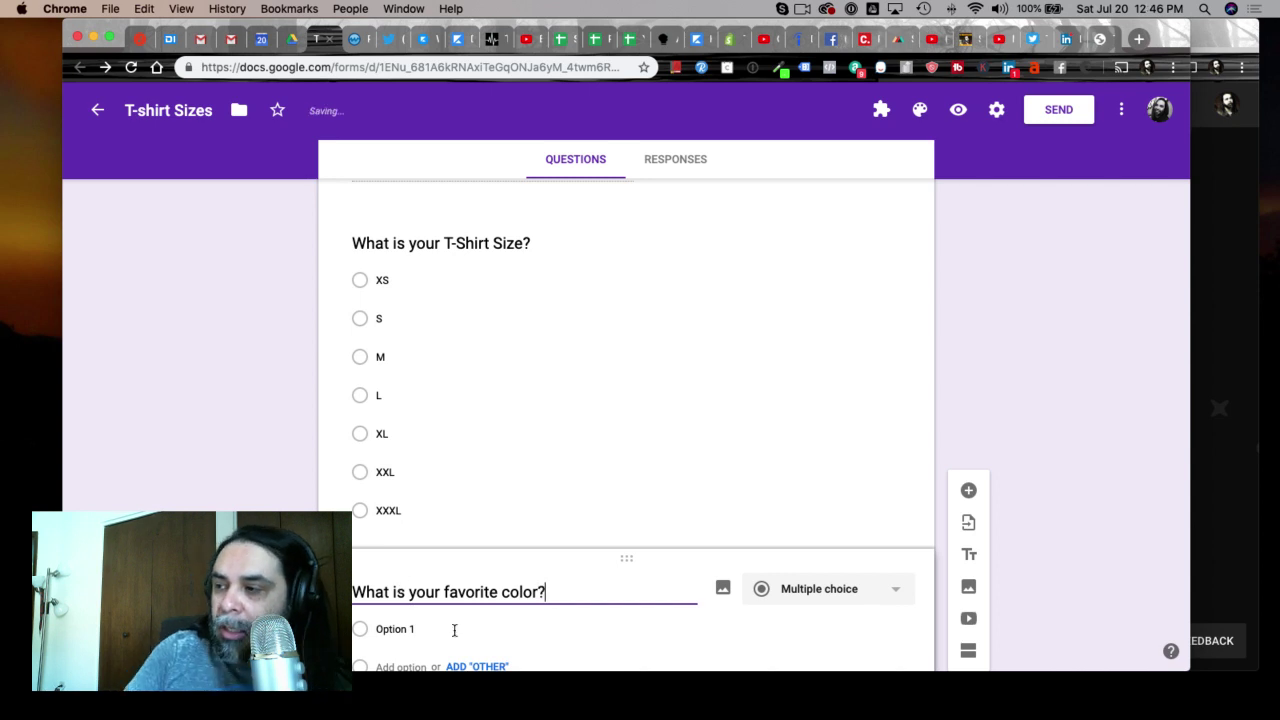
Change the favorite color question's type to Short answer.
scroll(634, 554, down, 3)
click(588, 558)
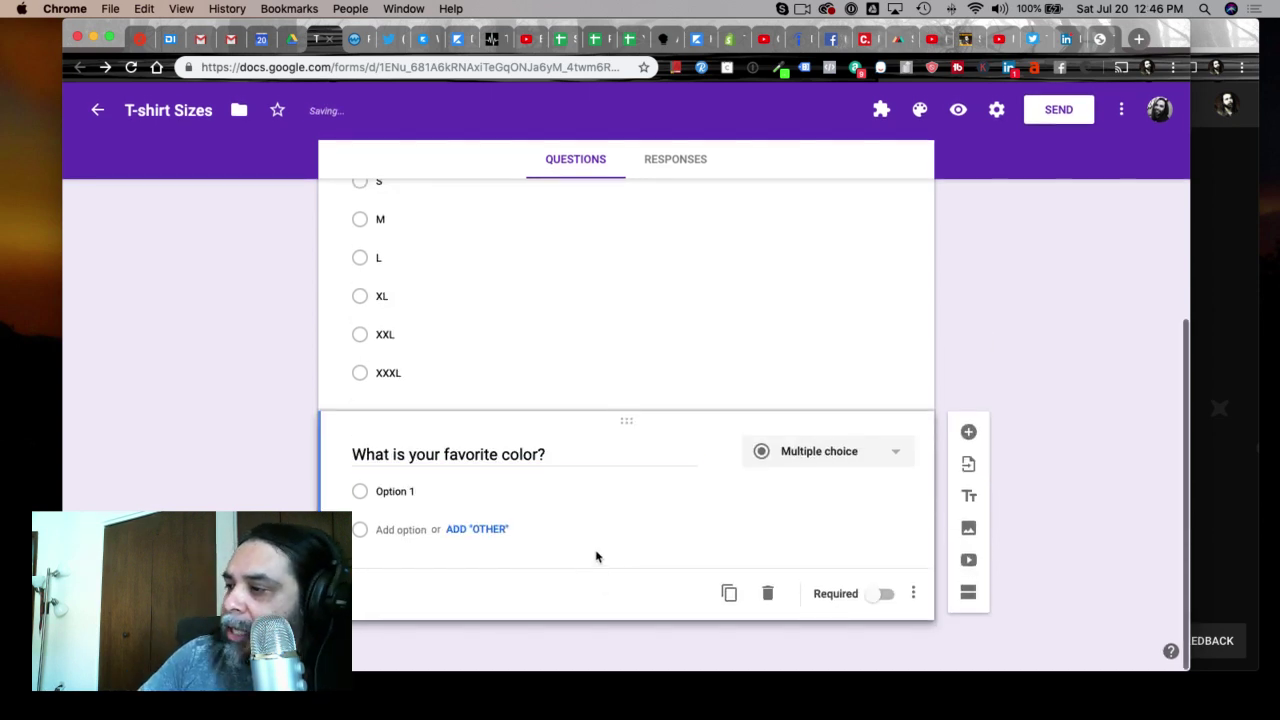
click(853, 458)
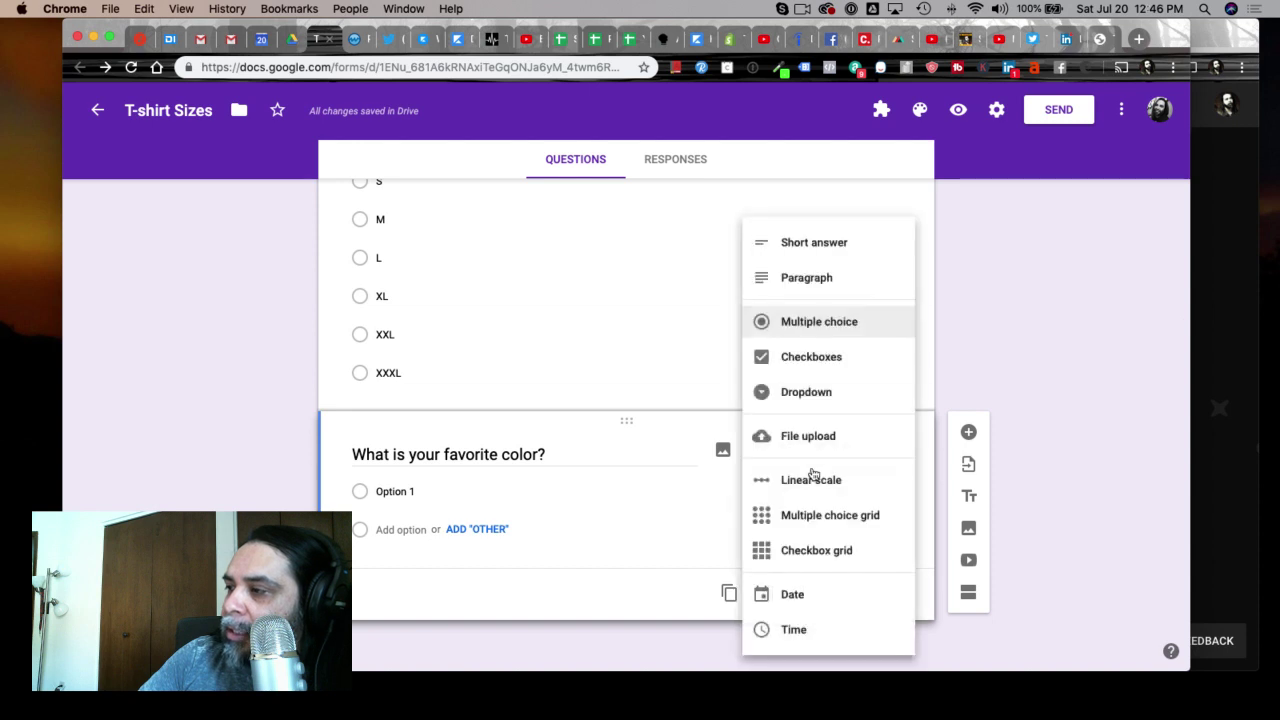
click(809, 243)
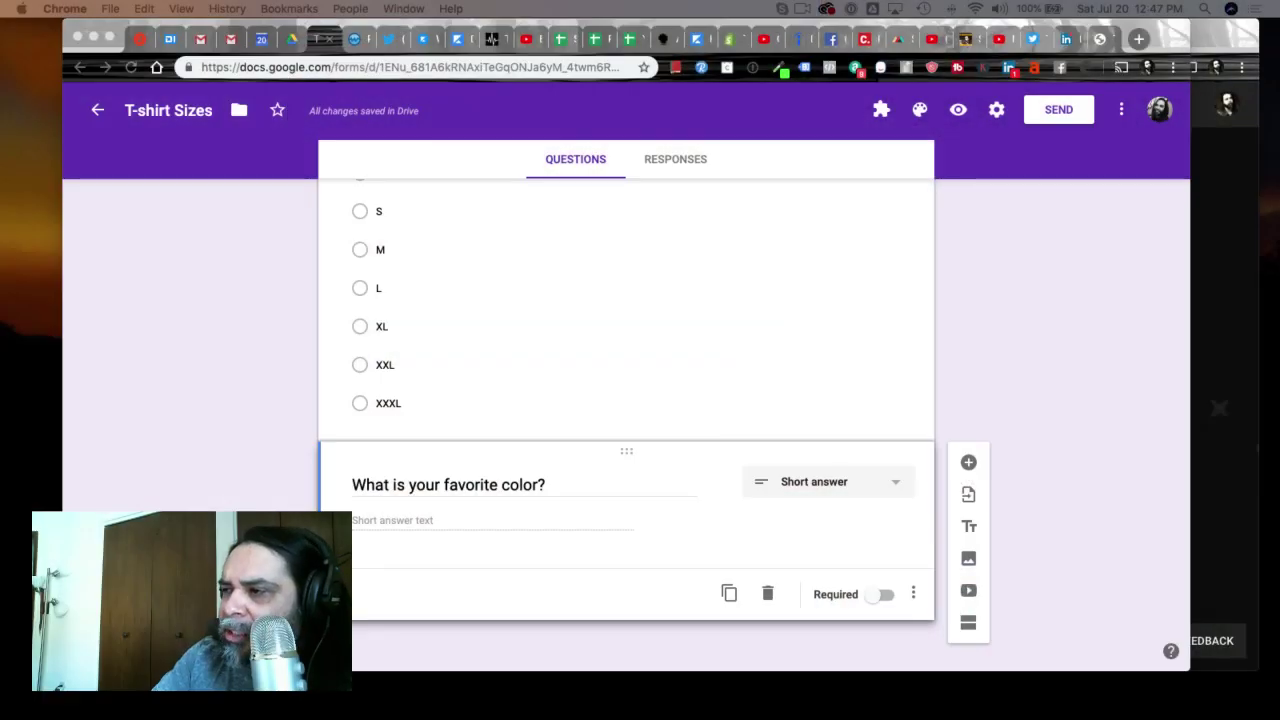
Review the form's questions, preview the whole form as respondents see it, and close the preview.
scroll(626, 400, up, 1)
scroll(626, 400, up, 5)
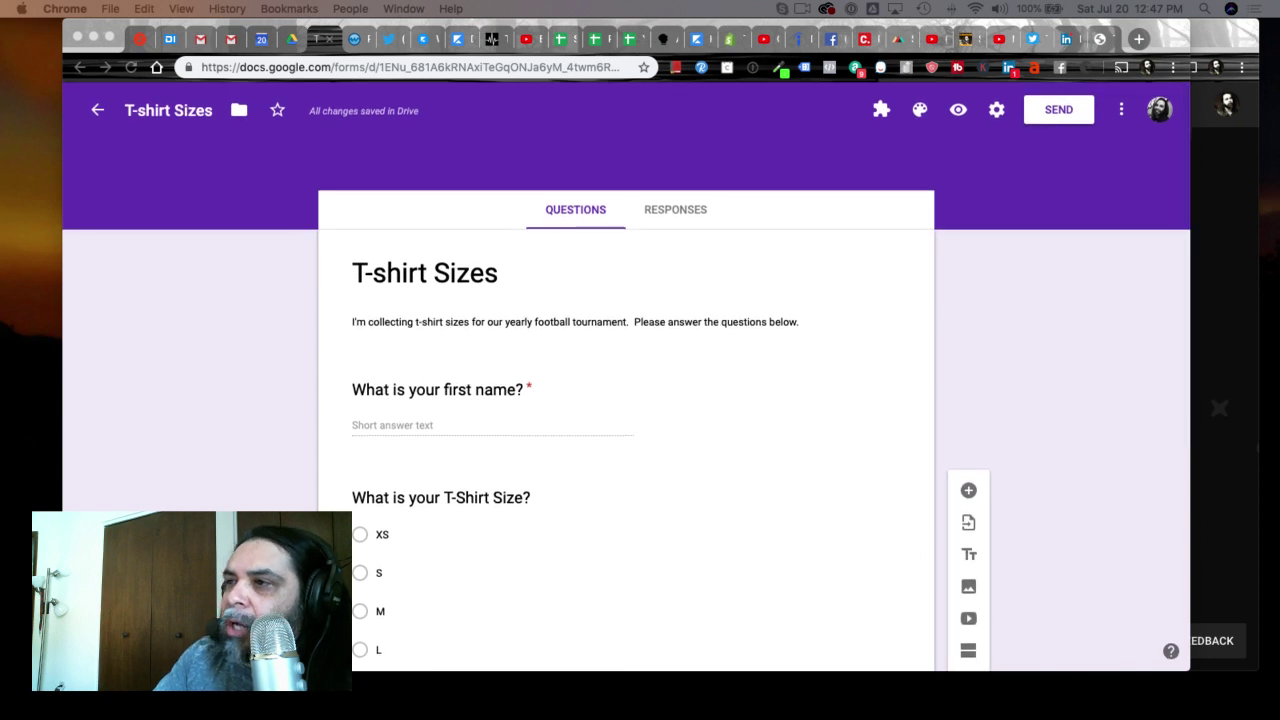
scroll(626, 430, down, 1)
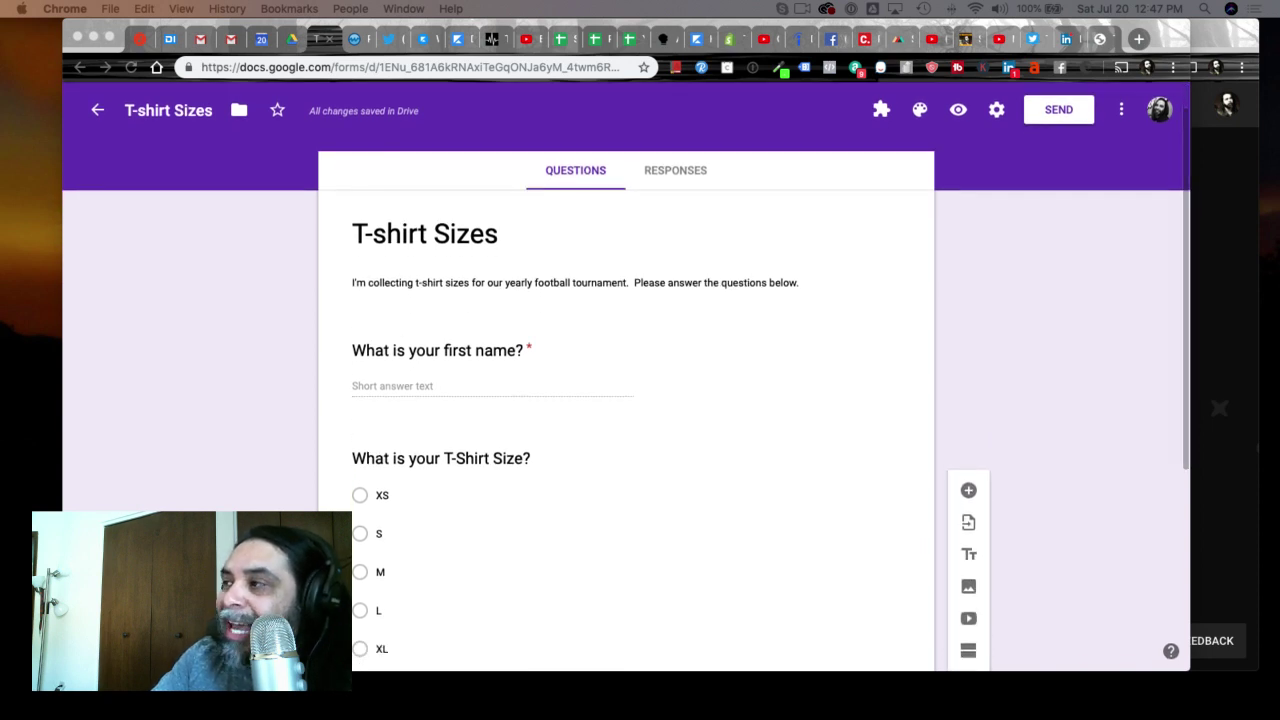
scroll(626, 430, up, 1)
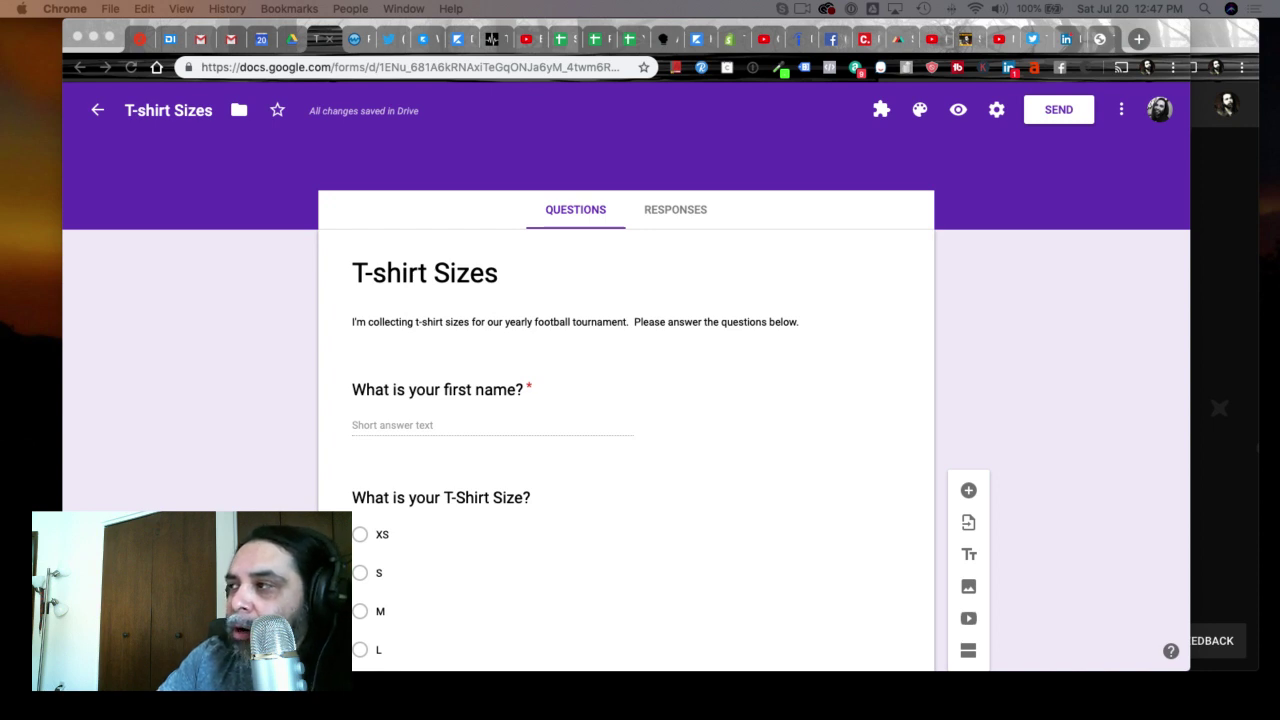
click(957, 113)
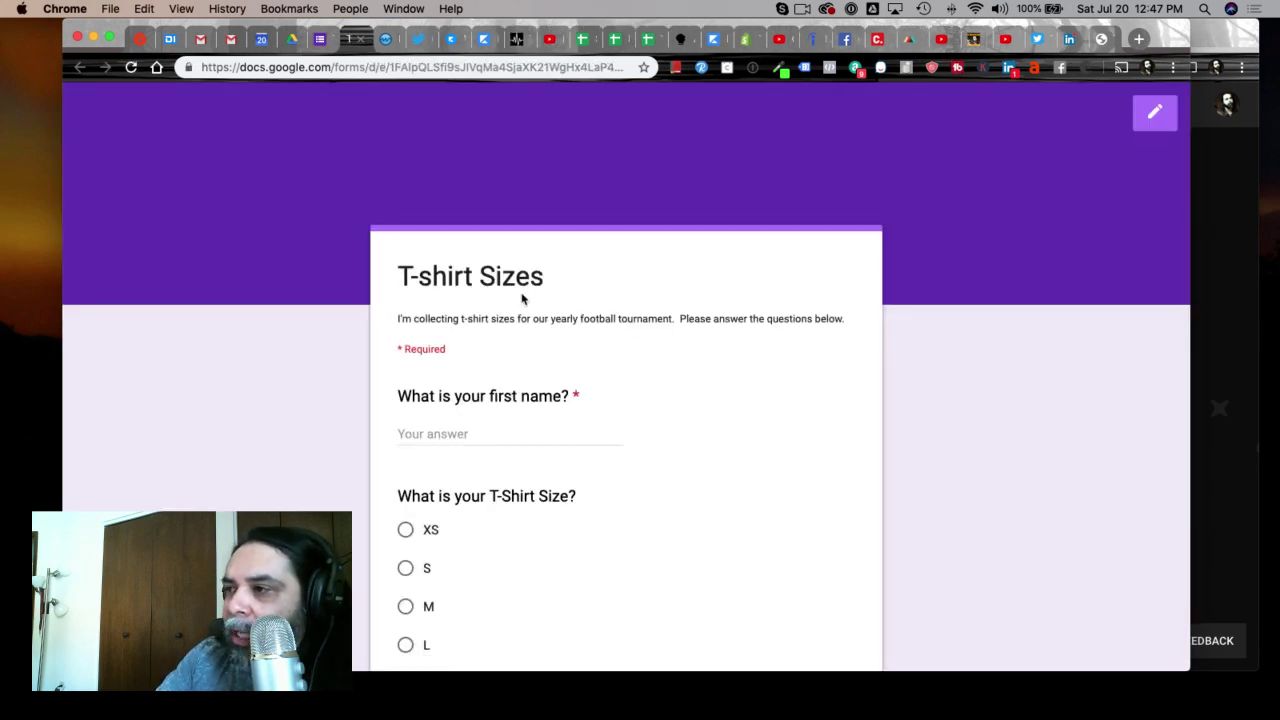
scroll(525, 298, down, 3)
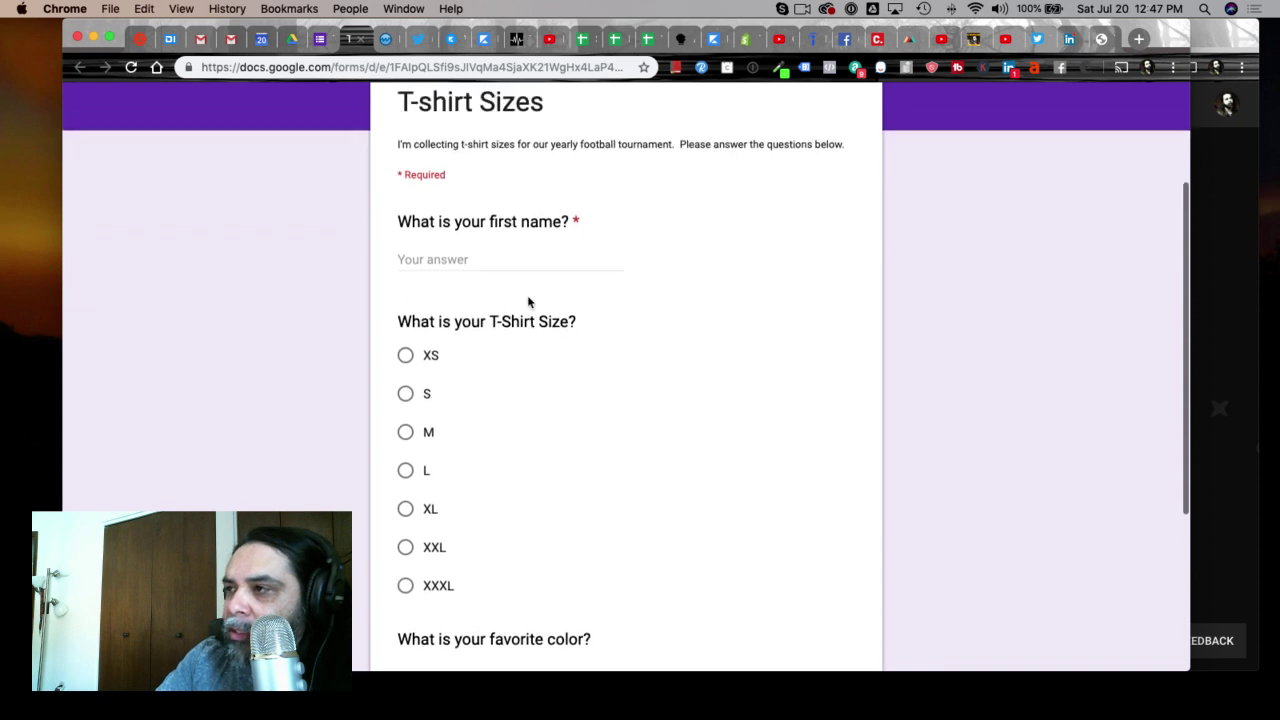
scroll(480, 230, up, 1)
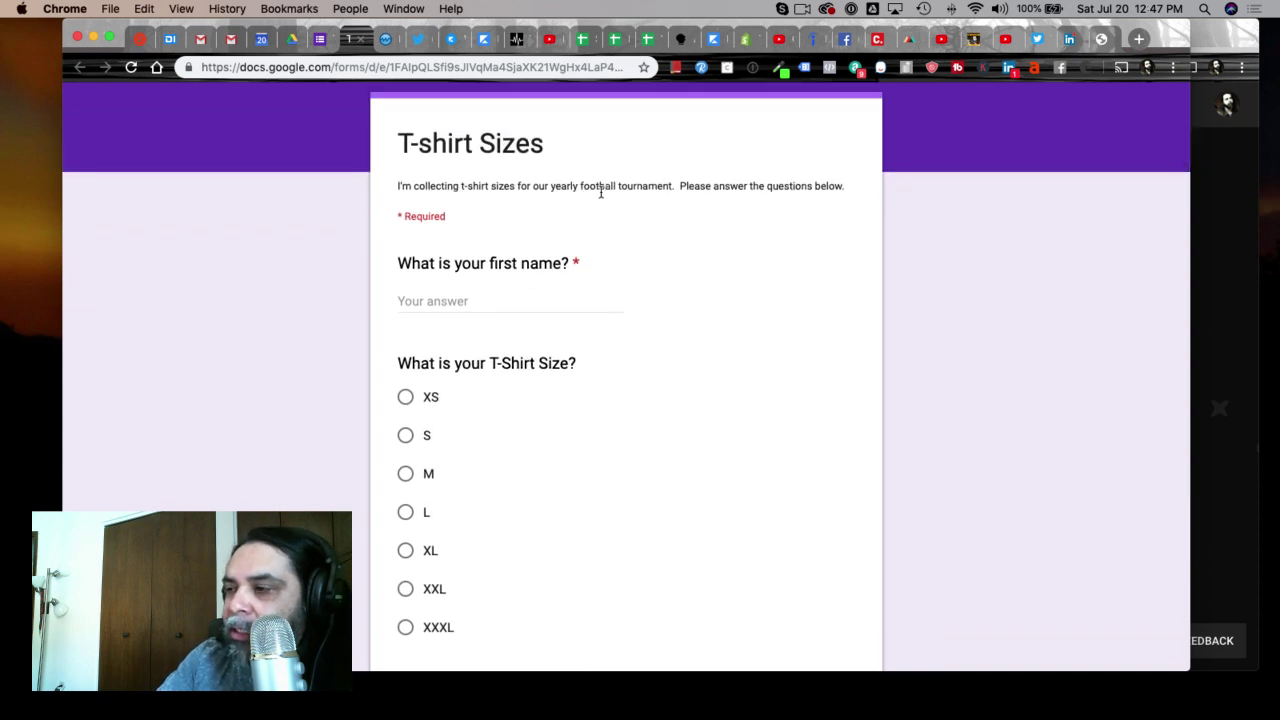
scroll(598, 200, down, 5)
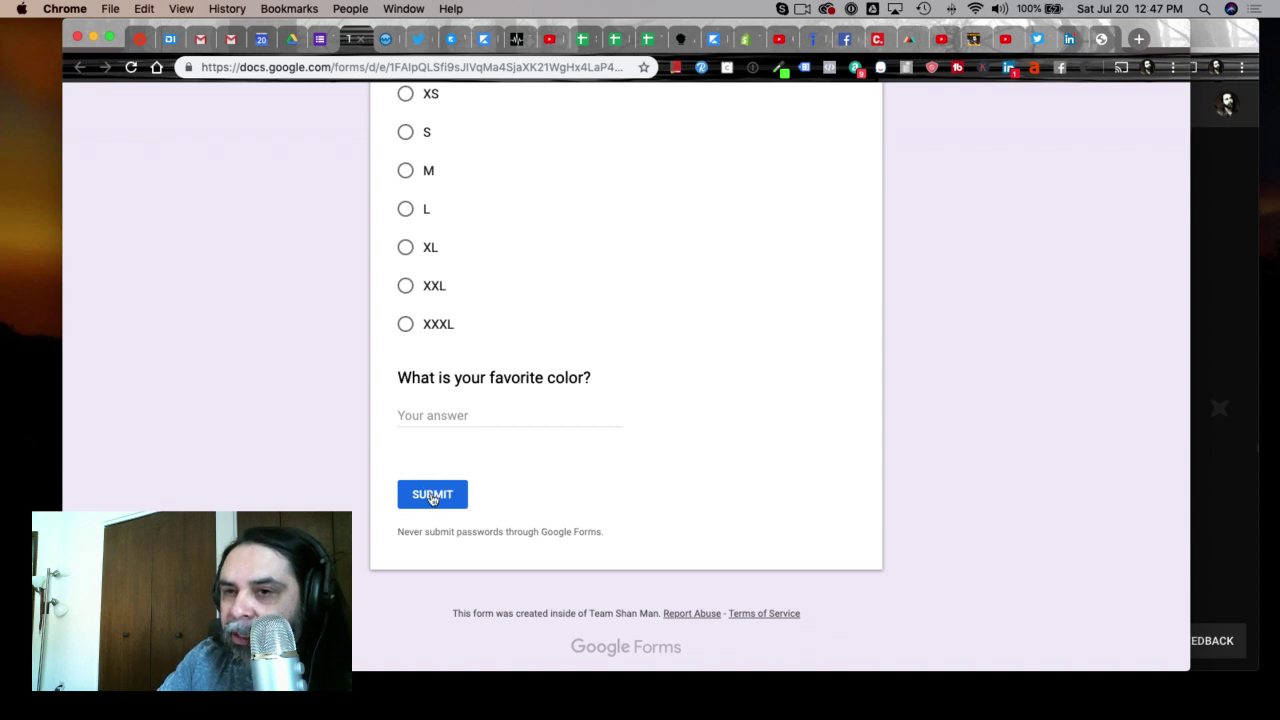
scroll(510, 458, up, 8)
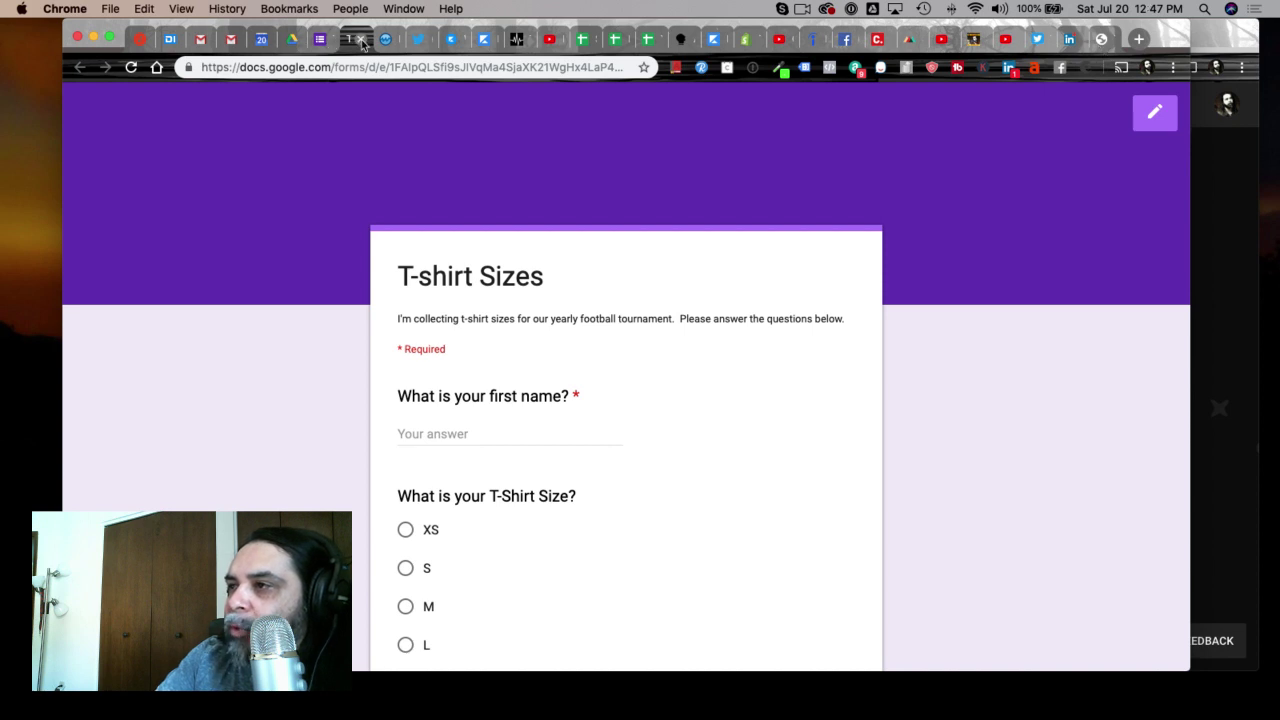
key(super+w)
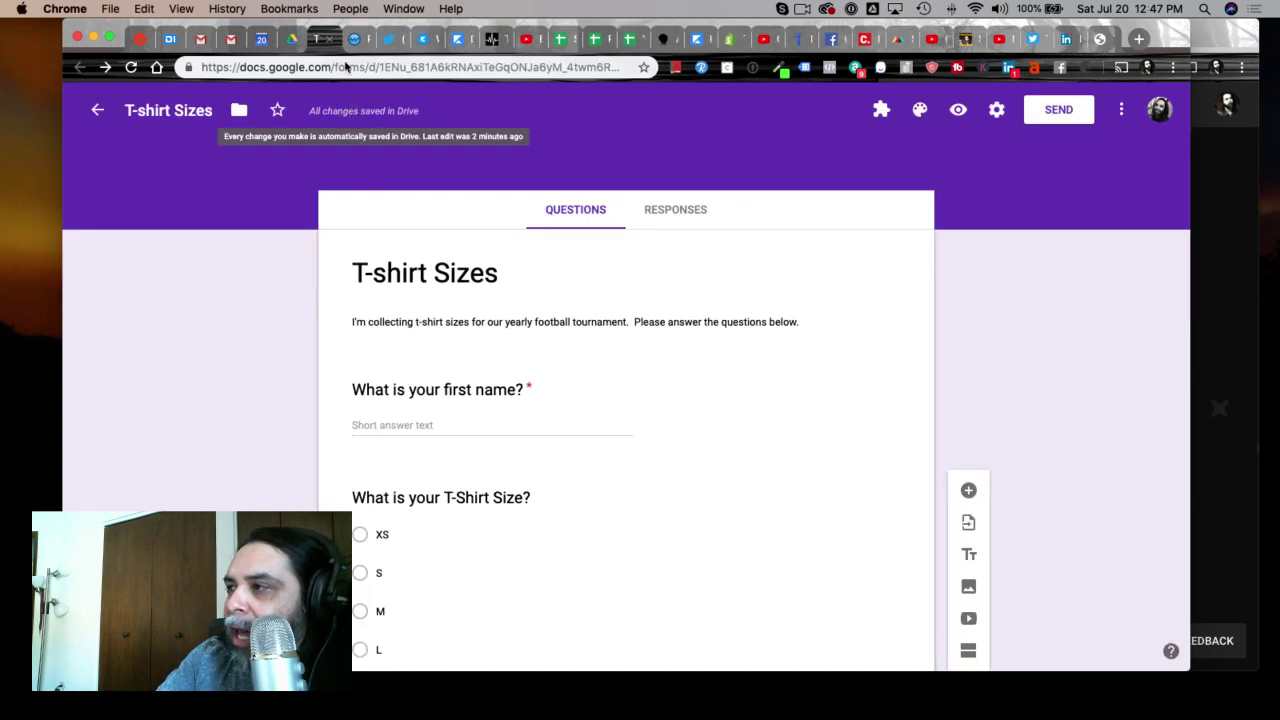
Try the red theme color on the form, and switch it to teal.
click(920, 112)
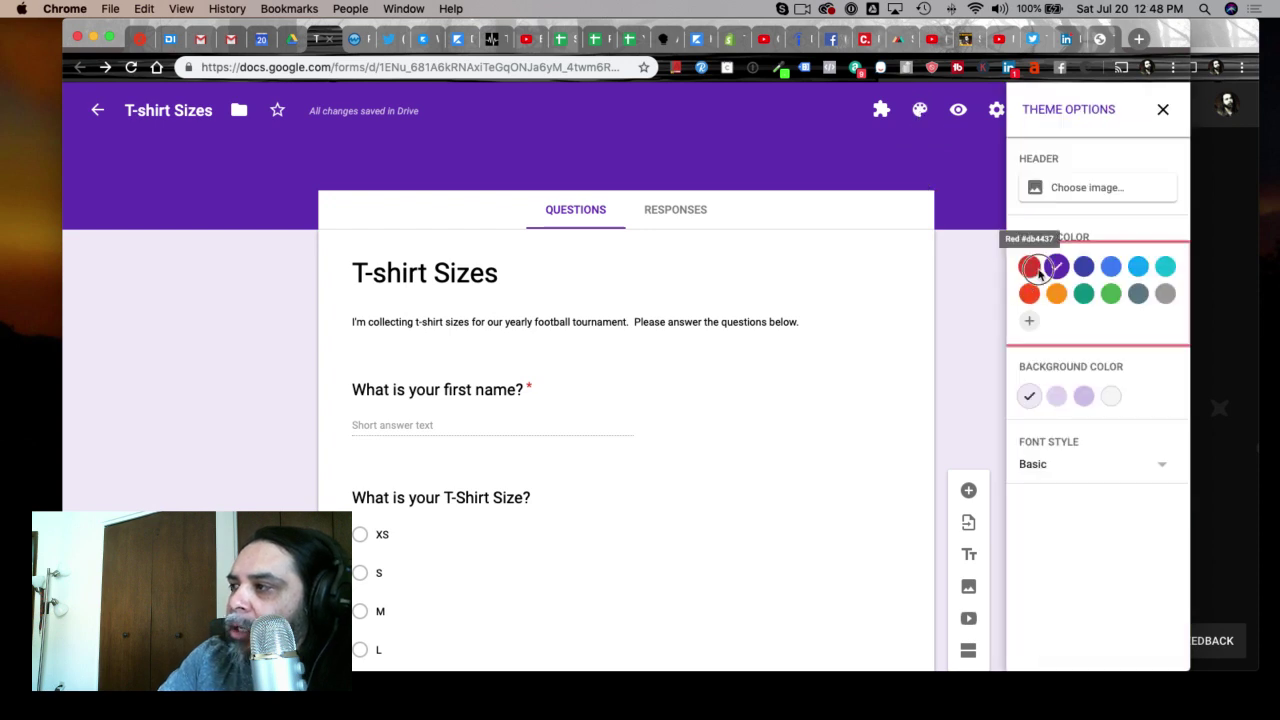
click(1029, 266)
click(1084, 293)
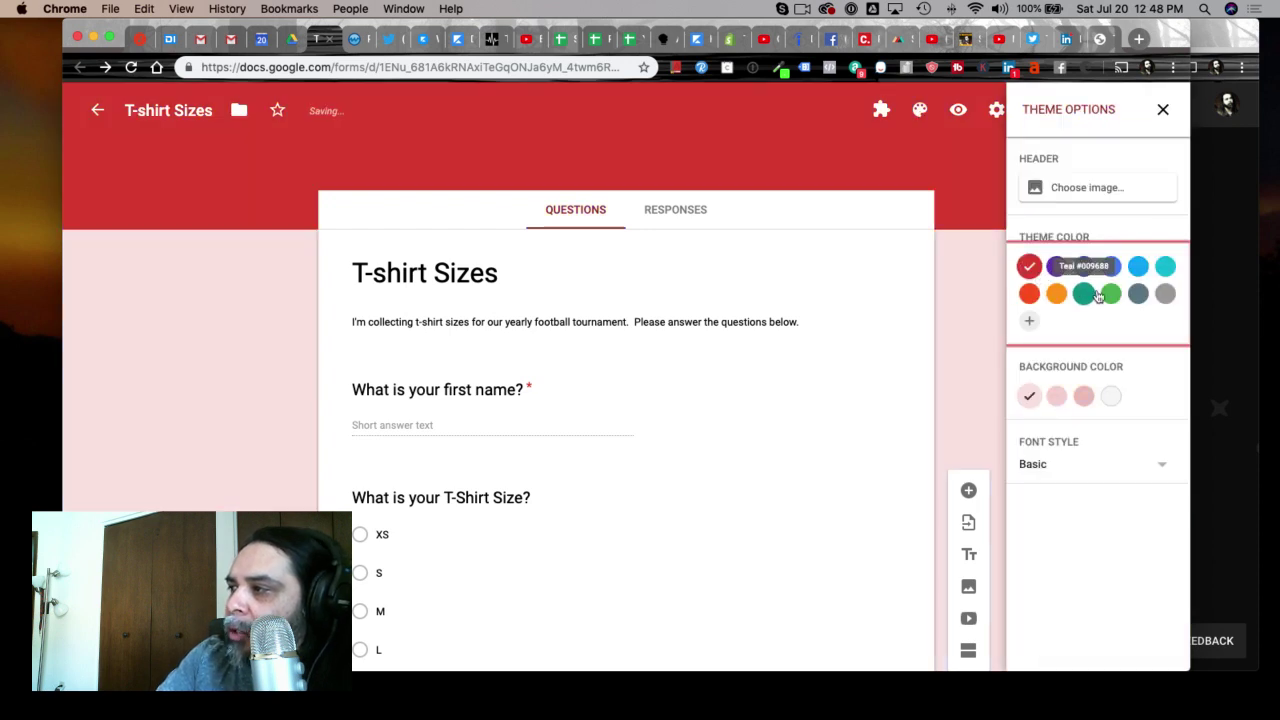
Set the form's header to the colored pencils image from the Work and School category.
click(1049, 187)
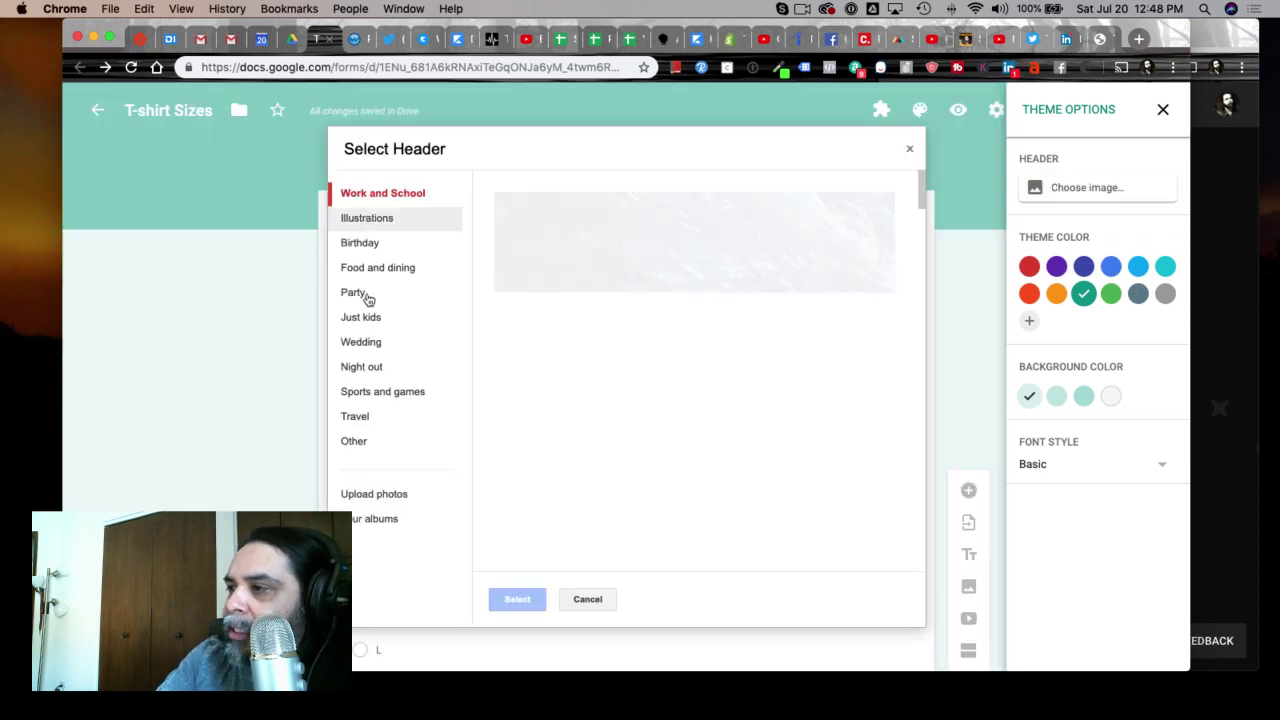
scroll(646, 375, down, 1)
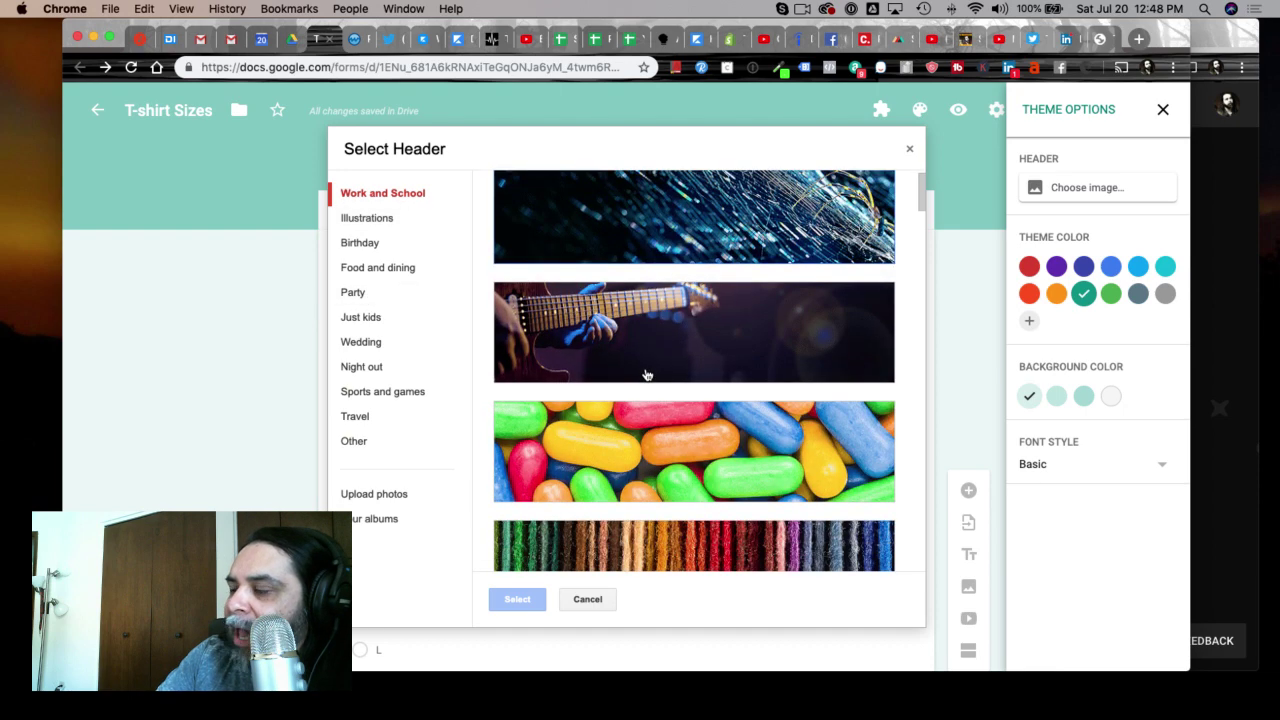
scroll(646, 375, down, 10)
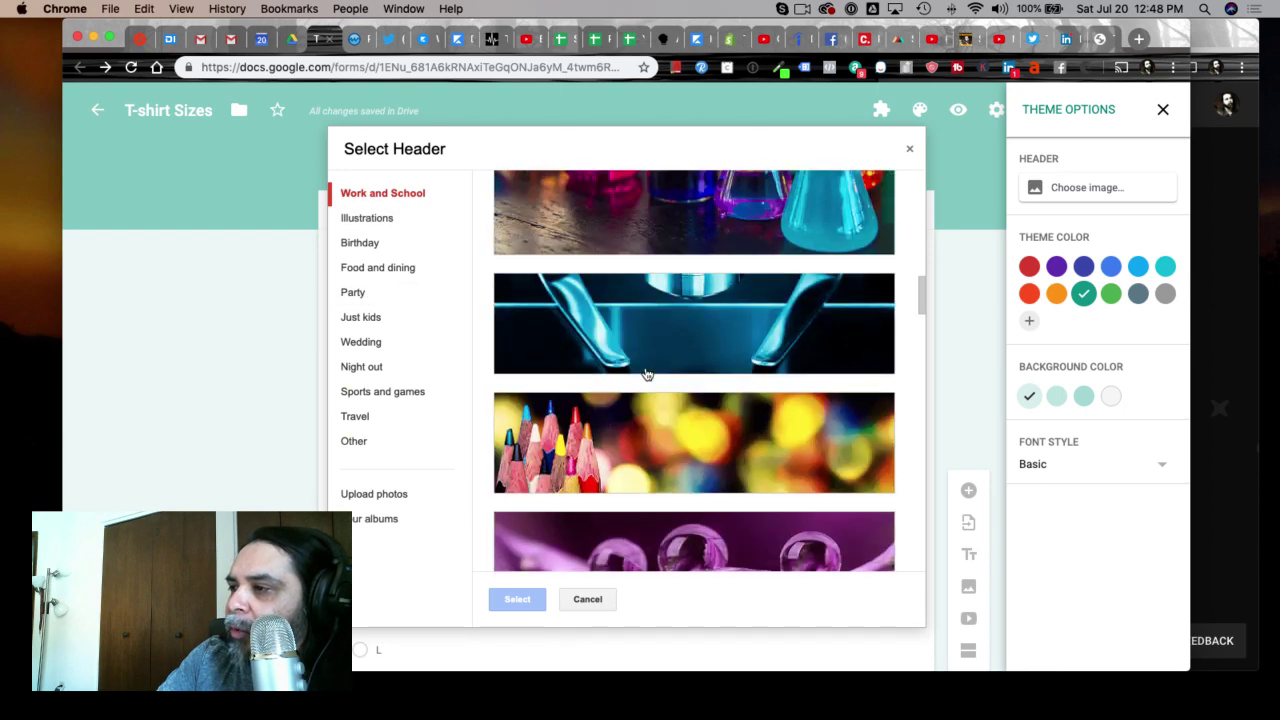
click(623, 455)
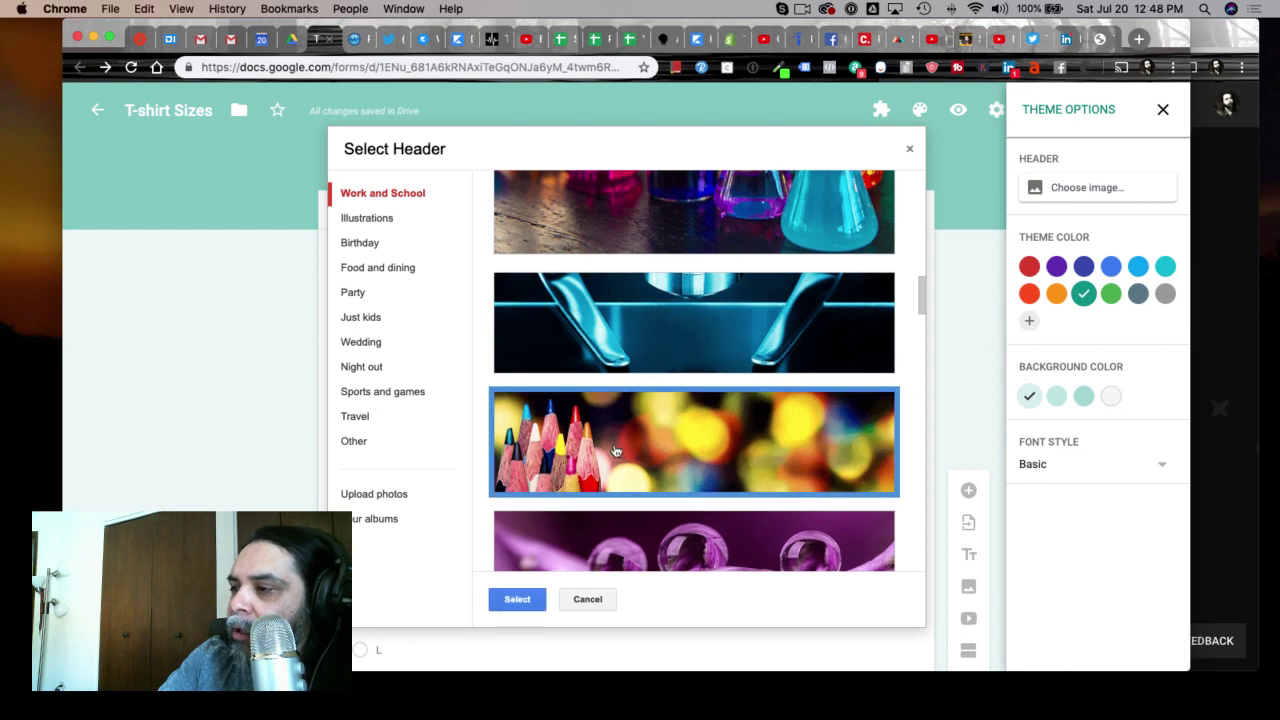
click(517, 600)
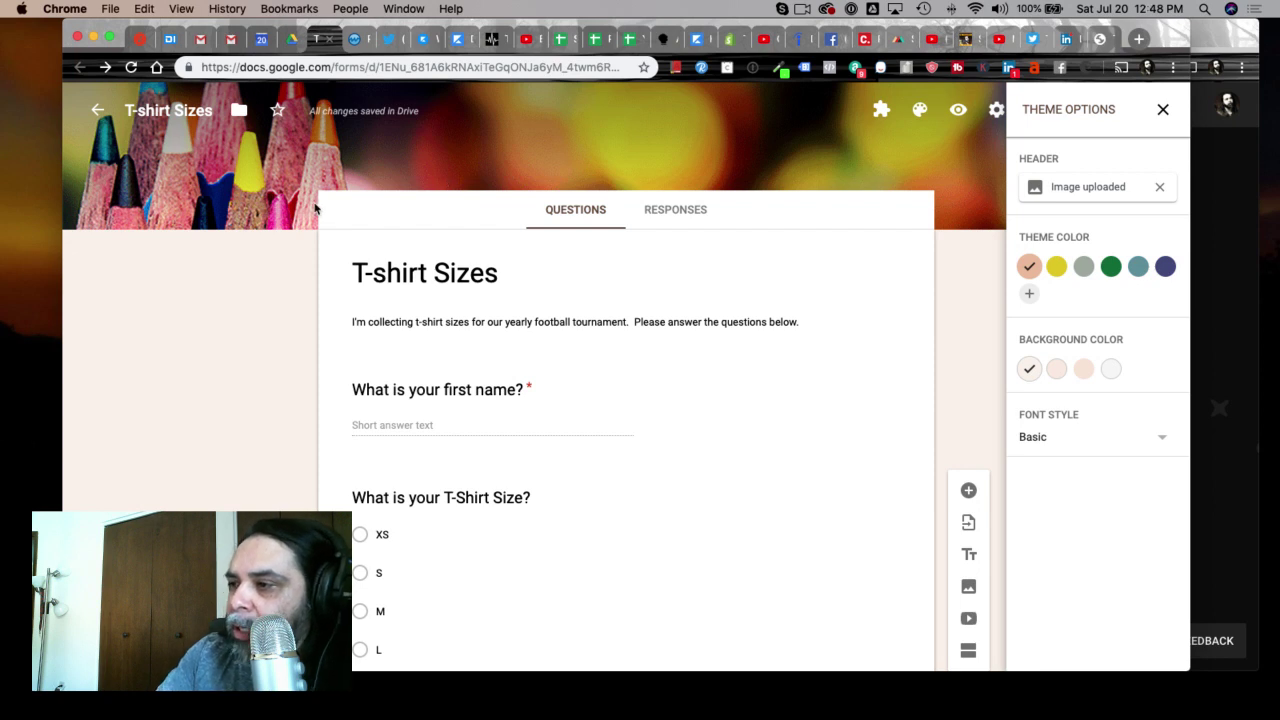
Set the form's theme color to dark green and its background to the darkest green shade offered.
click(1112, 270)
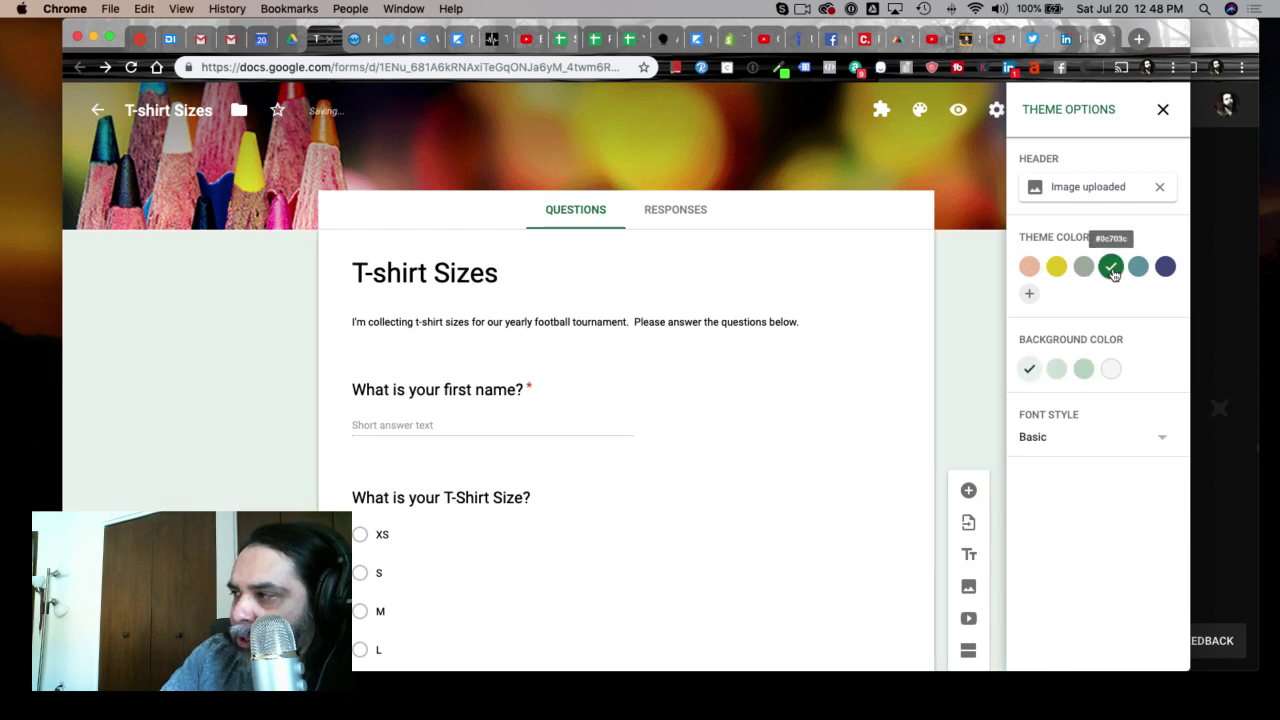
click(1081, 371)
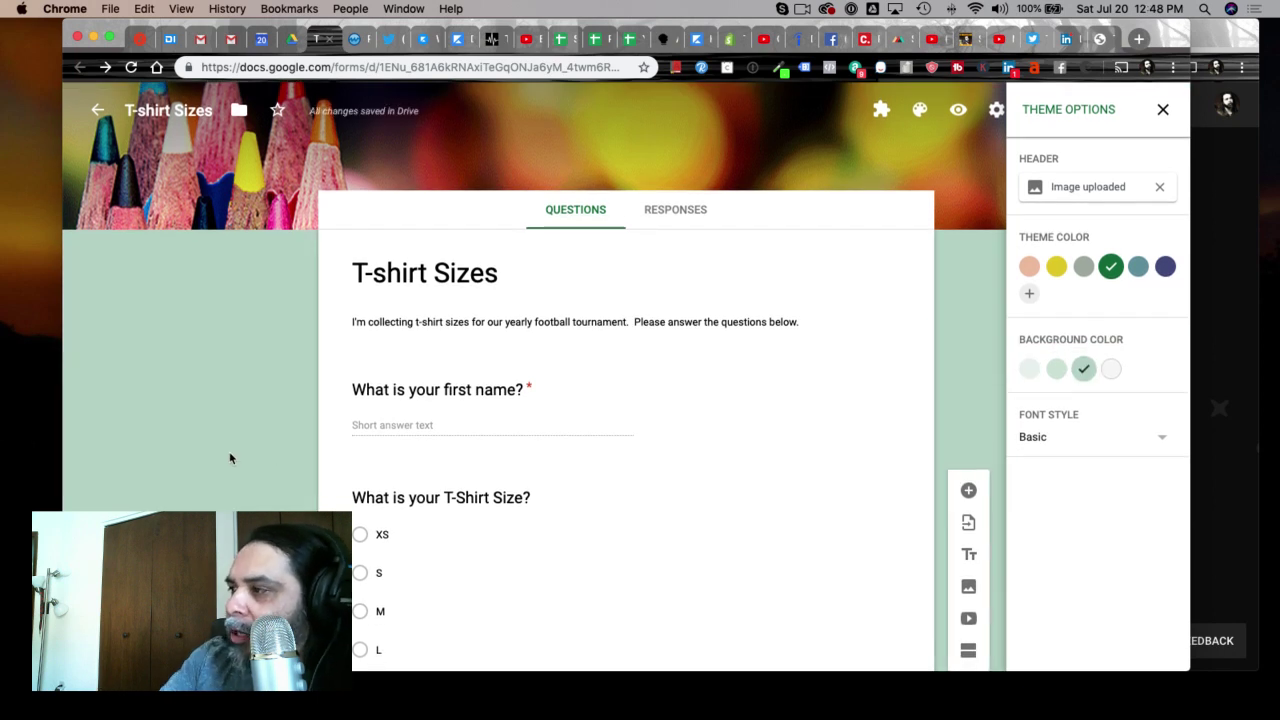
Set the form's font style to Formal and close the theme options.
click(1159, 440)
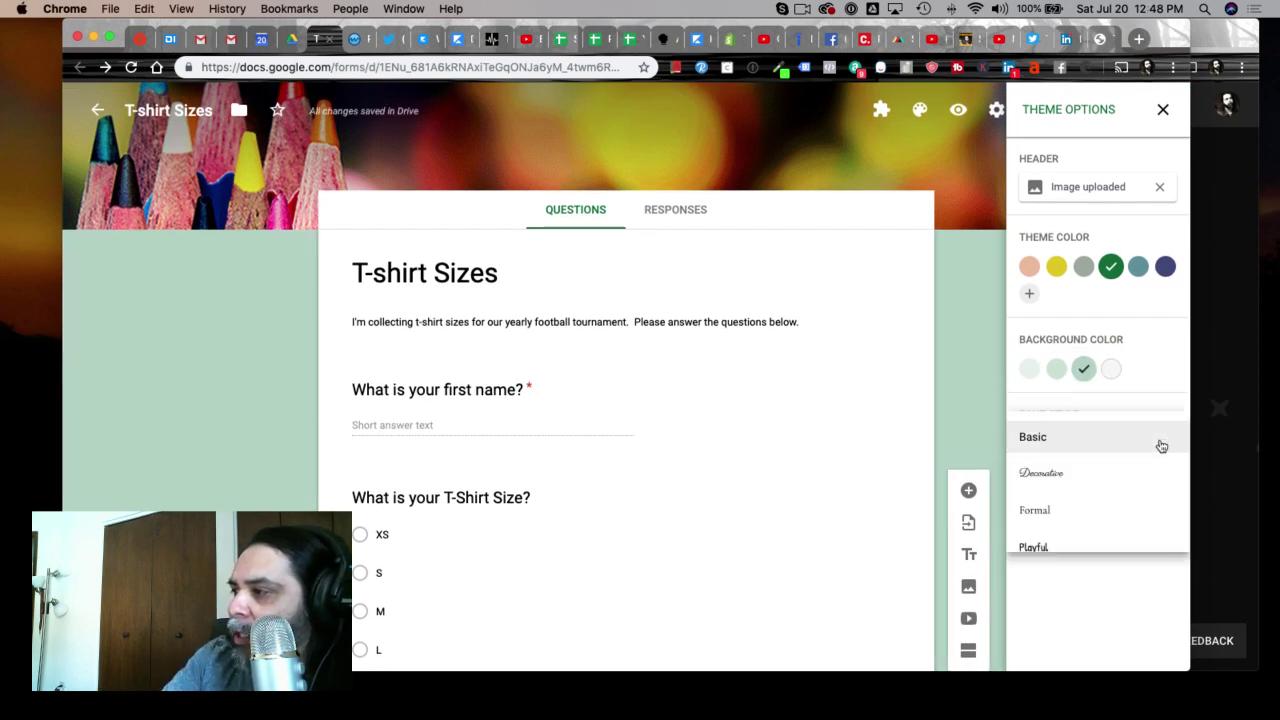
scroll(1066, 523, down, 1)
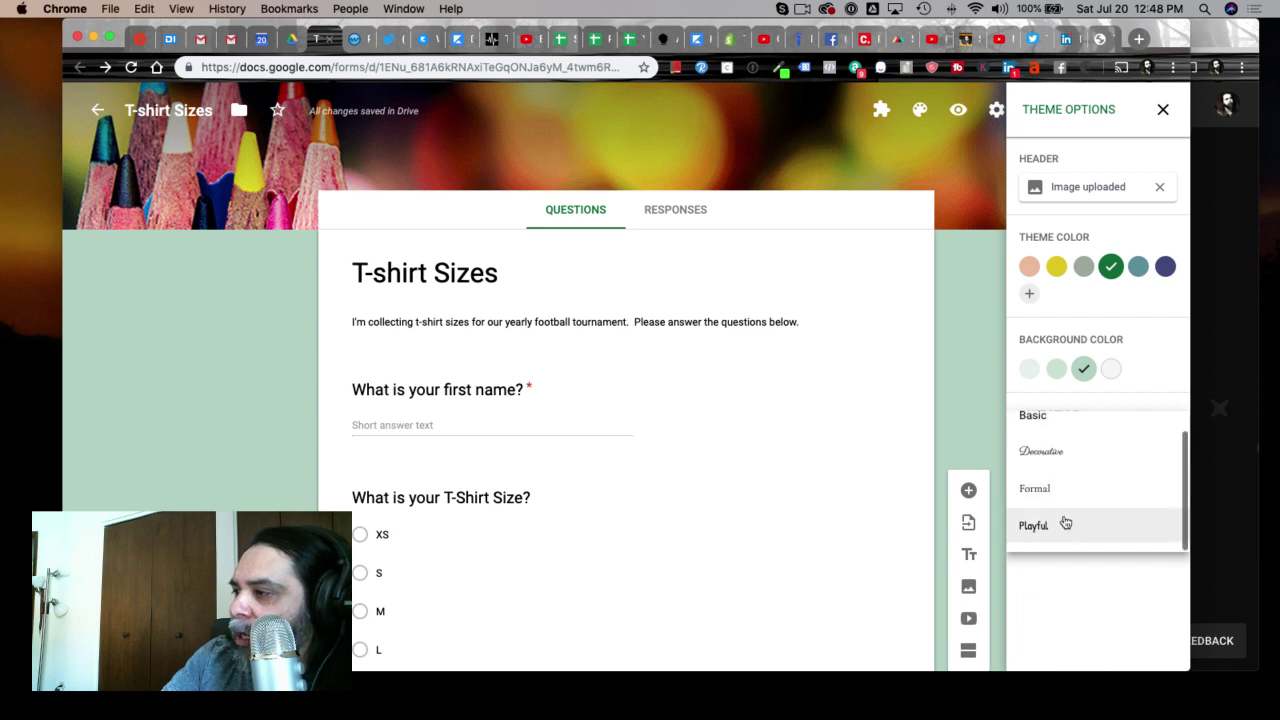
scroll(1066, 523, down, 5)
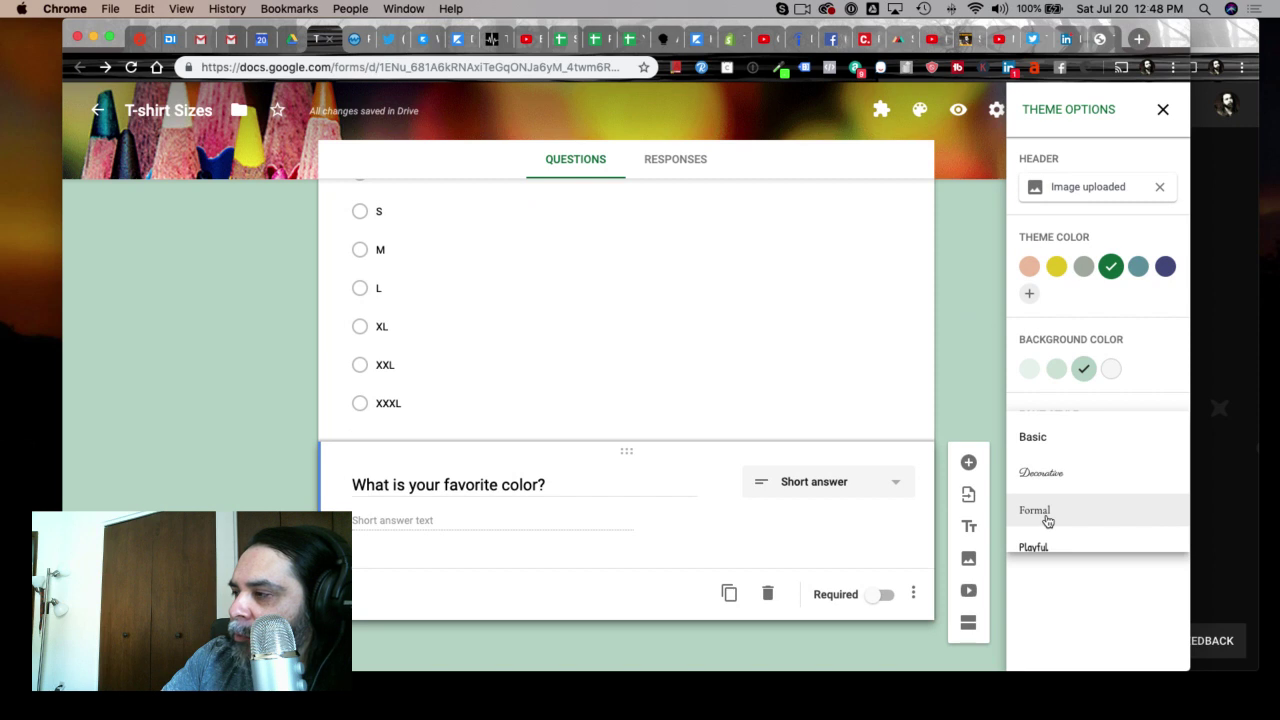
click(1047, 520)
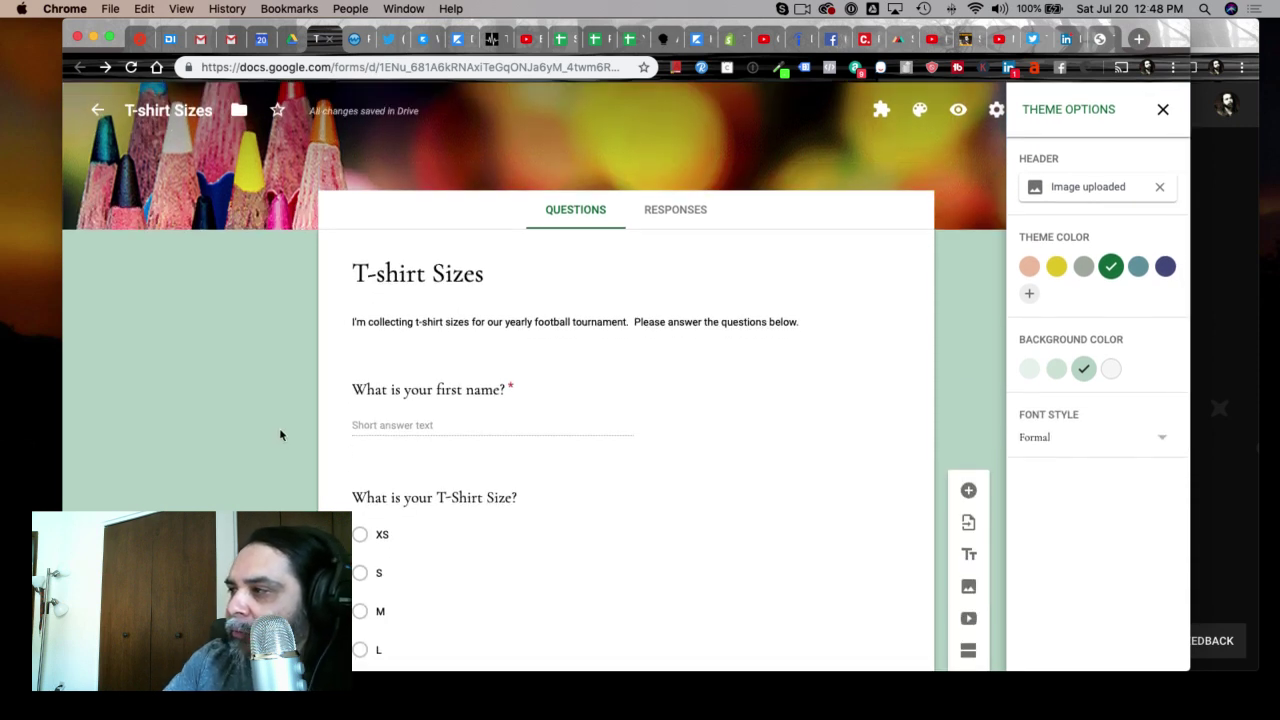
click(1163, 109)
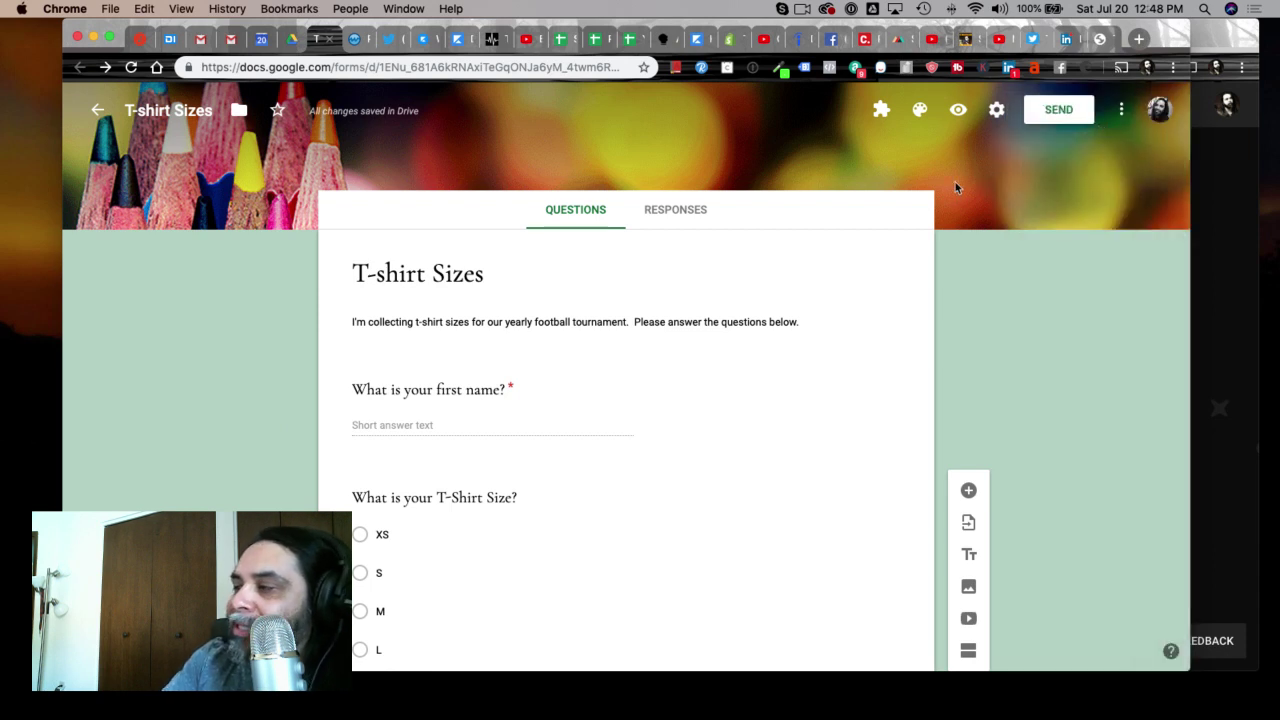
Copy the form's shortened sharing link and close the send dialog.
click(1052, 120)
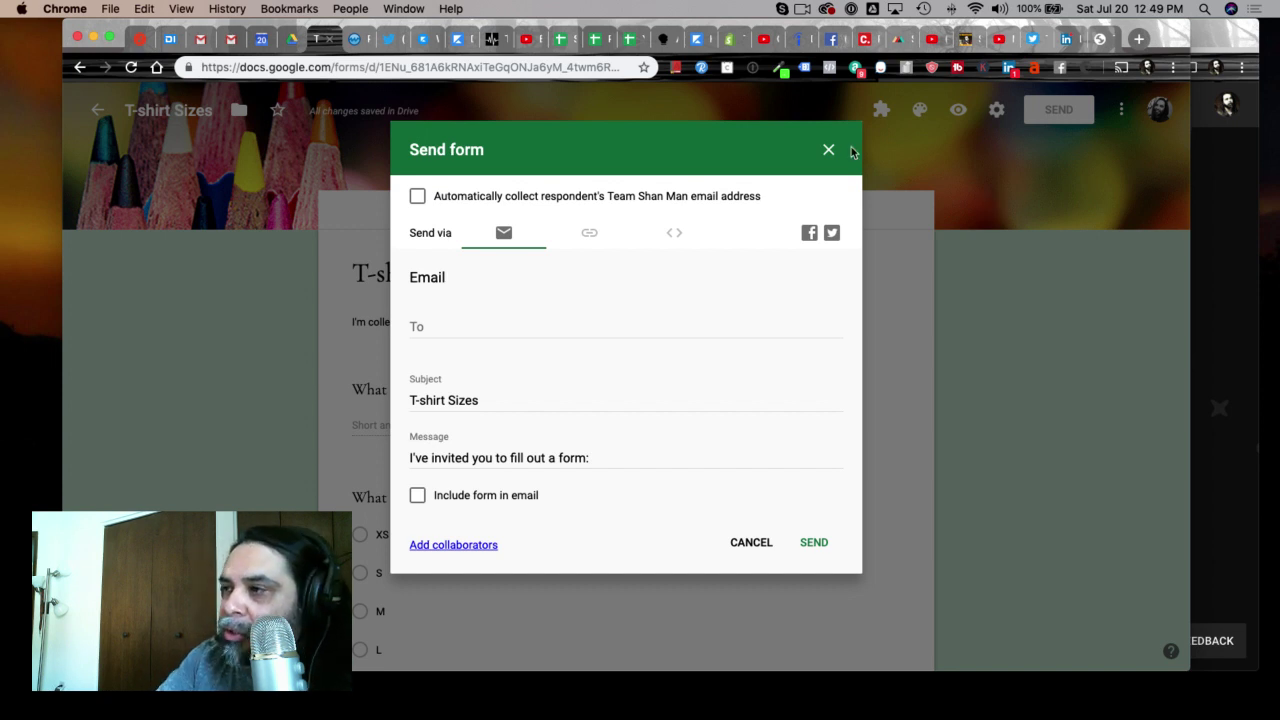
click(600, 242)
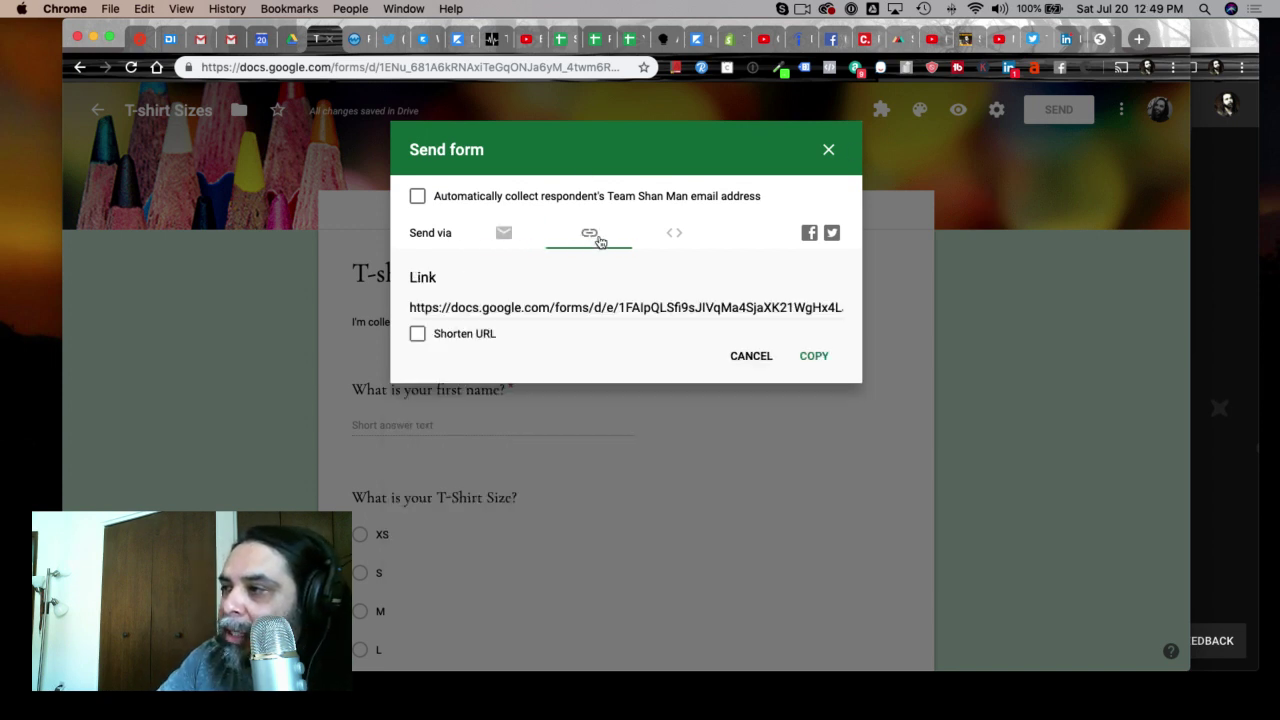
click(417, 334)
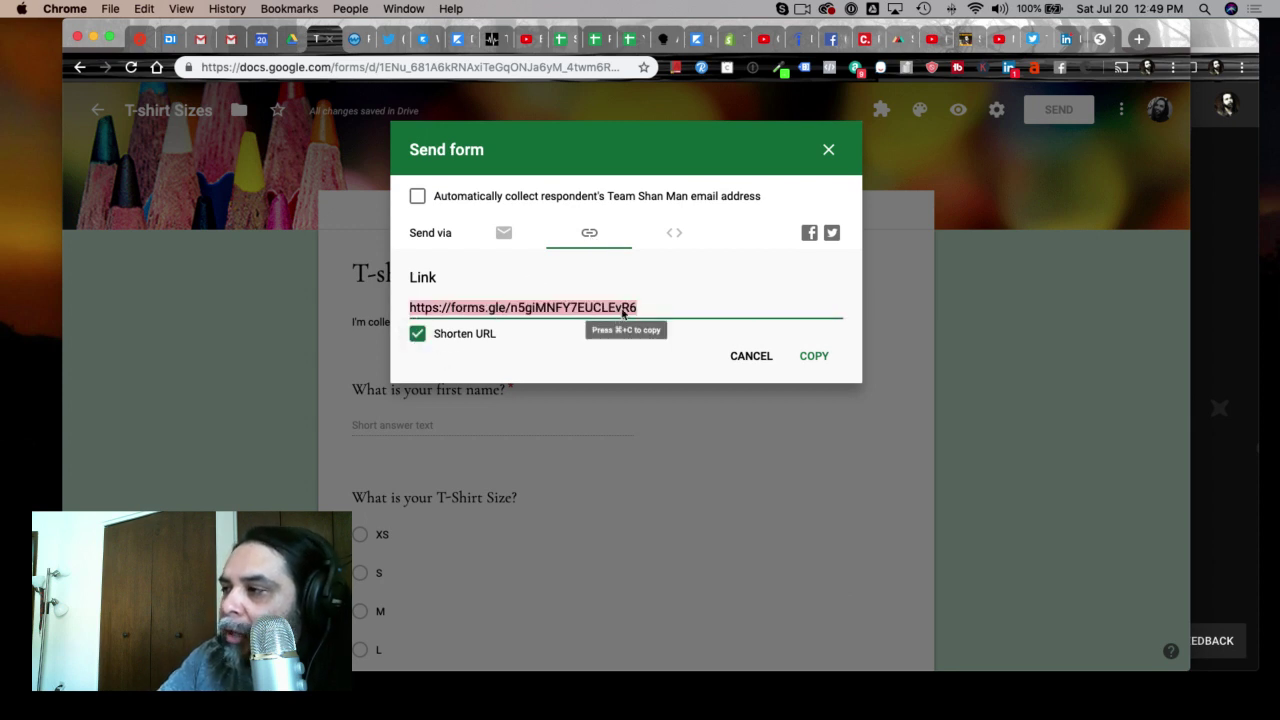
click(814, 357)
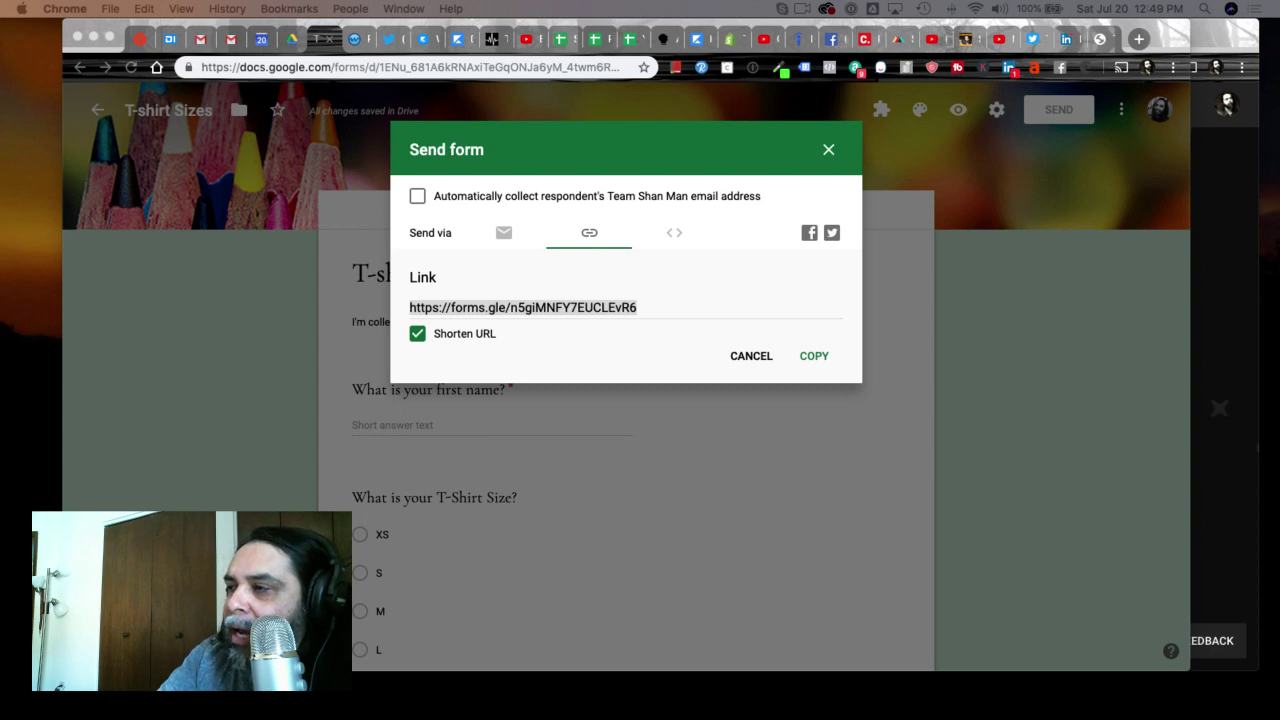
click(828, 151)
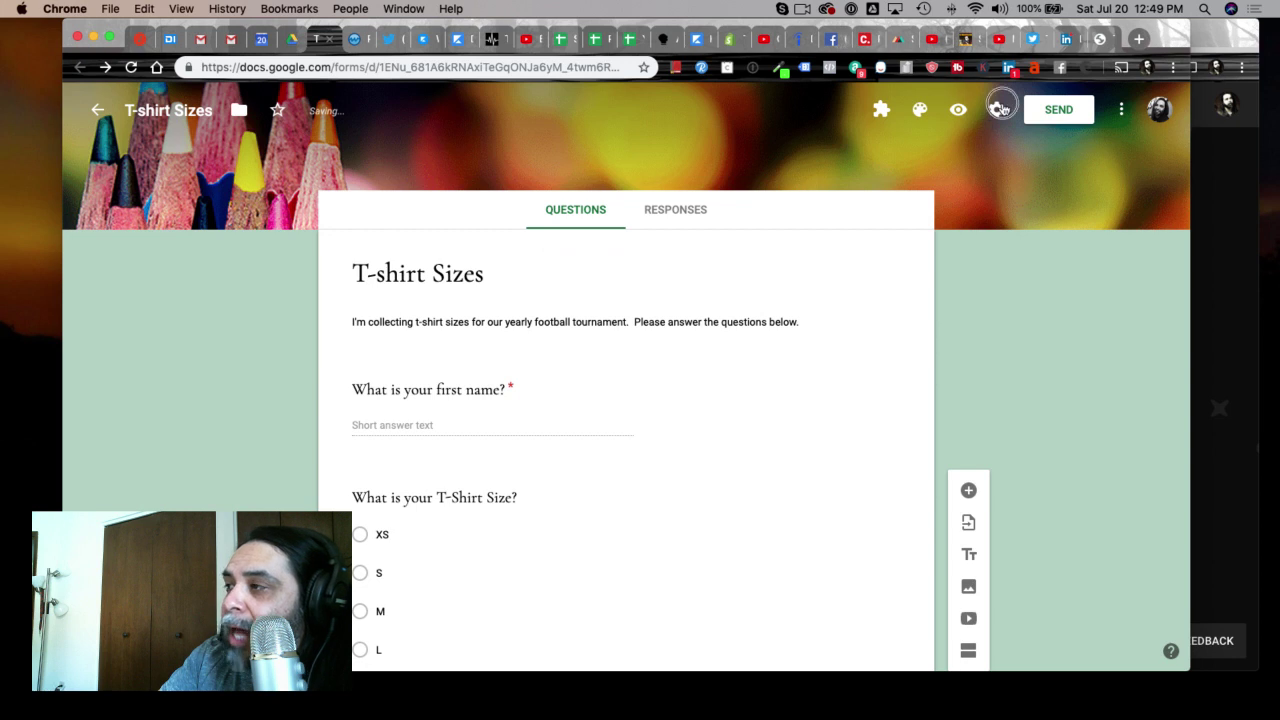
Remove the restriction to users in Team Shan Man and trusted domains from the form's general settings, and save them.
click(1000, 108)
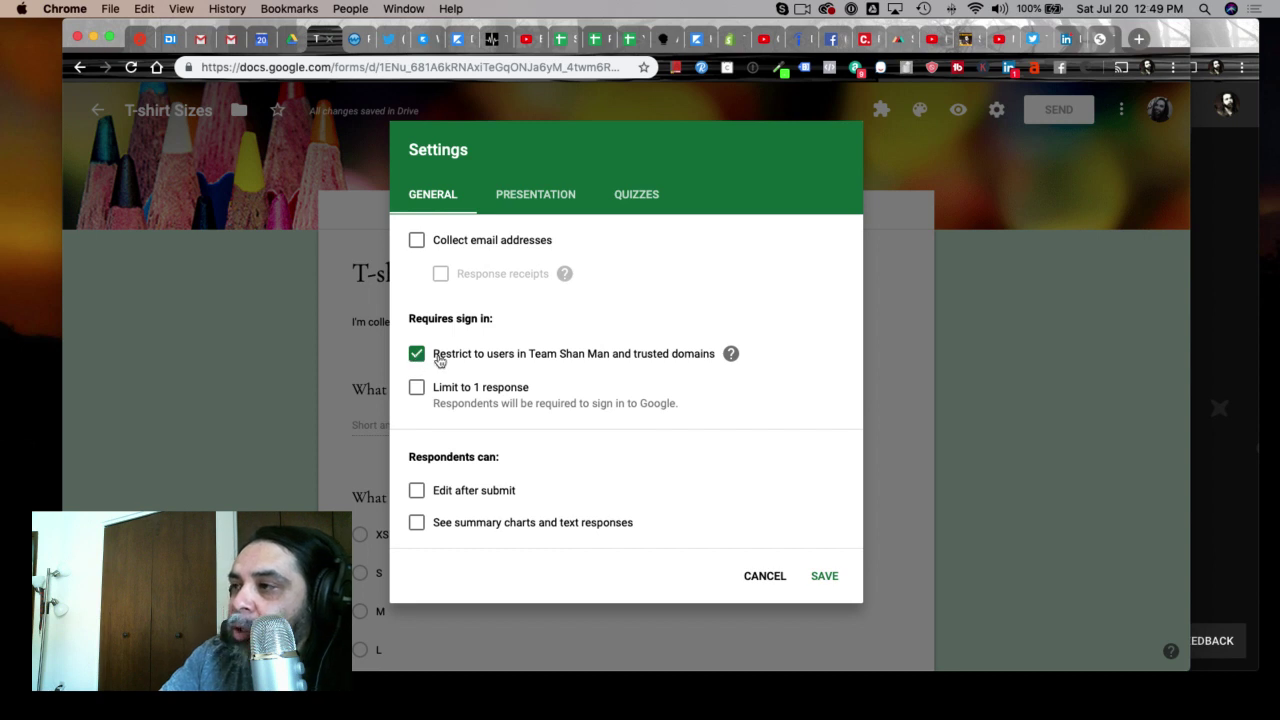
click(766, 590)
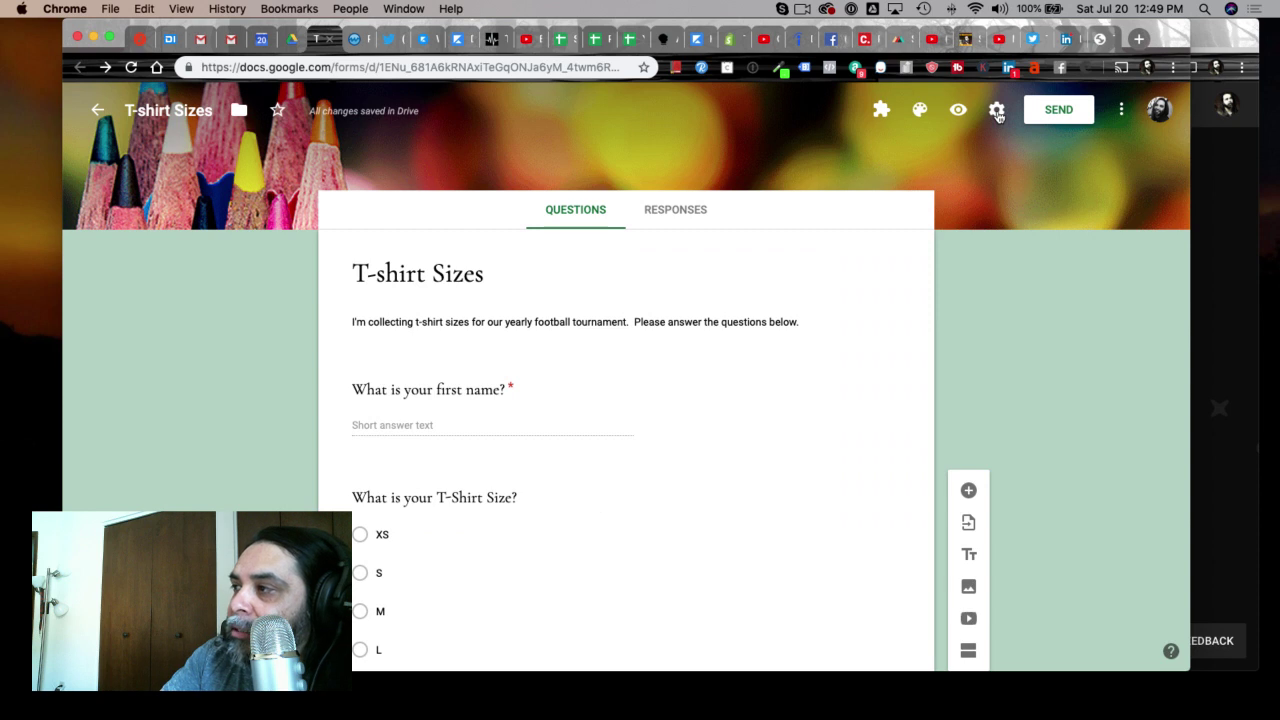
click(997, 112)
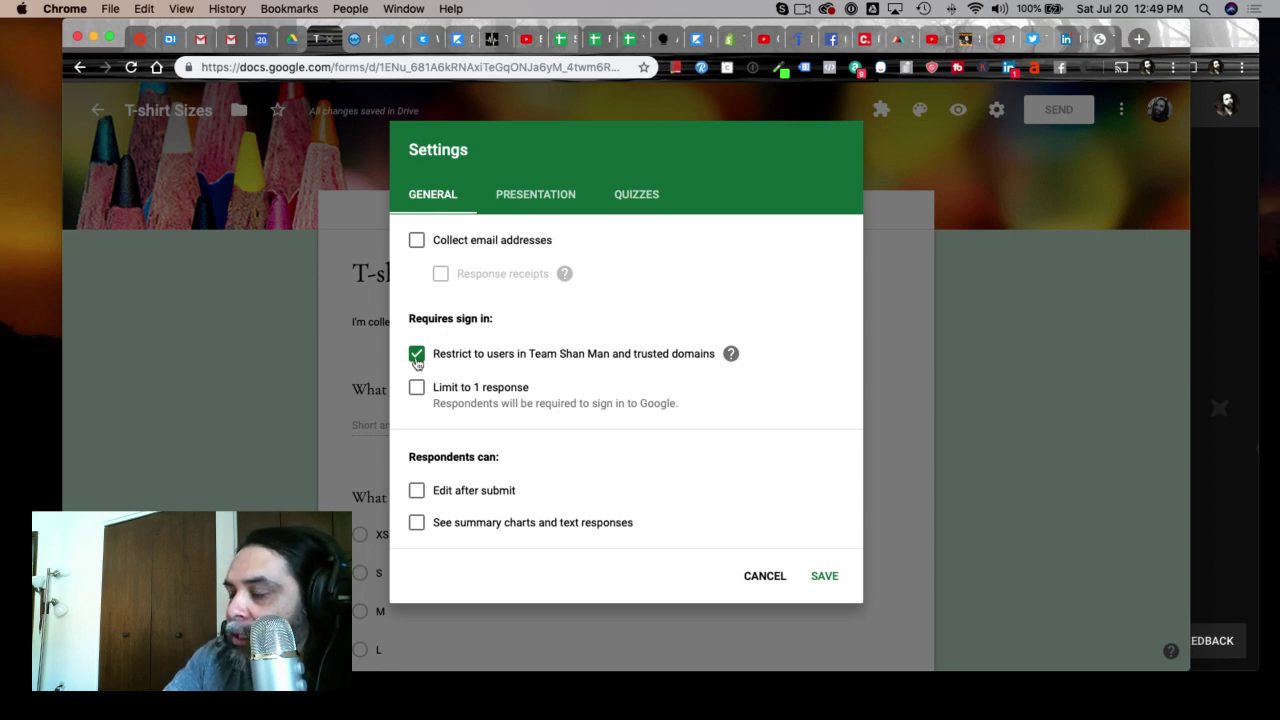
click(417, 355)
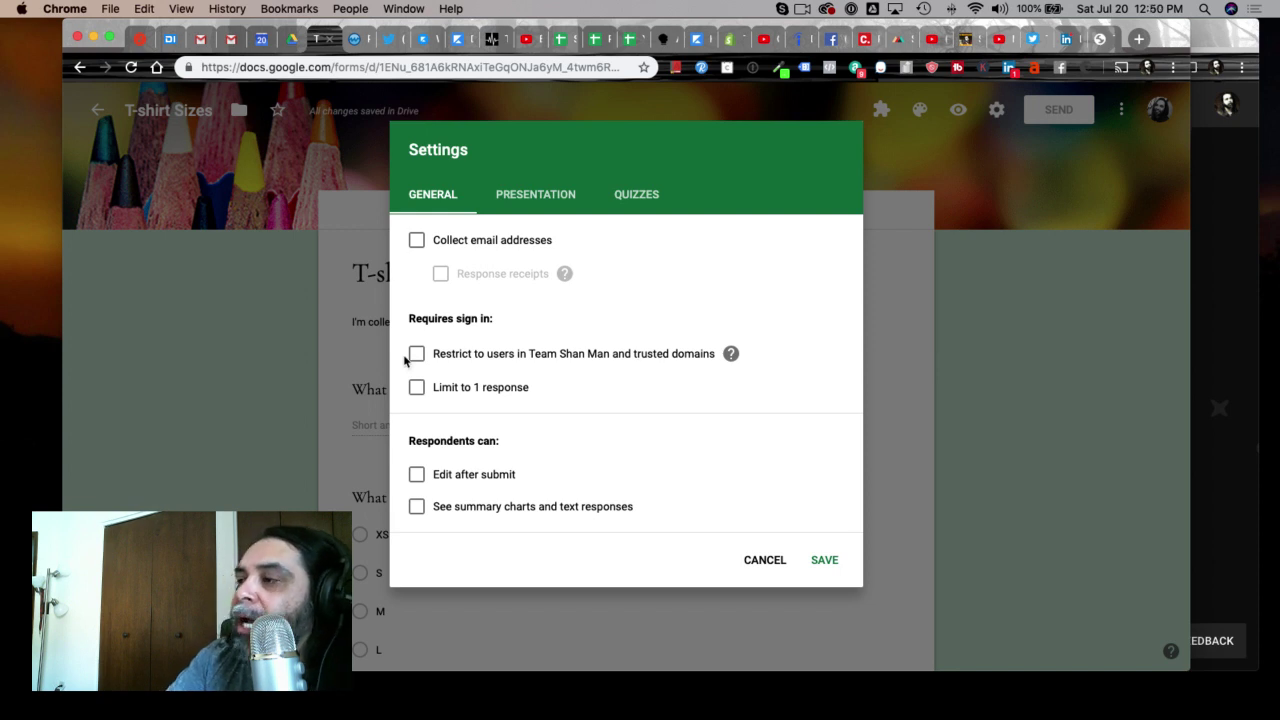
click(824, 560)
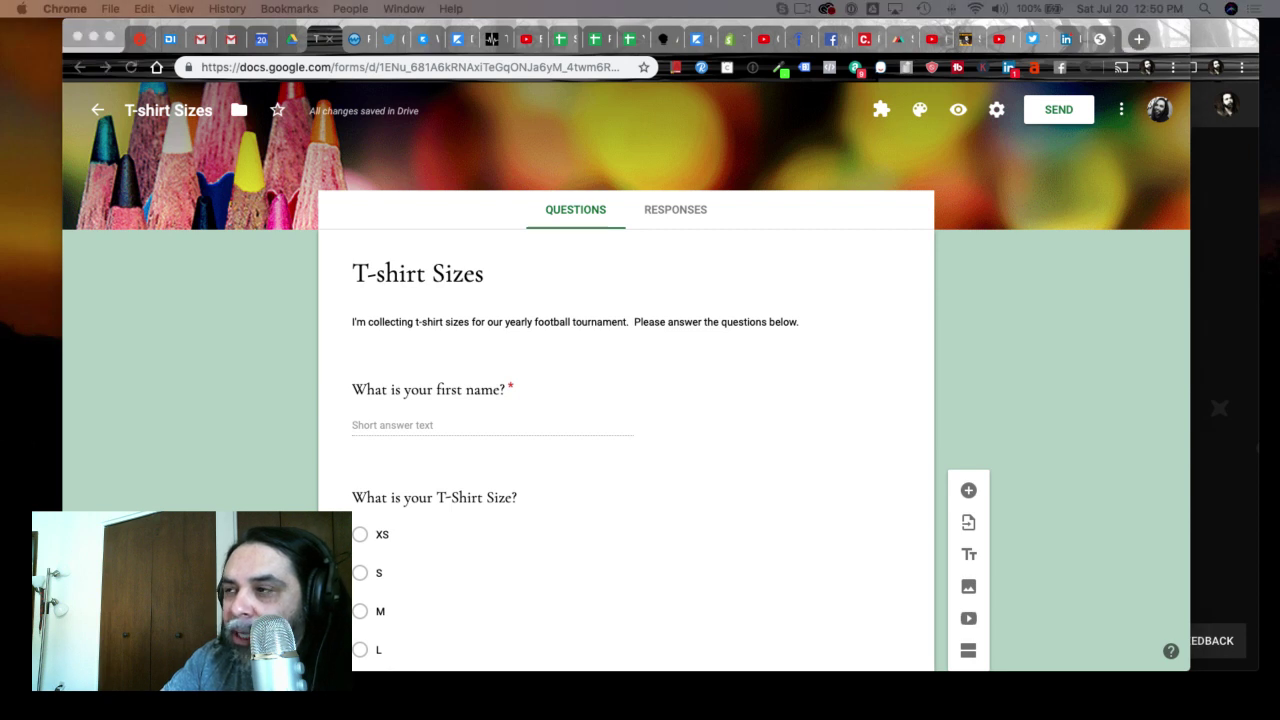
Load the shared T-shirt Sizes form in a separate browser window and enter the respondent's first name.
drag(0, 50, 723, 39)
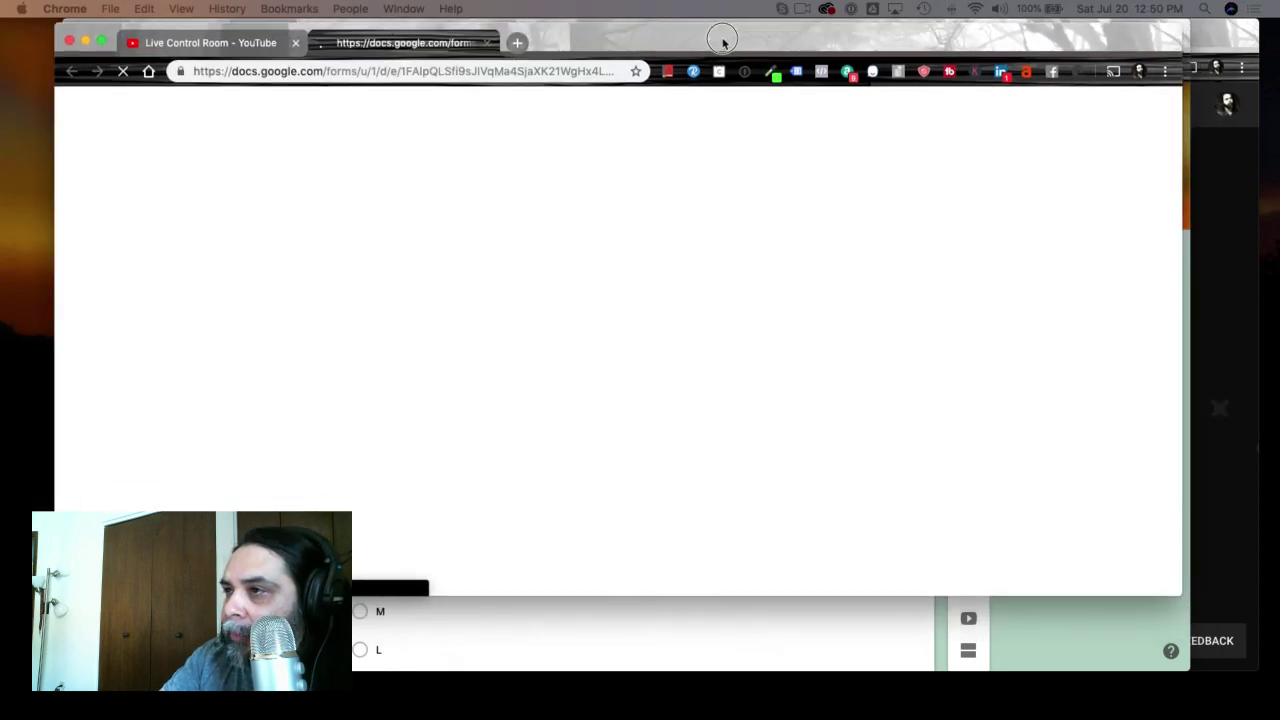
drag(238, 52, 0, 200)
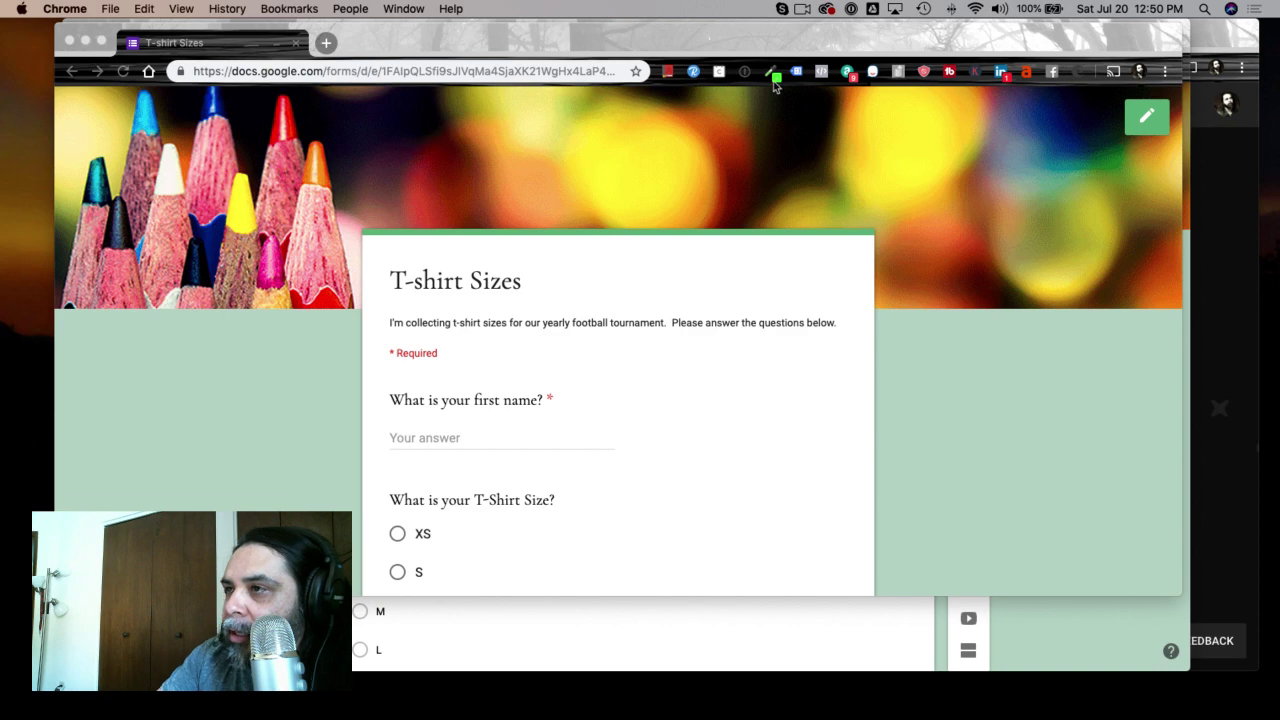
scroll(437, 209, down, 2)
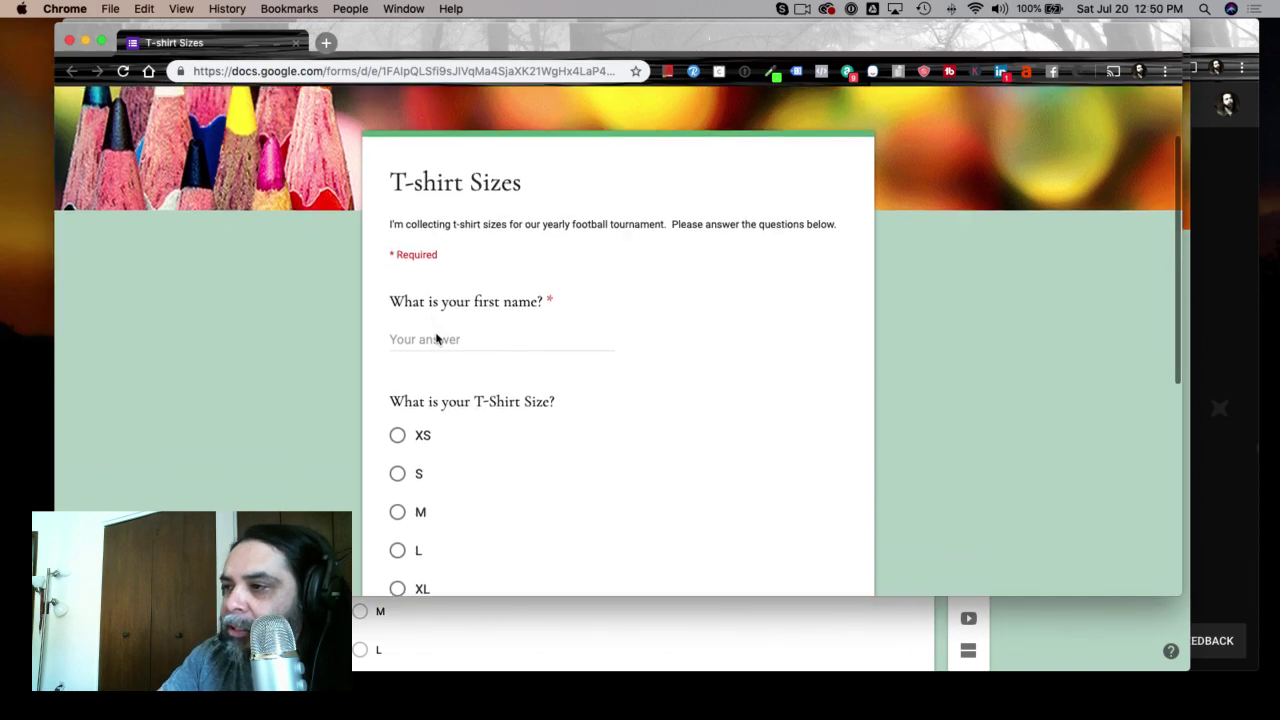
click(430, 343)
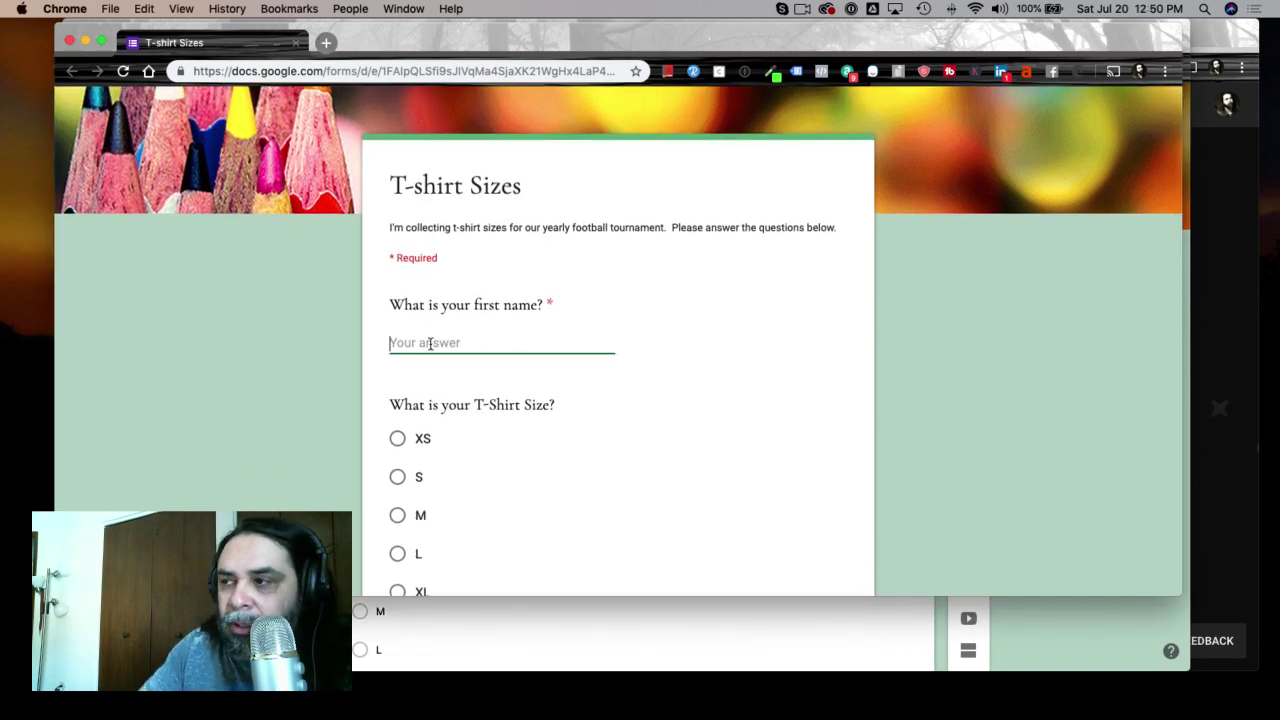
text(Shannon)
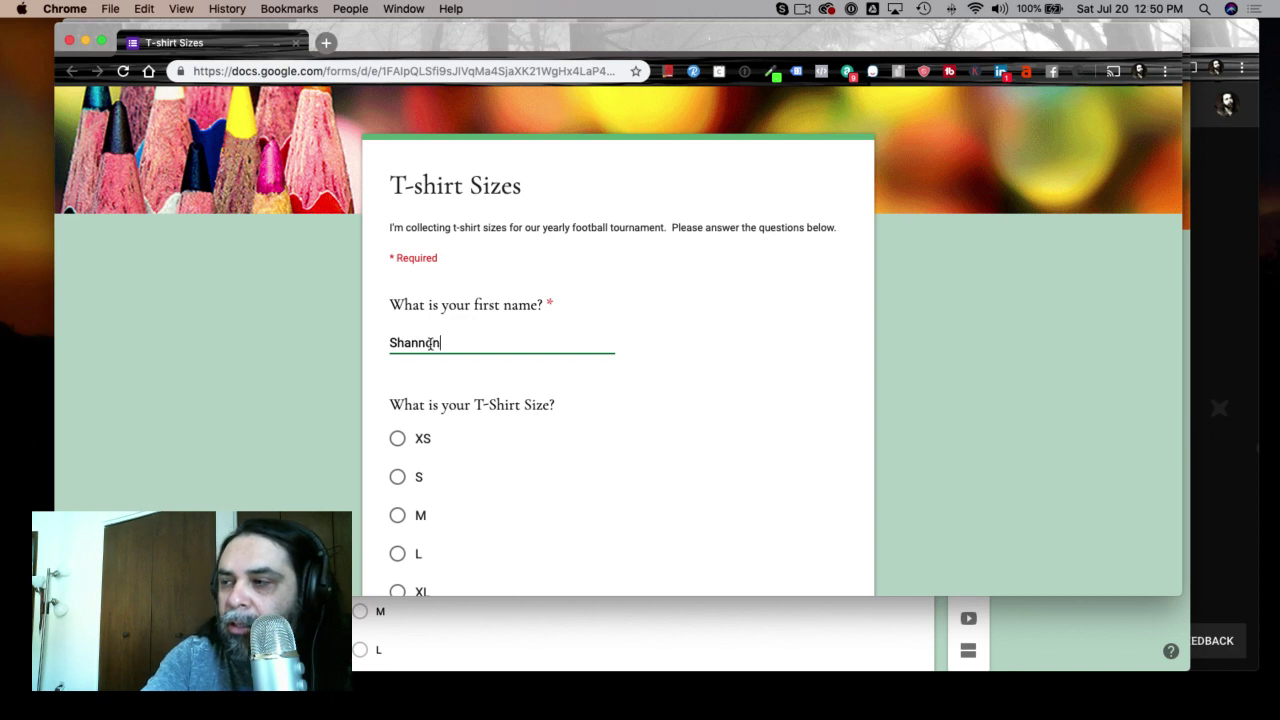
Answer the form with T-shirt size L and favorite color Blue, submit the response and close that browser window.
scroll(477, 520, down, 3)
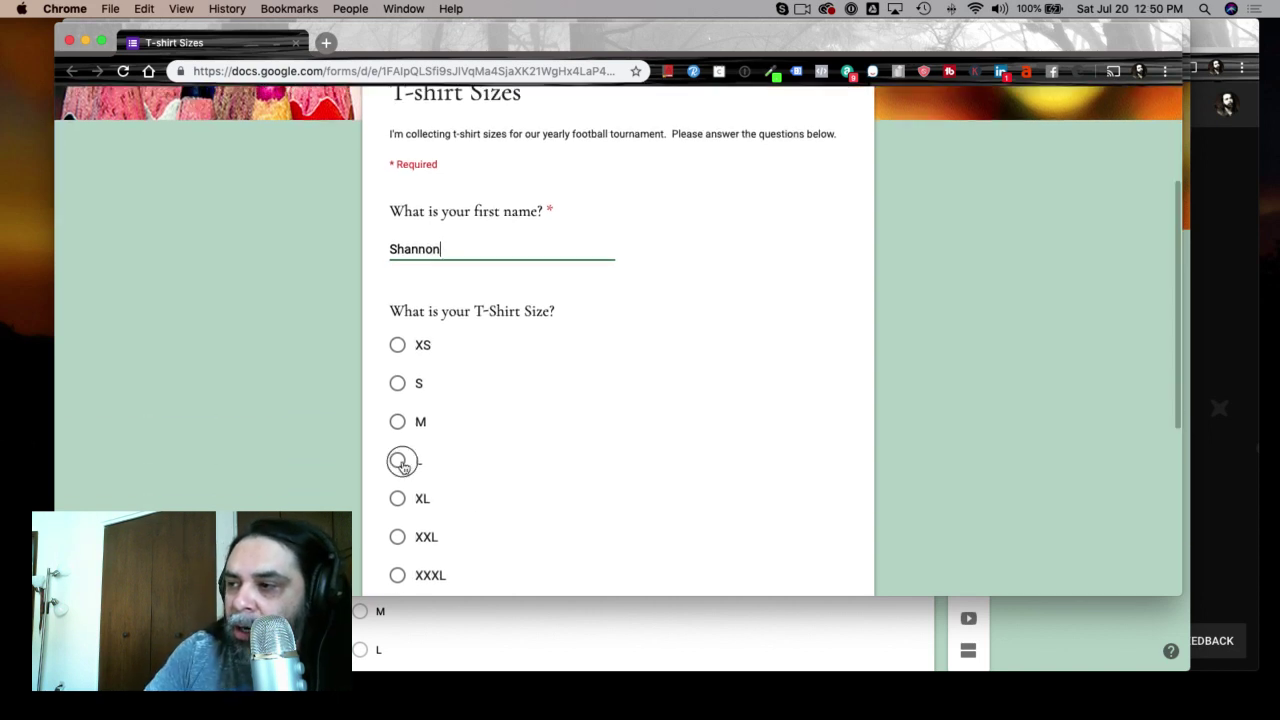
click(400, 460)
scroll(565, 452, down, 6)
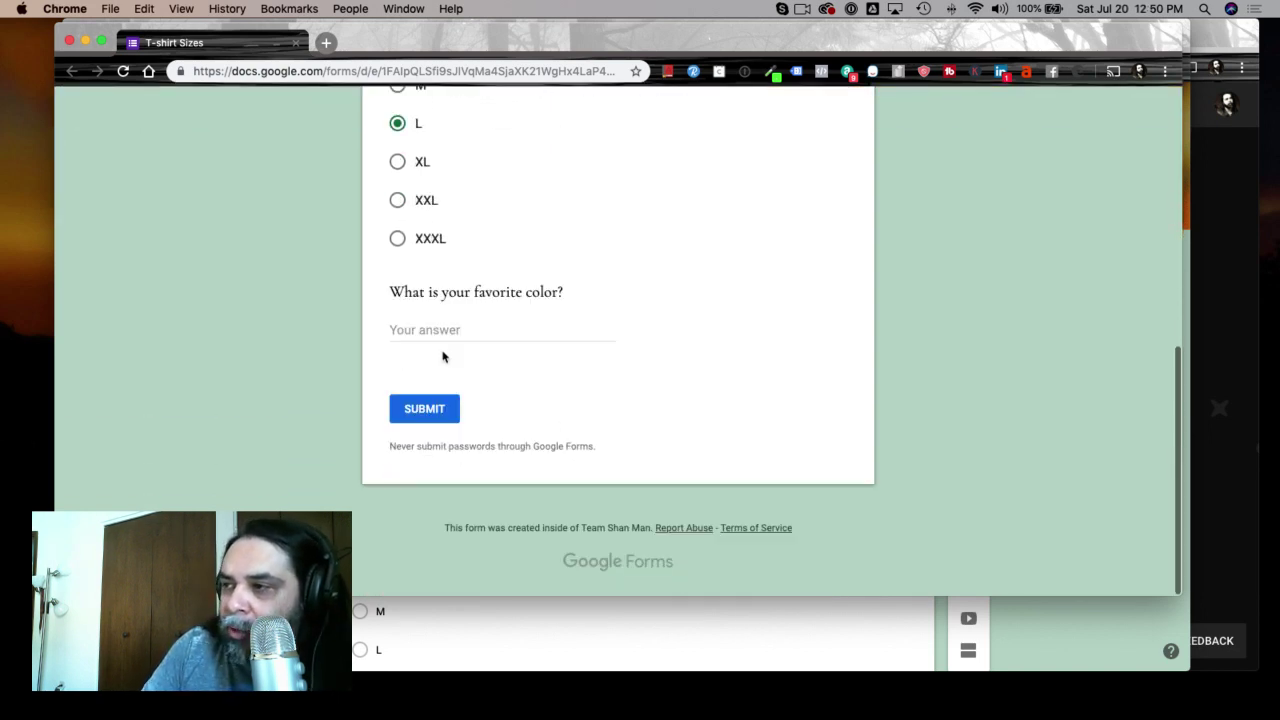
click(436, 332)
text(Blue)
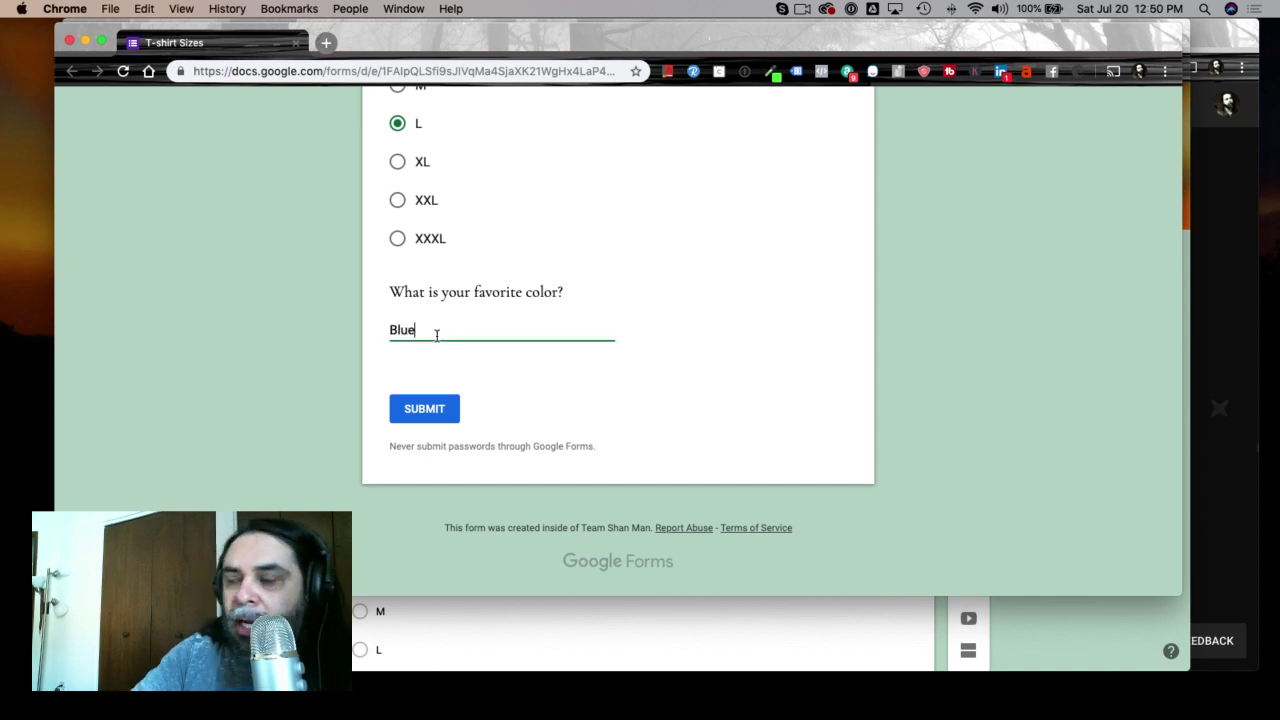
click(422, 406)
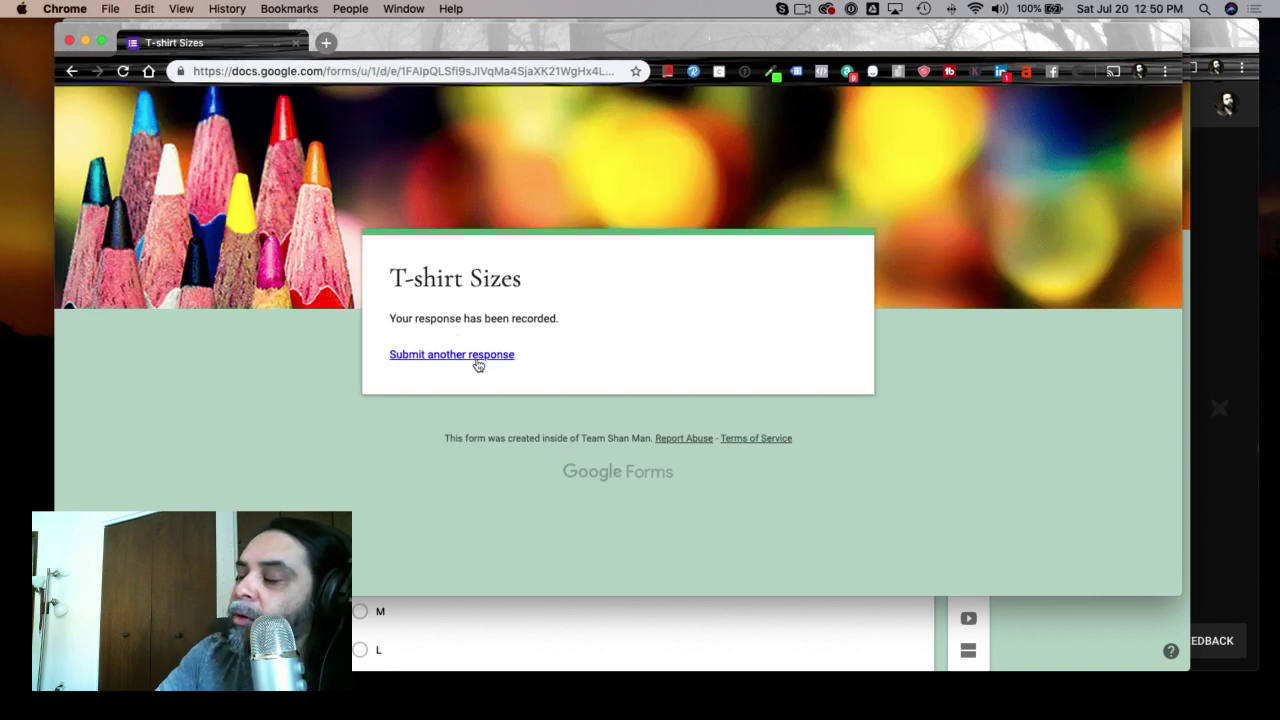
click(70, 42)
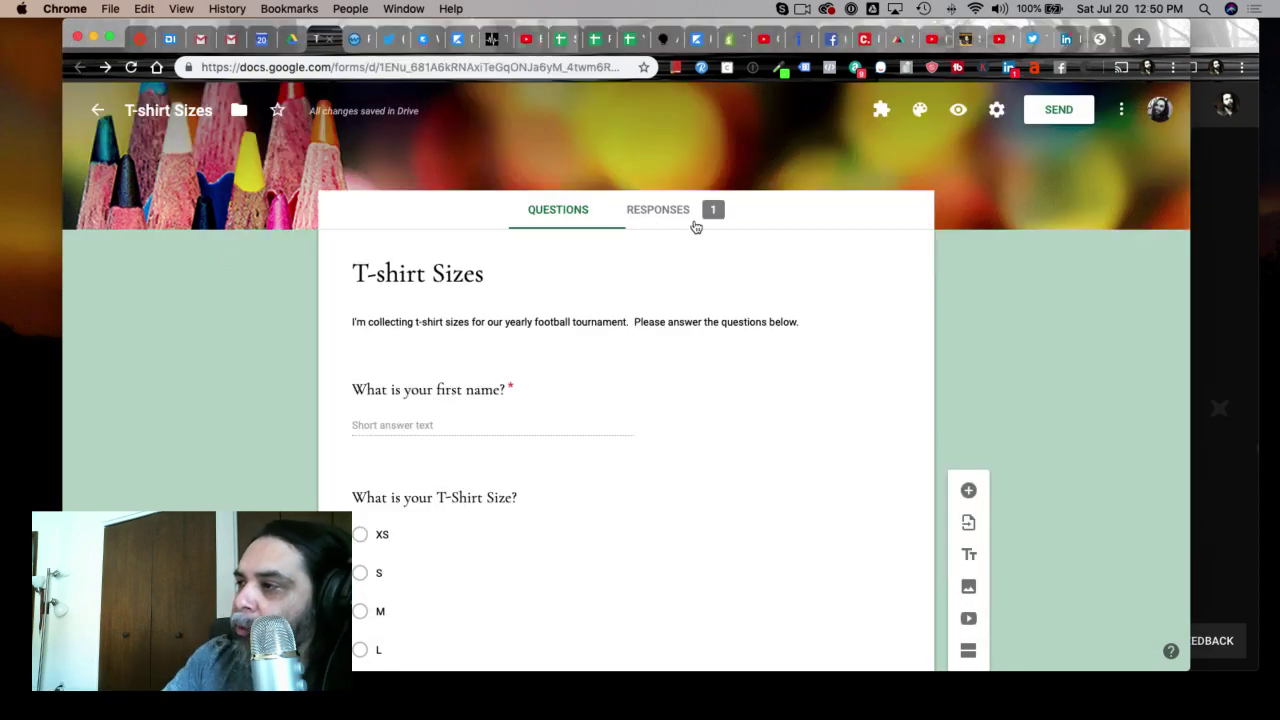
Examine the summary of the form's responses for first name, T-shirt size and favorite color.
click(528, 271)
click(247, 417)
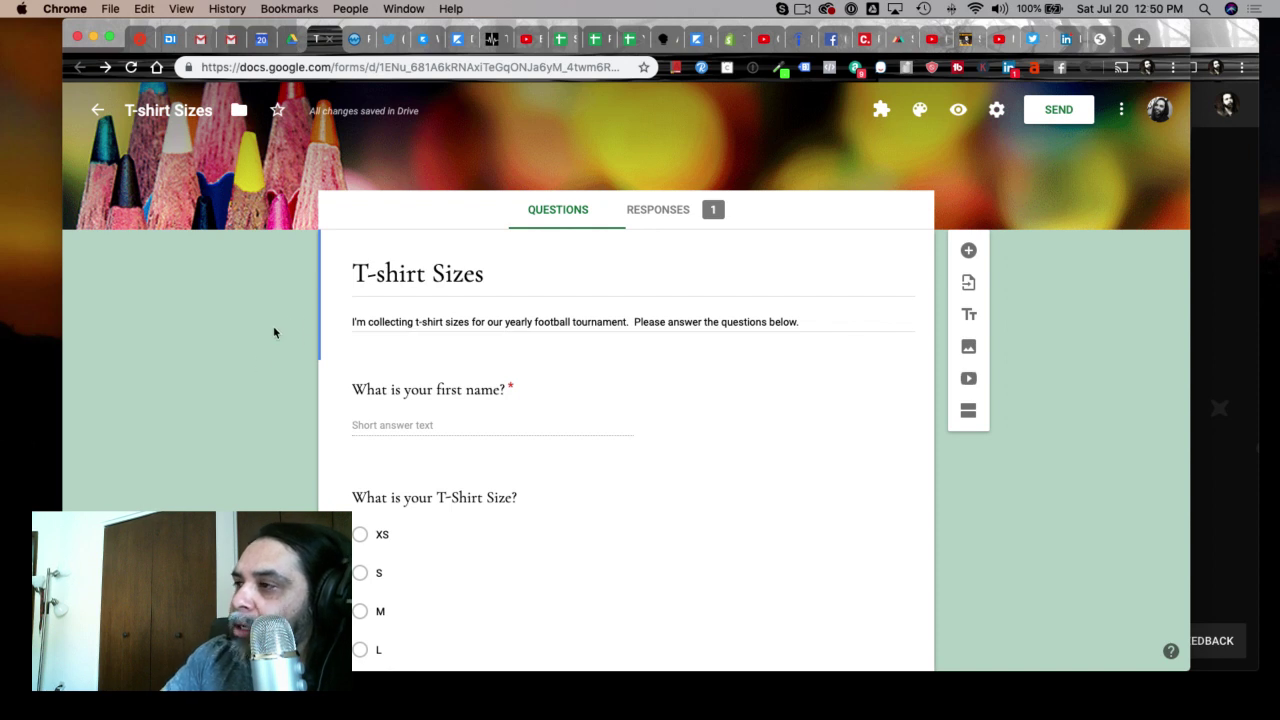
click(689, 215)
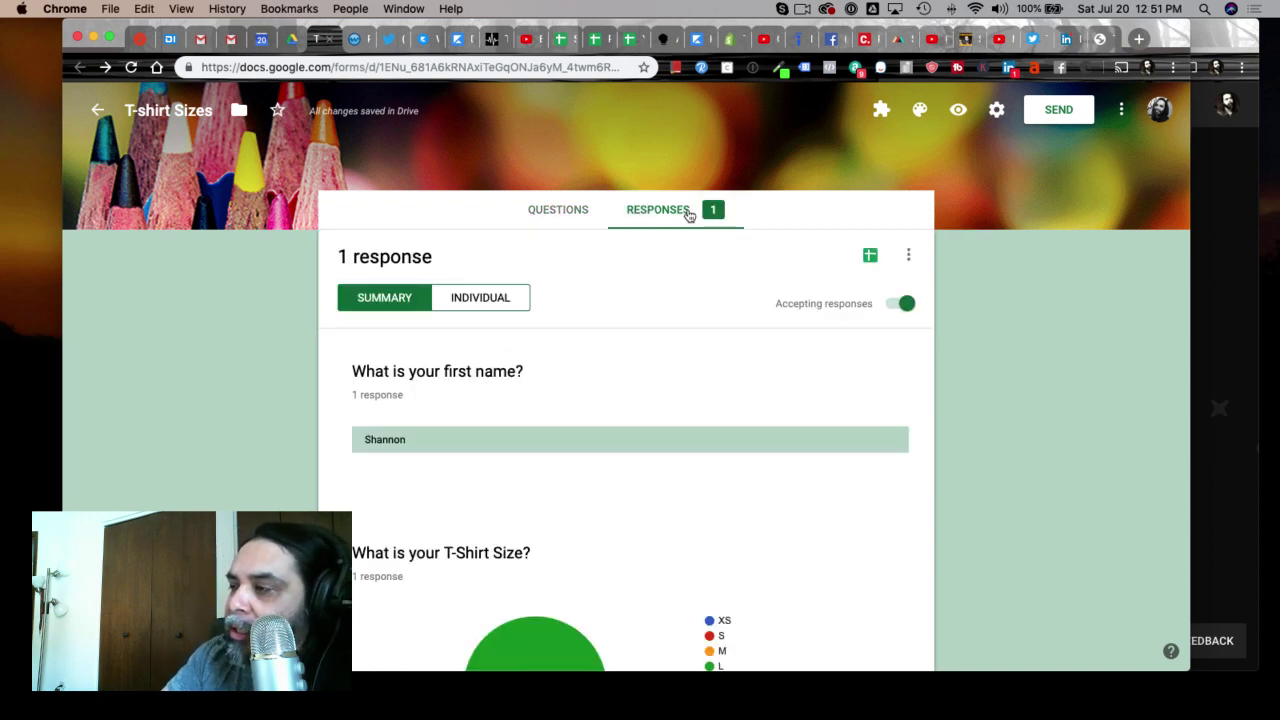
scroll(660, 354, down, 3)
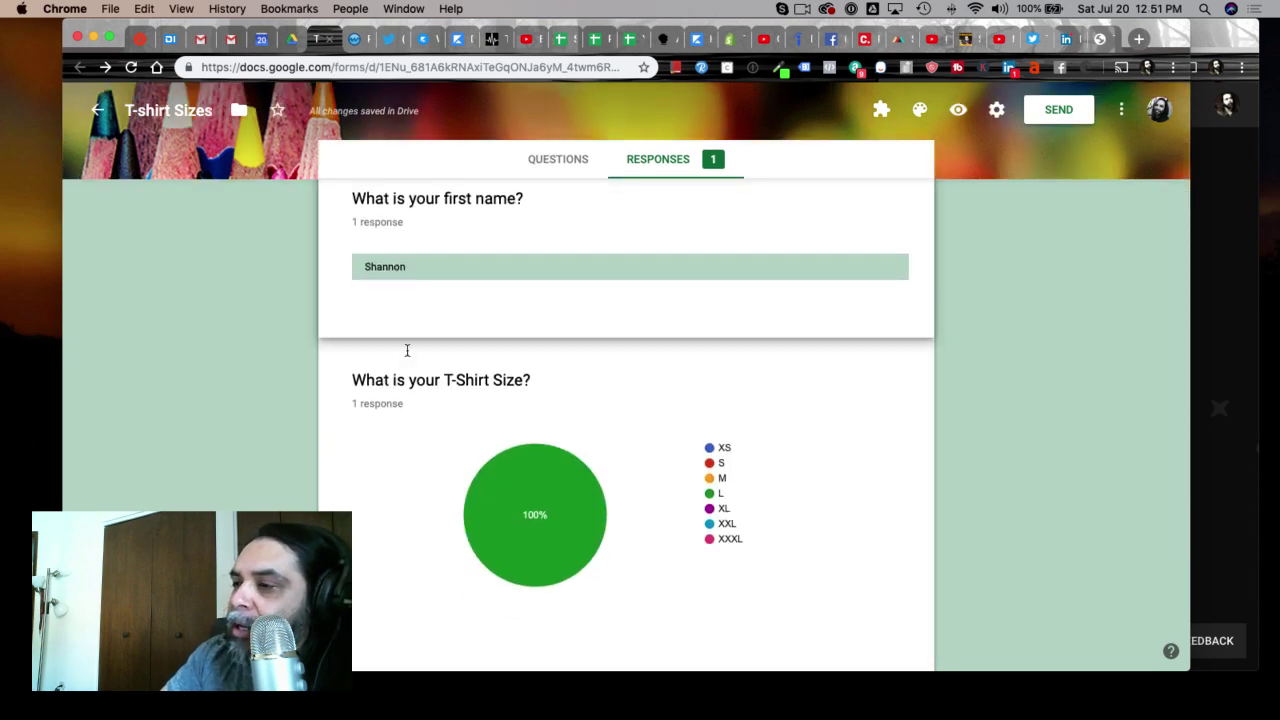
scroll(540, 526, down, 1)
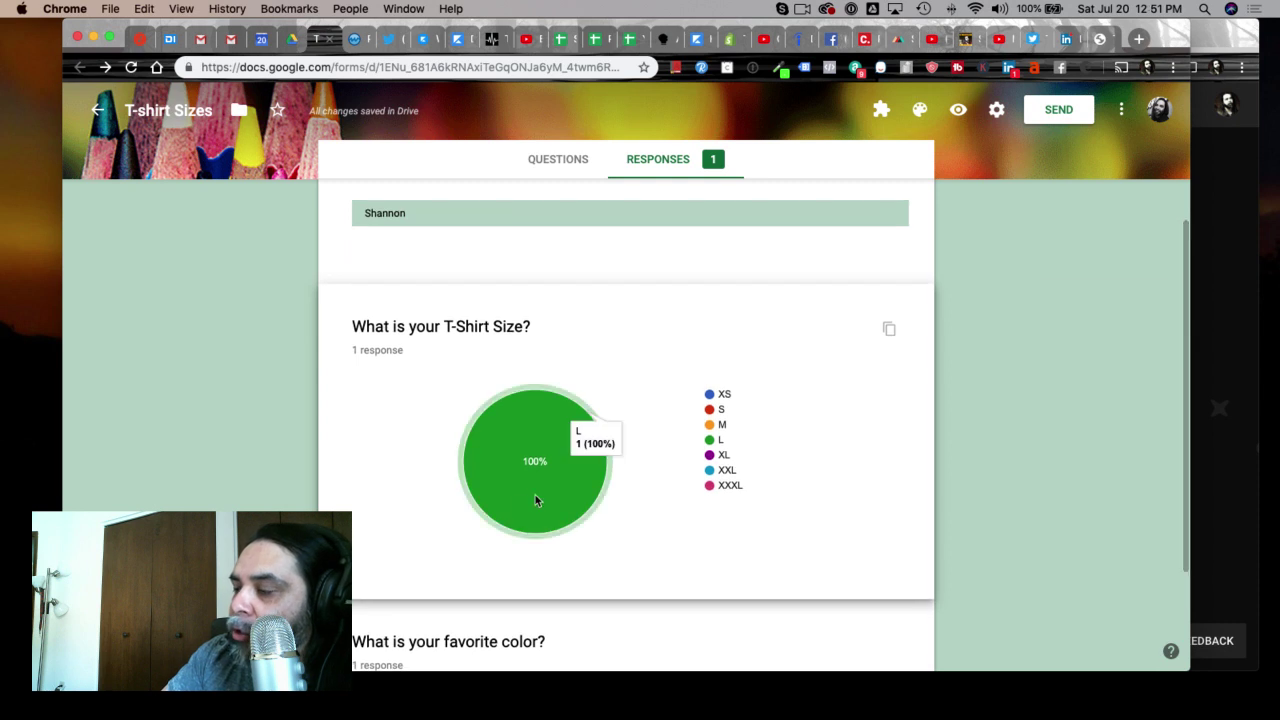
scroll(520, 456, down, 3)
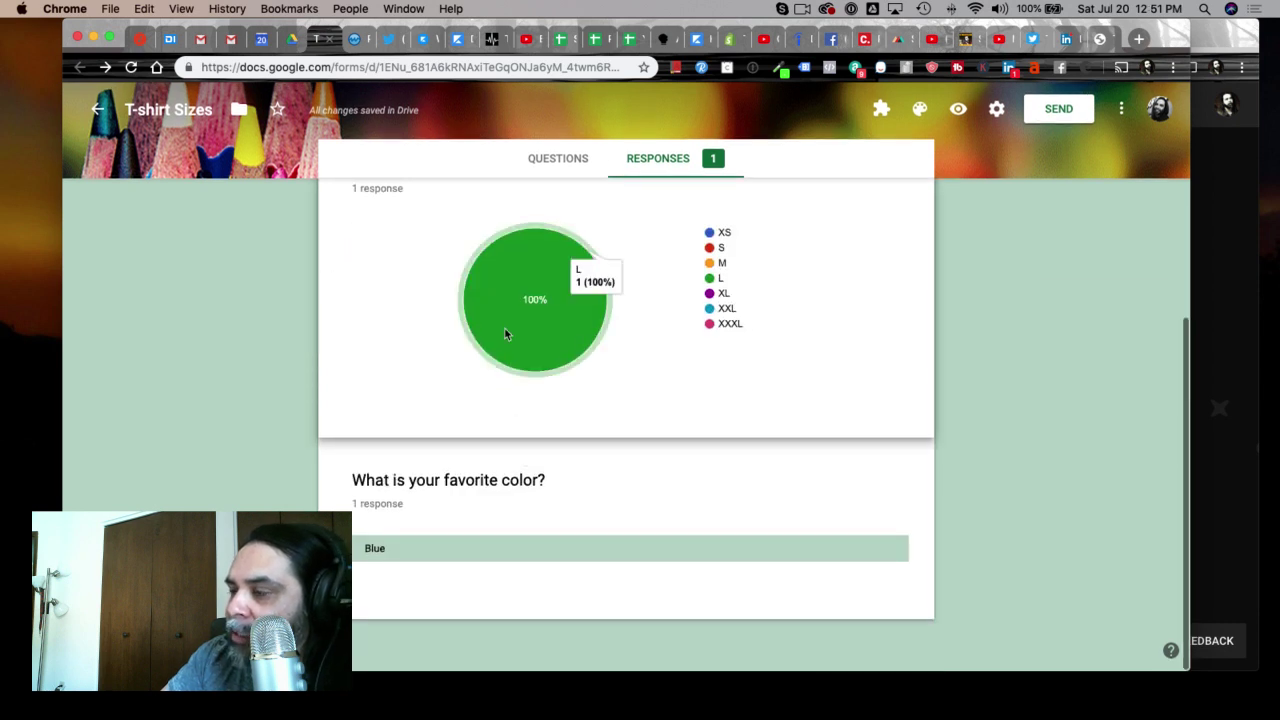
scroll(558, 332, up, 1)
mouse_move(556, 287)
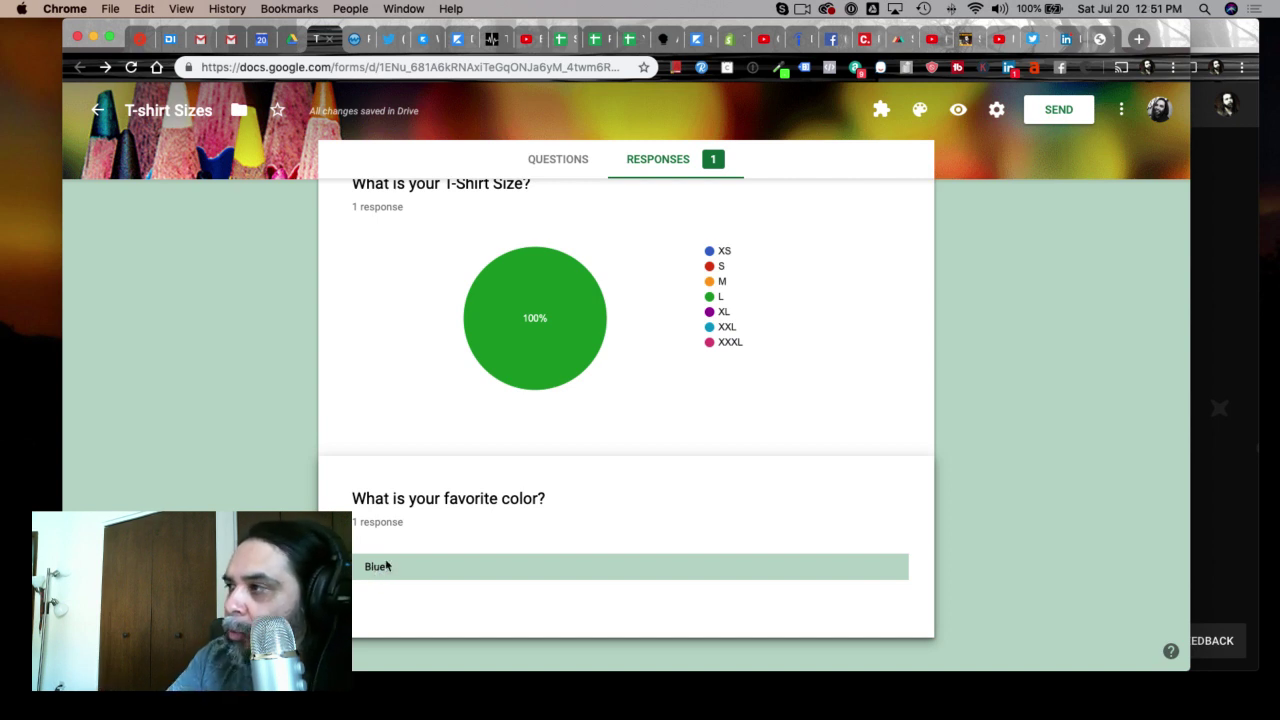
scroll(589, 467, up, 5)
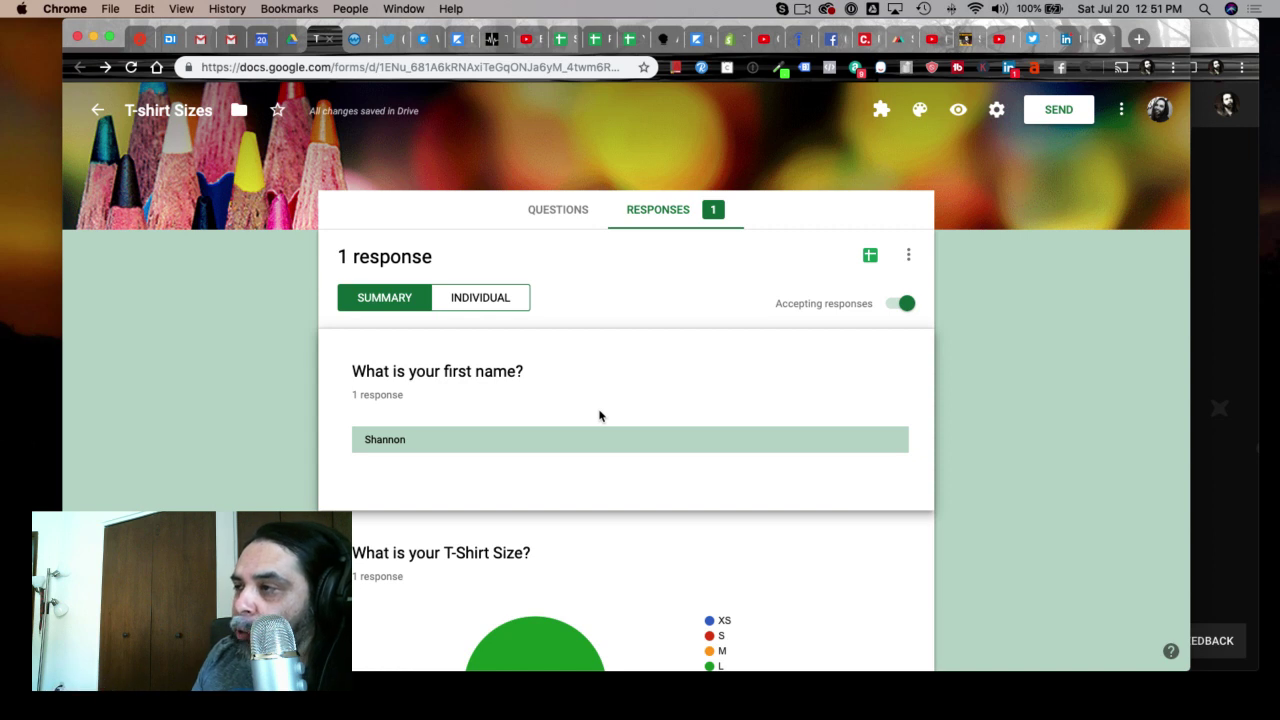
scroll(457, 403, down, 5)
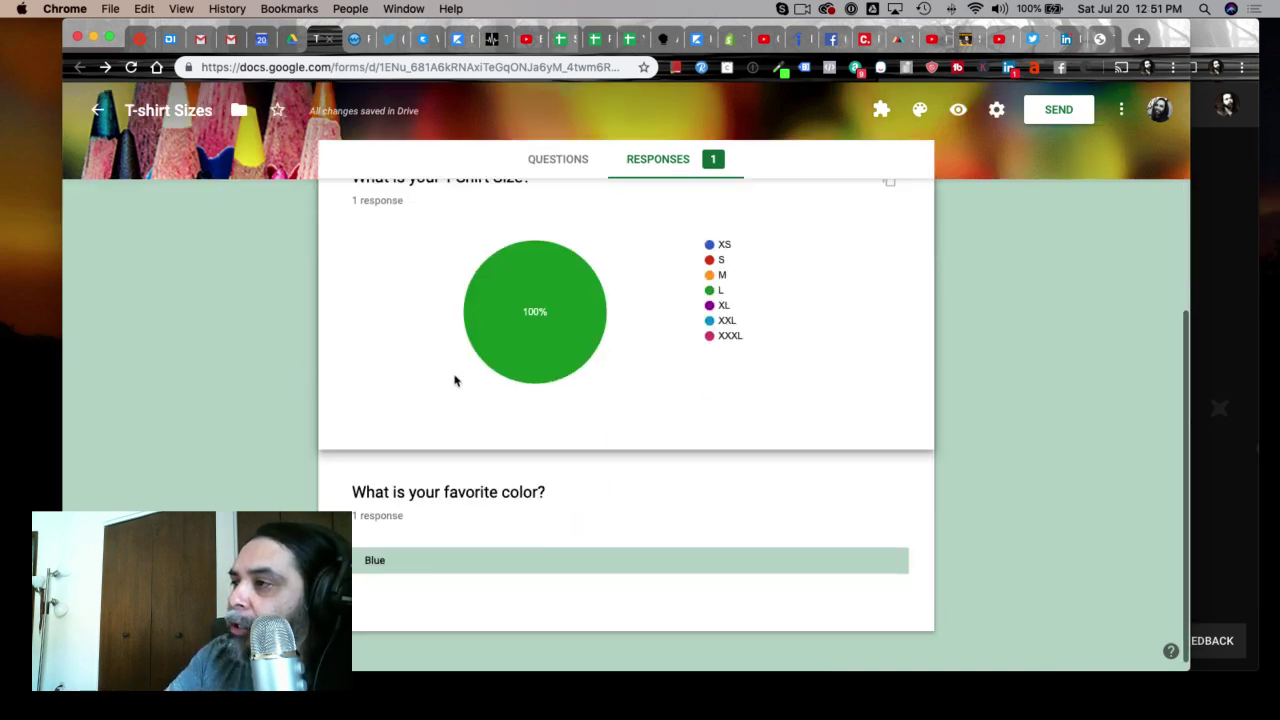
scroll(454, 377, up, 5)
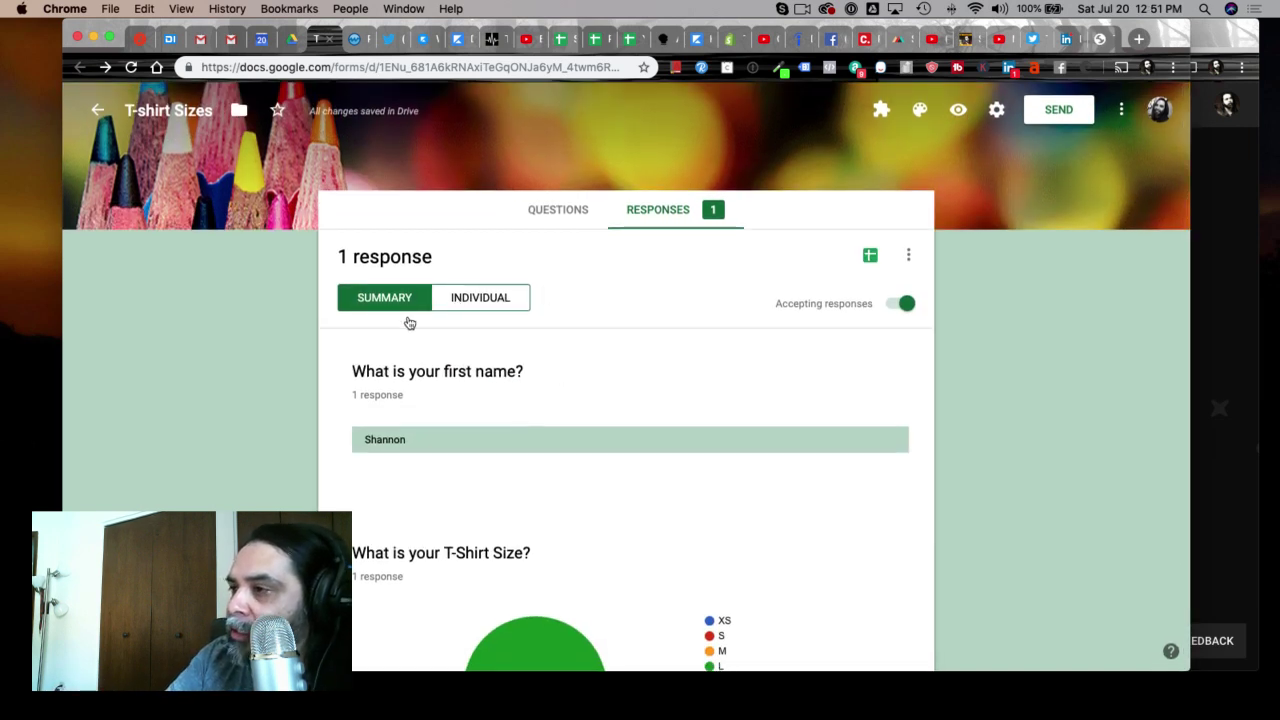
Examine the individual response and its print preview without printing, and return to the response summary.
click(494, 303)
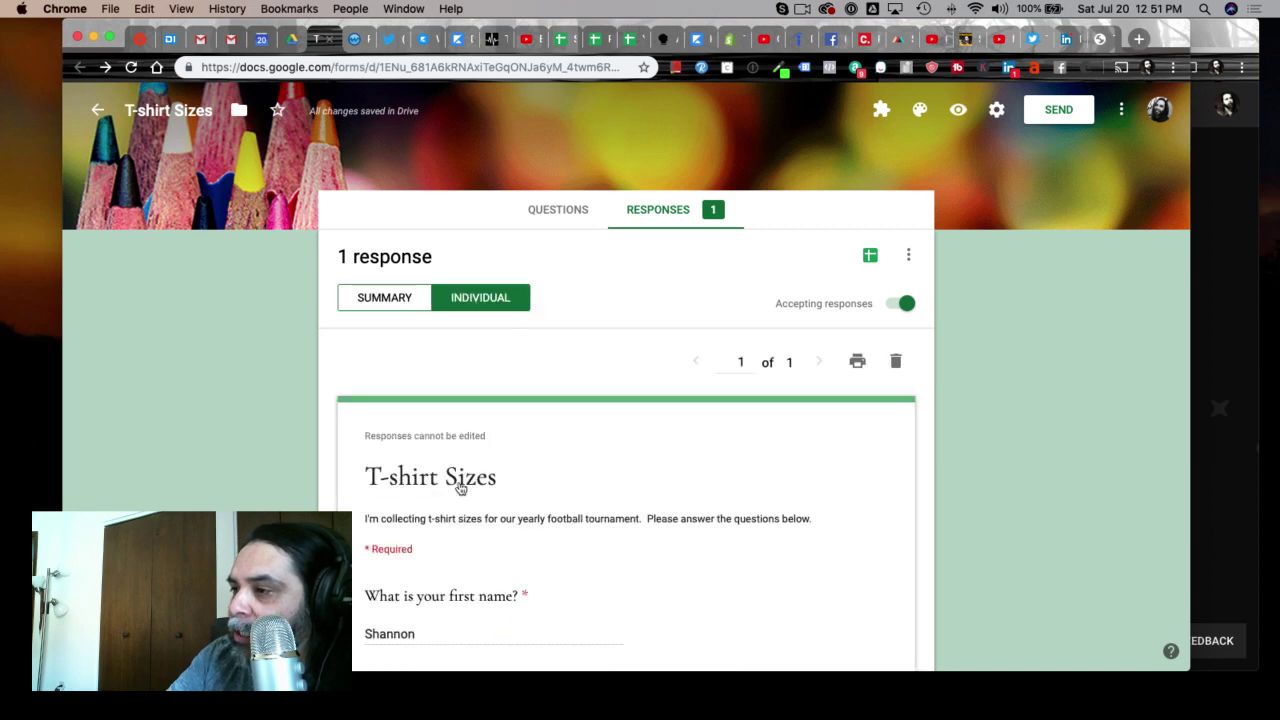
scroll(520, 440, down, 7)
scroll(477, 491, up, 10)
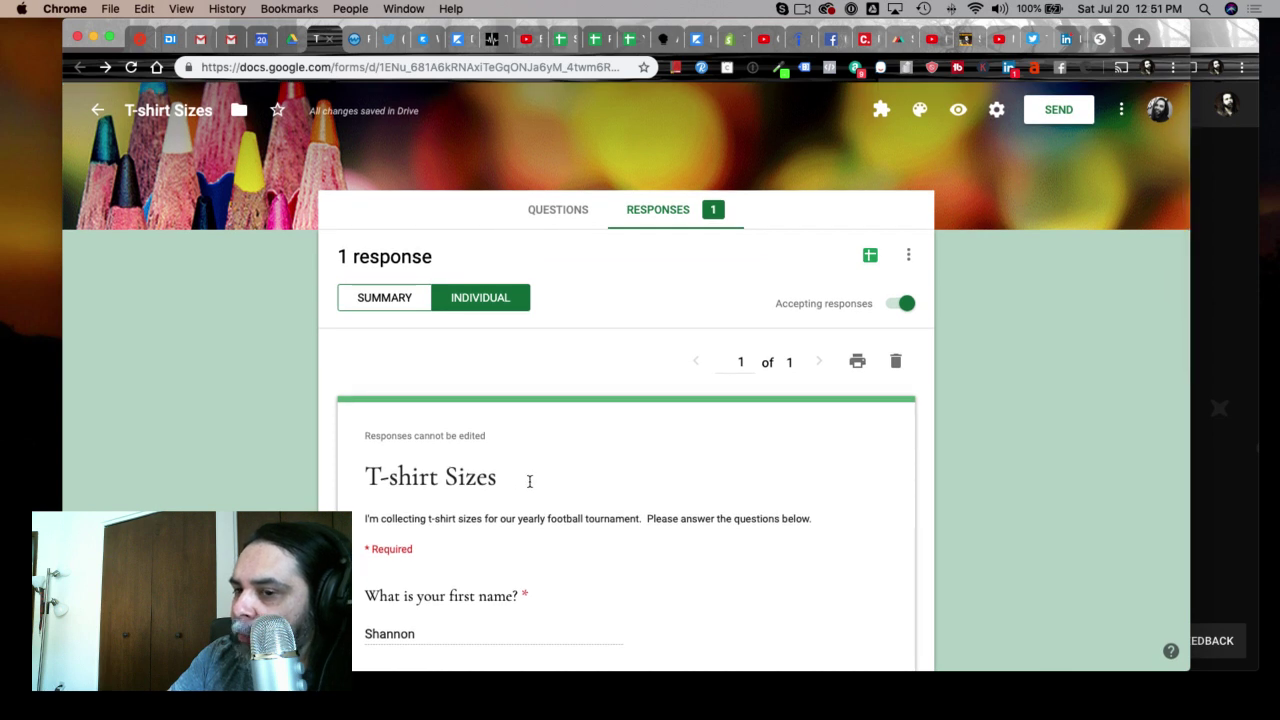
scroll(530, 487, down, 2)
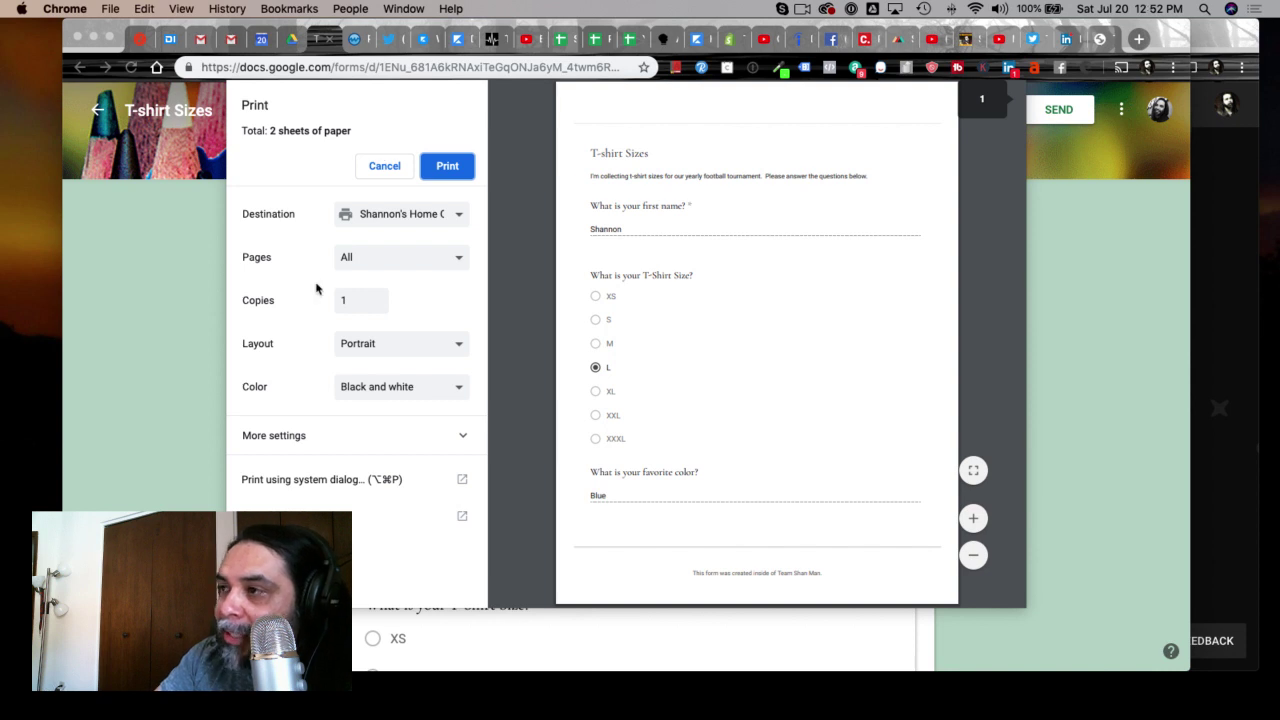
click(384, 166)
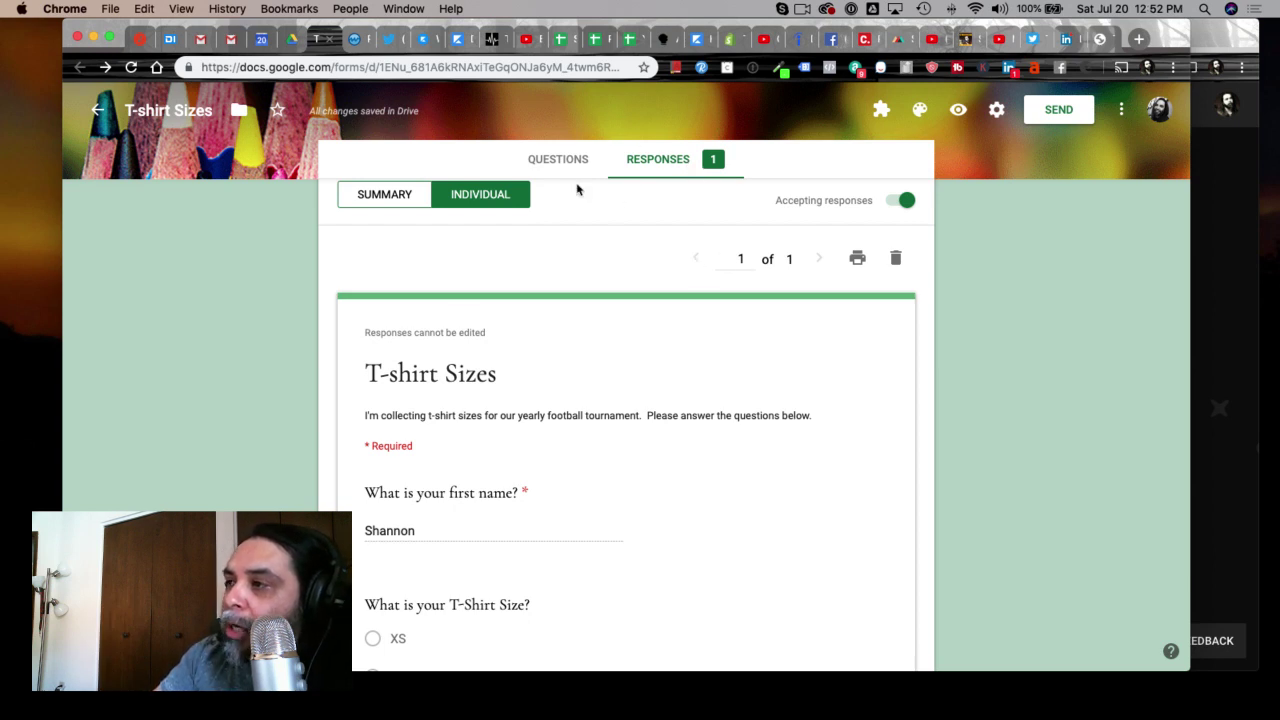
click(392, 196)
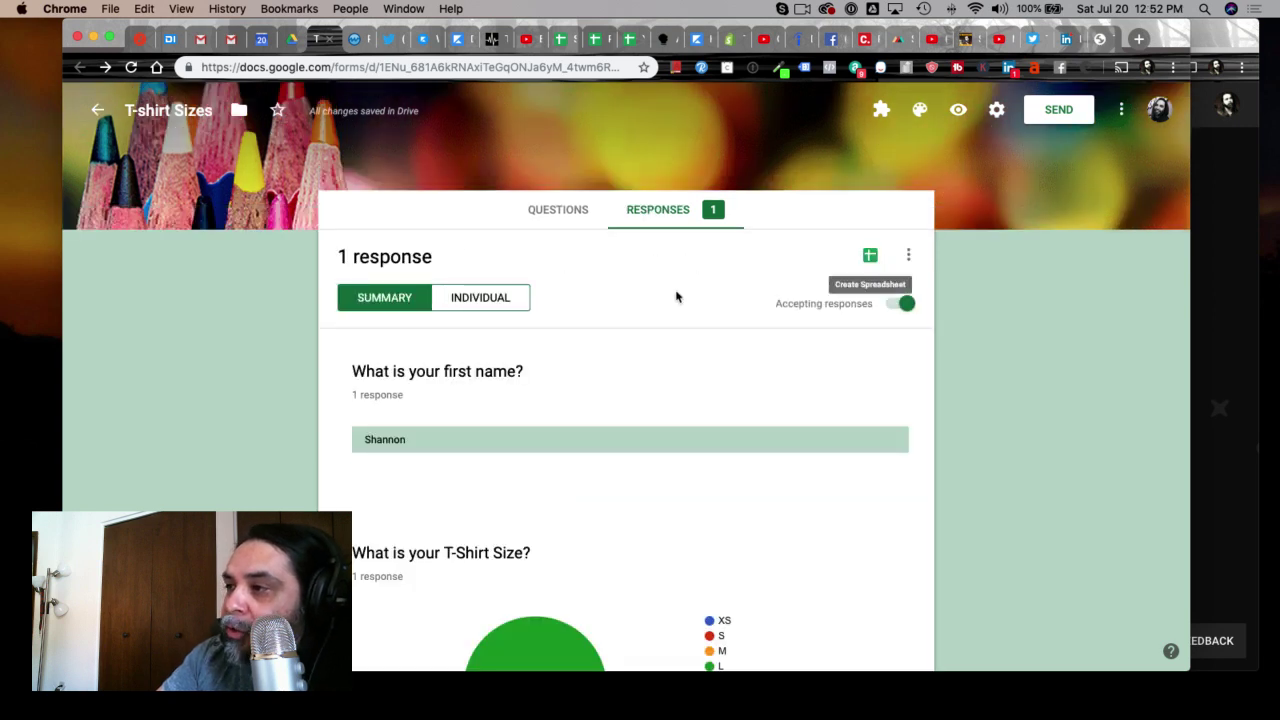
click(662, 216)
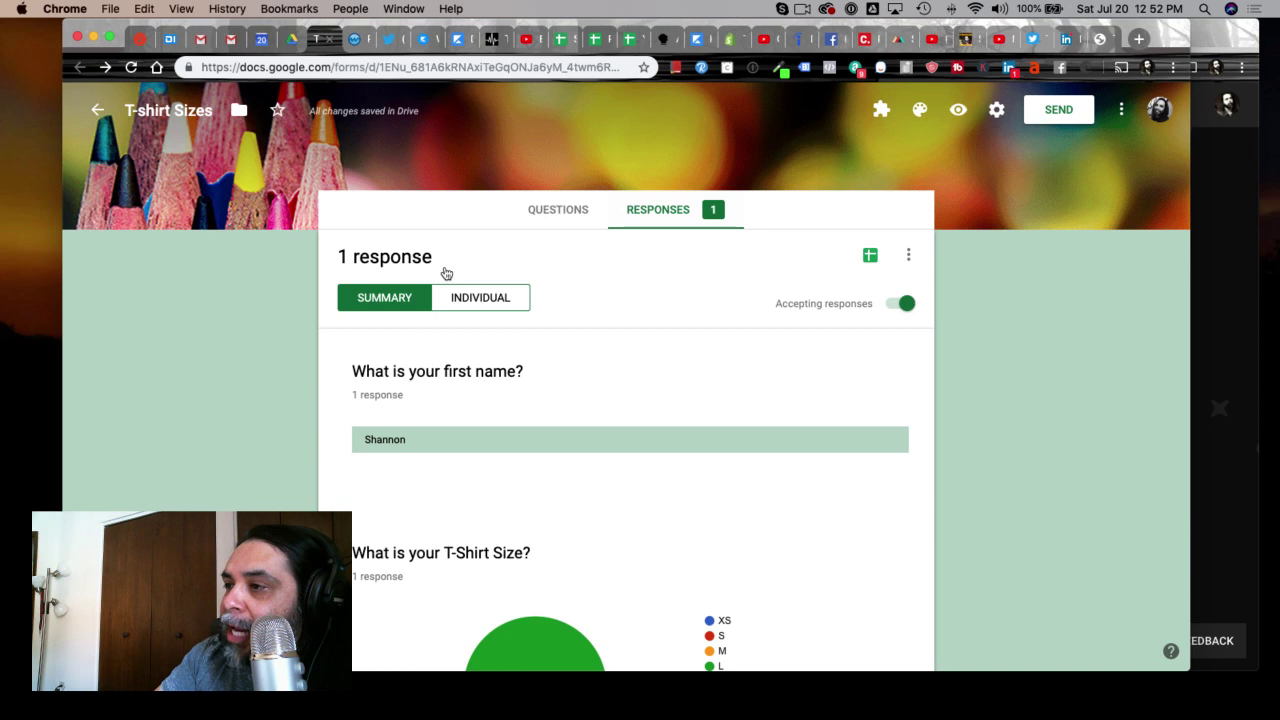
Create a new spreadsheet named T-shirt Sizes (Responses) as the destination for the form's responses.
click(392, 300)
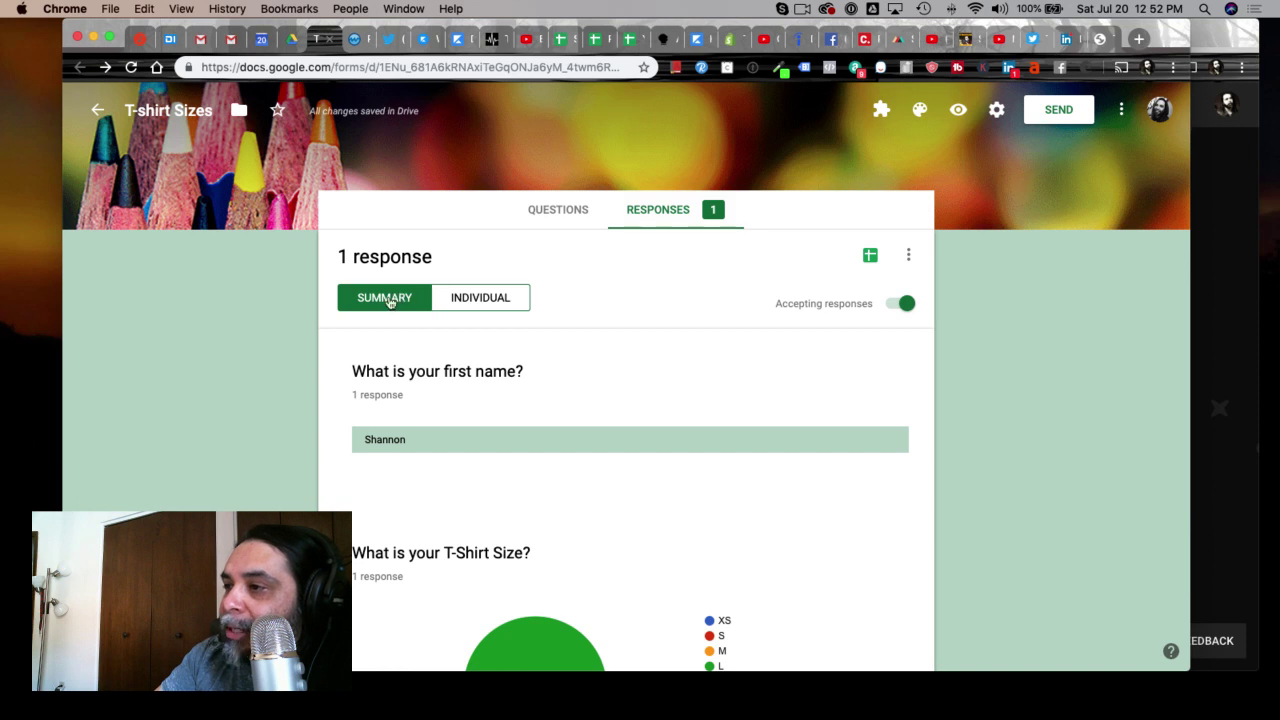
click(871, 258)
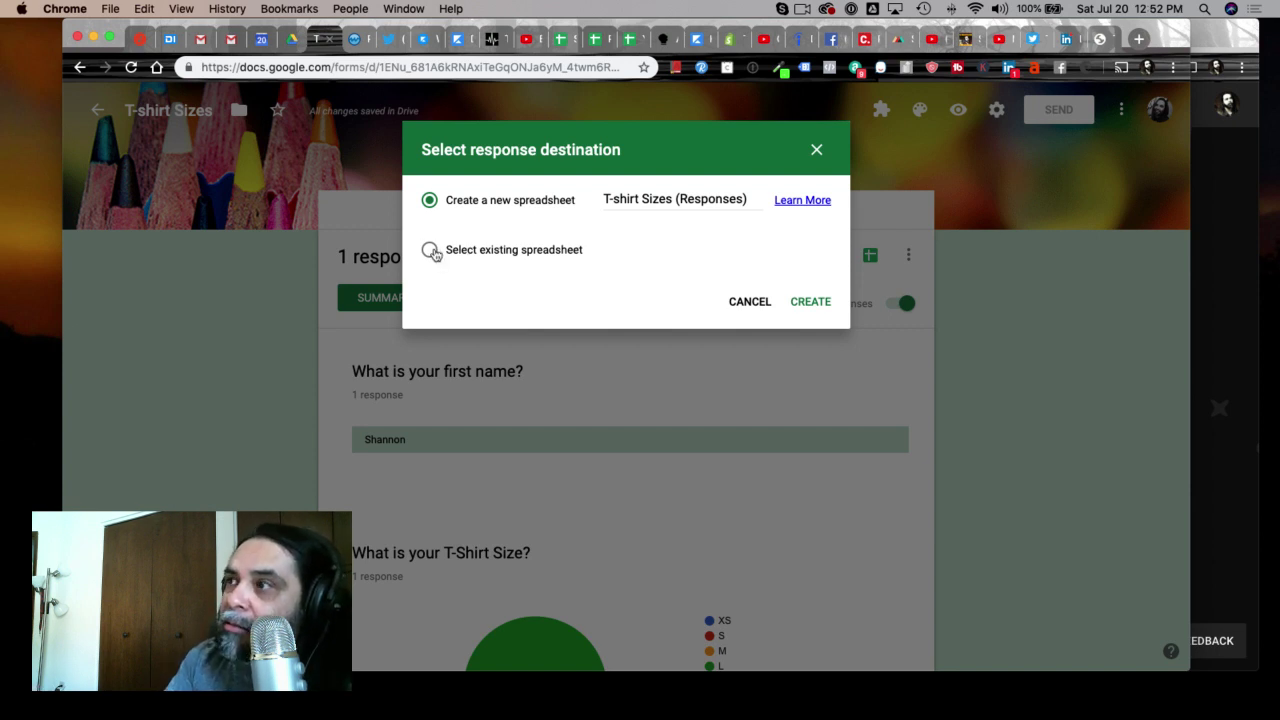
click(812, 302)
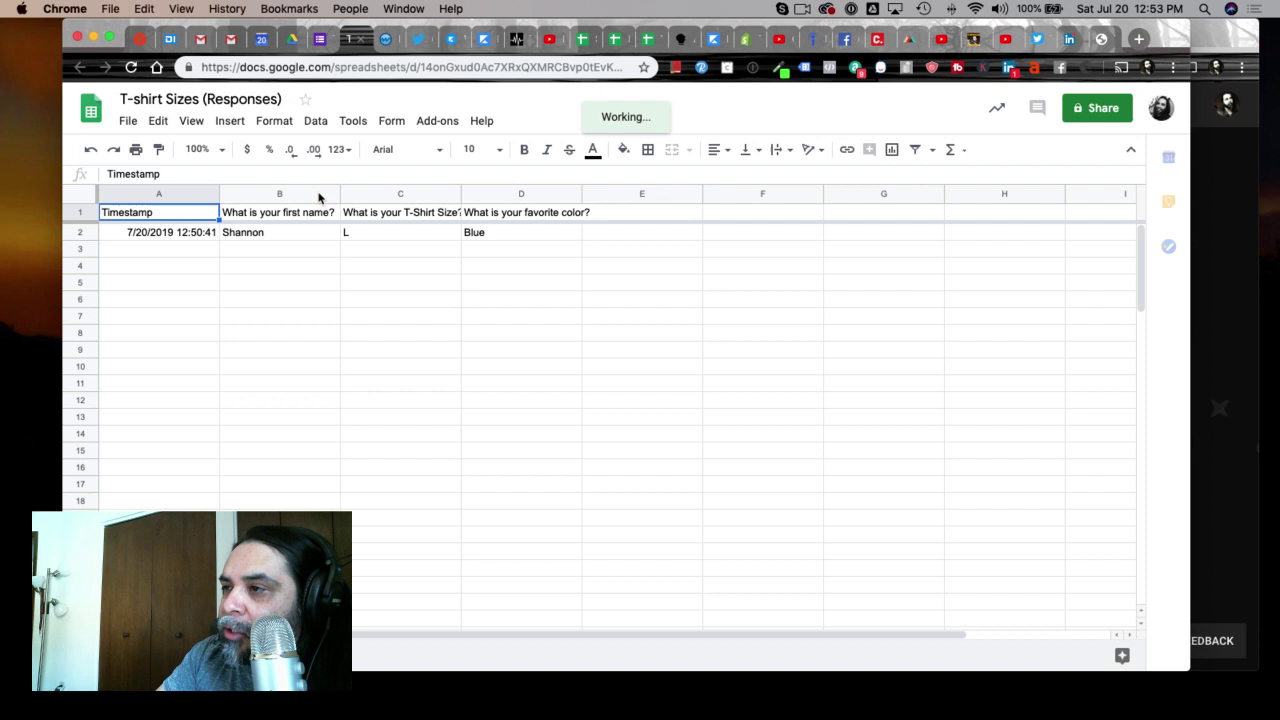
Widen the T-shirt size and favorite color columns so that their full question headers fit.
click(425, 214)
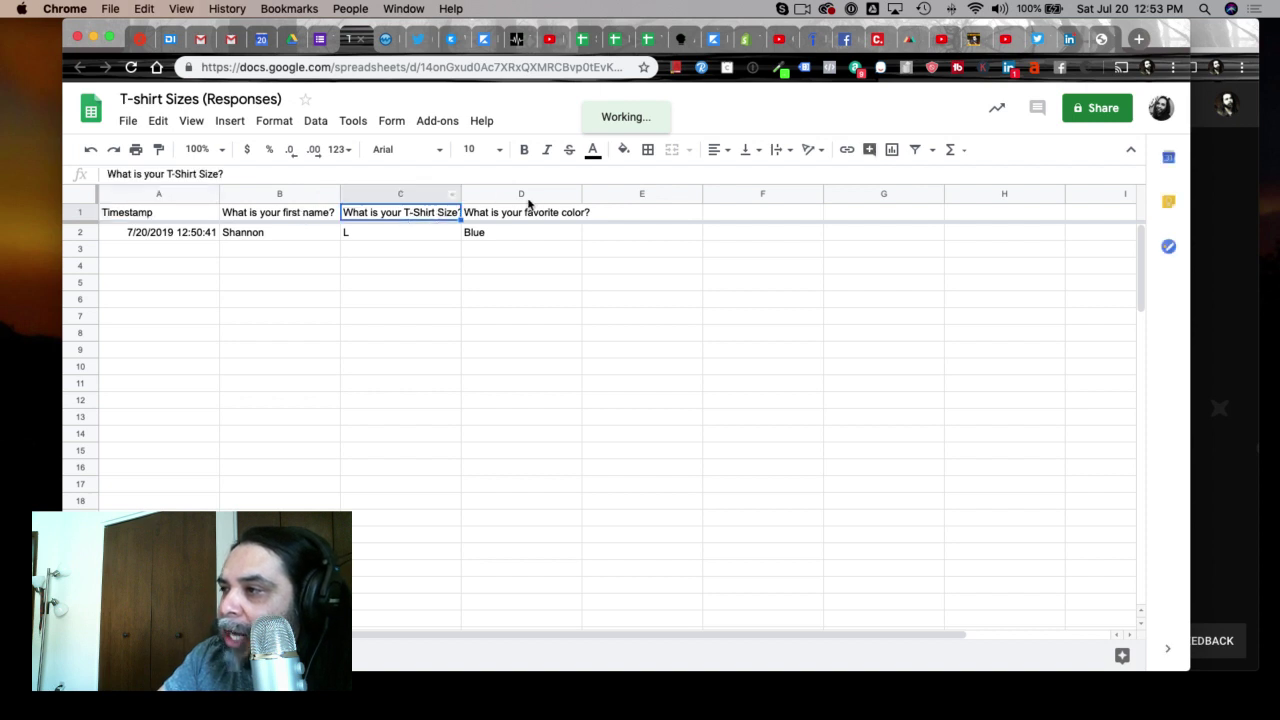
click(466, 195)
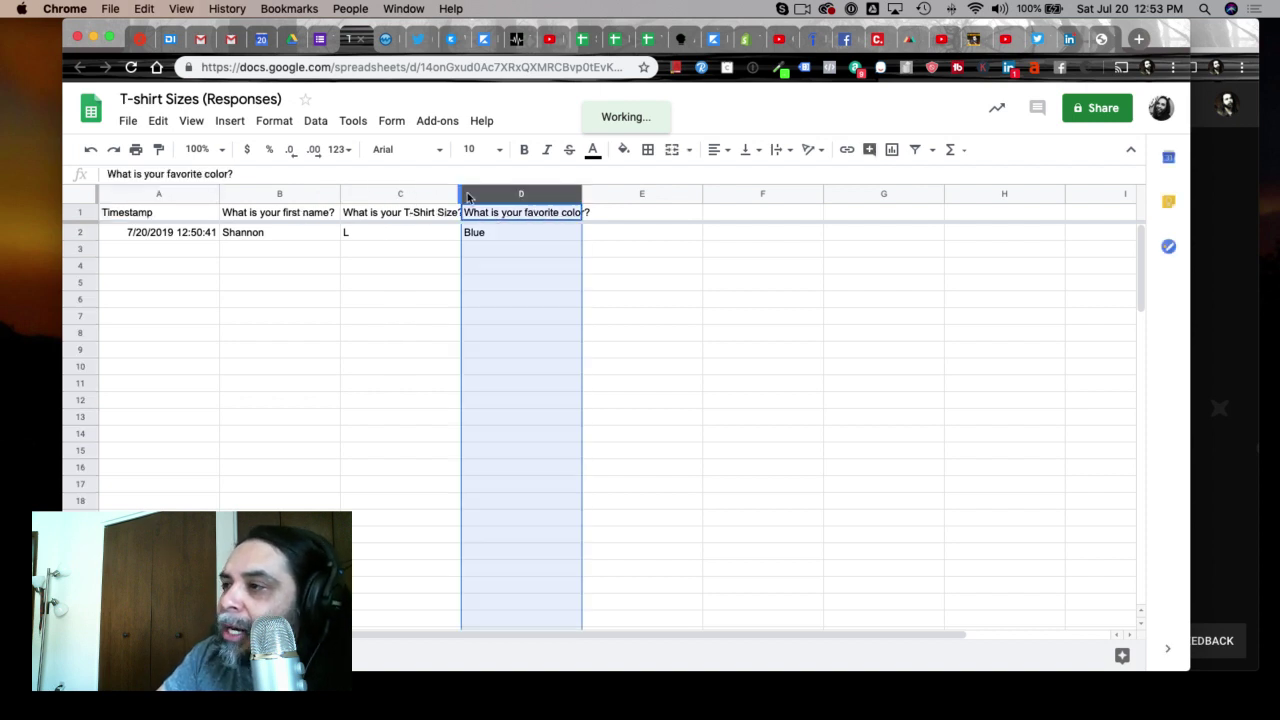
drag(461, 196, 533, 203)
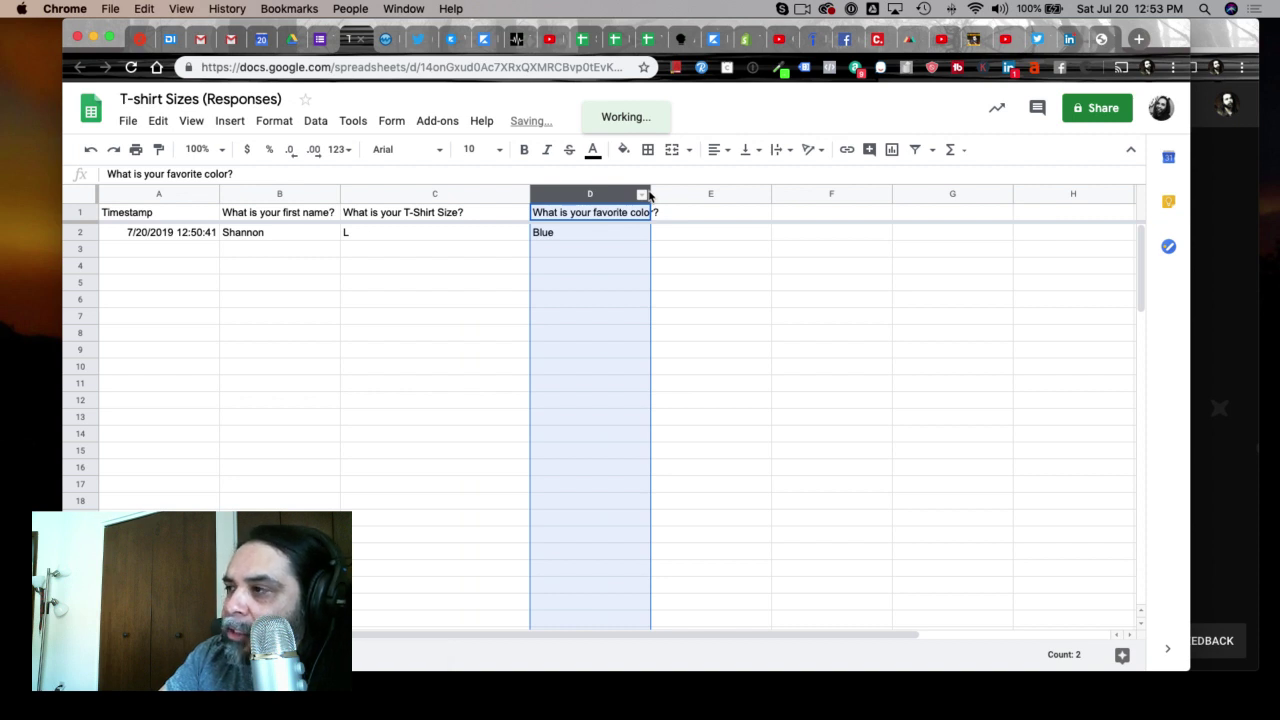
drag(649, 195, 711, 191)
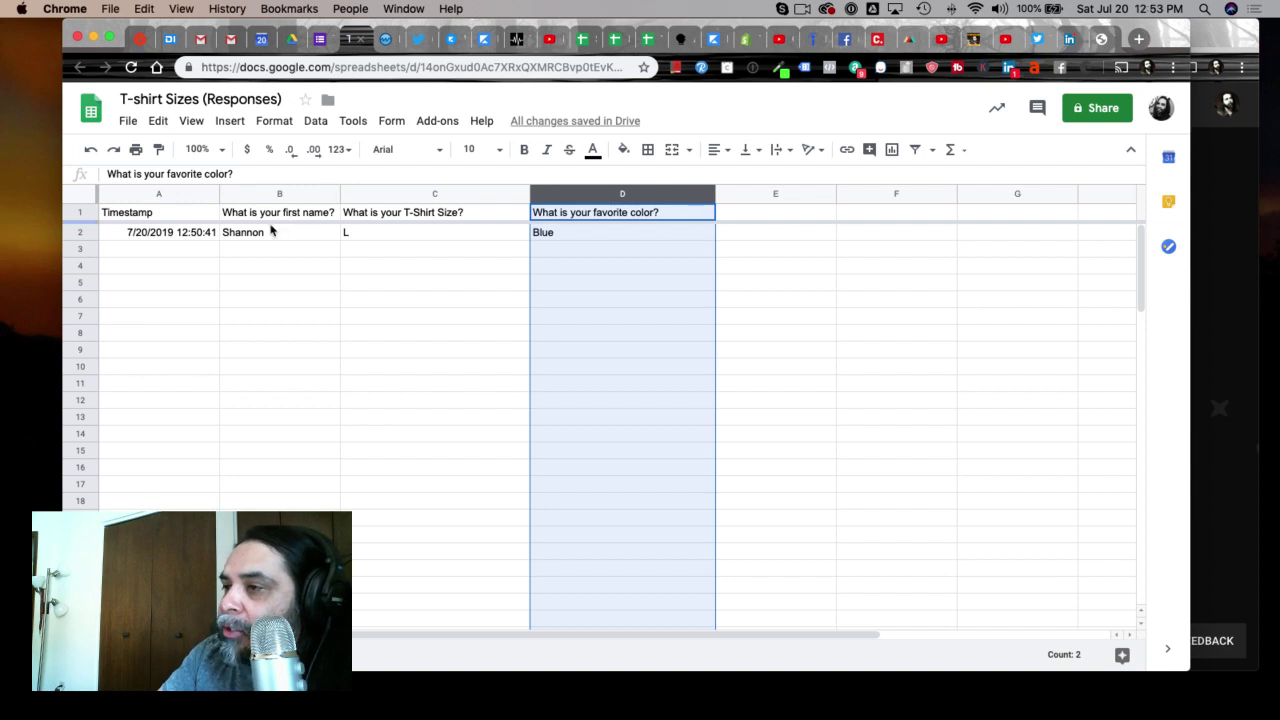
Freeze 1 row at the header of the response sheet and check the header against the rows further down.
click(399, 215)
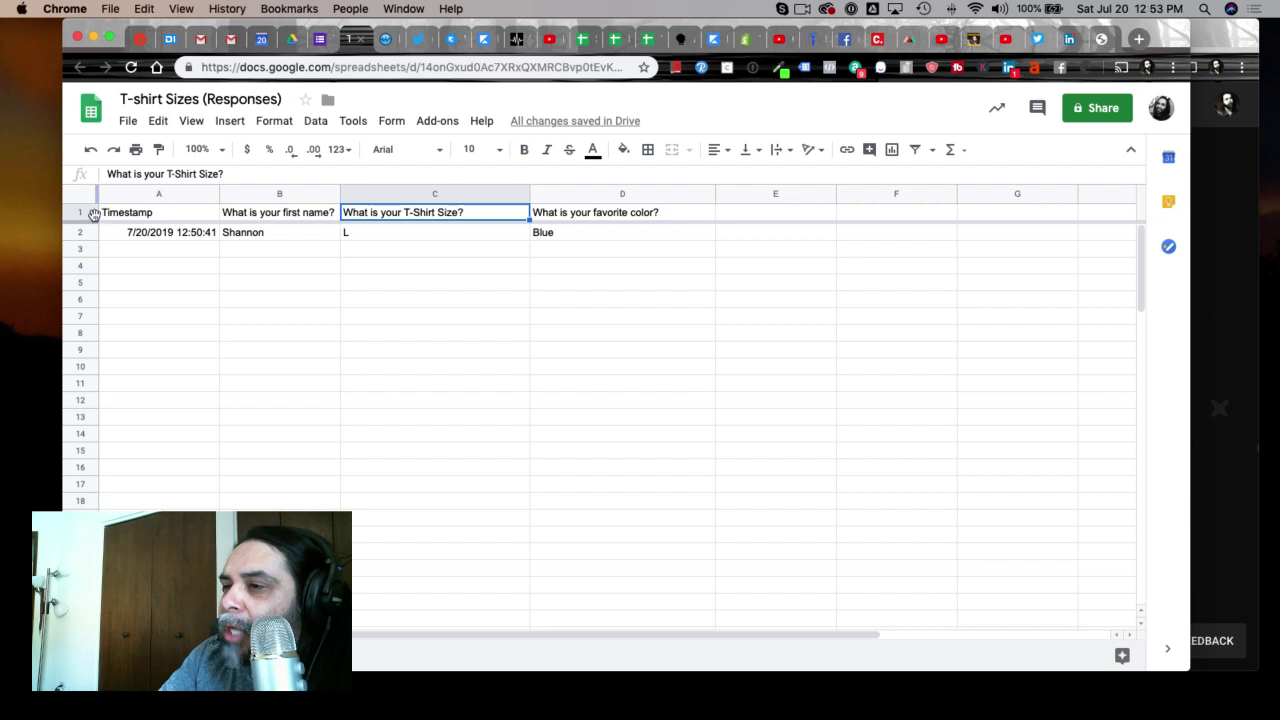
click(270, 128)
mouse_move(226, 128)
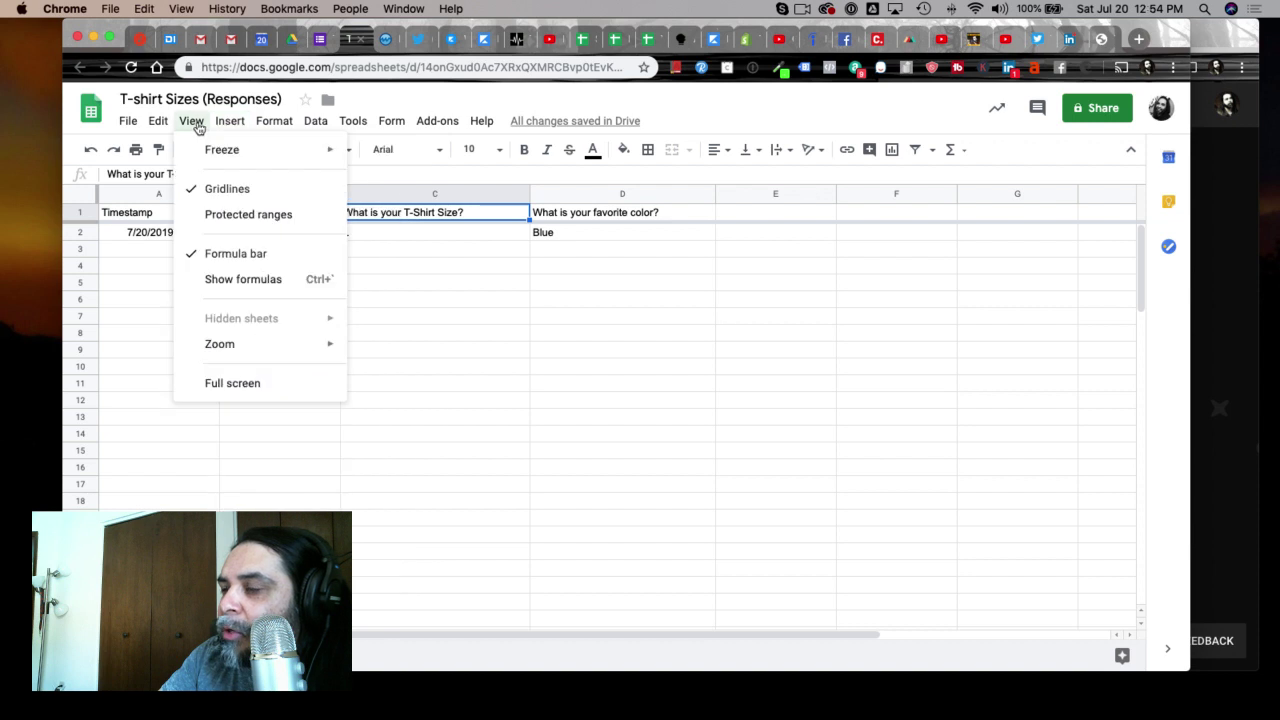
mouse_move(234, 158)
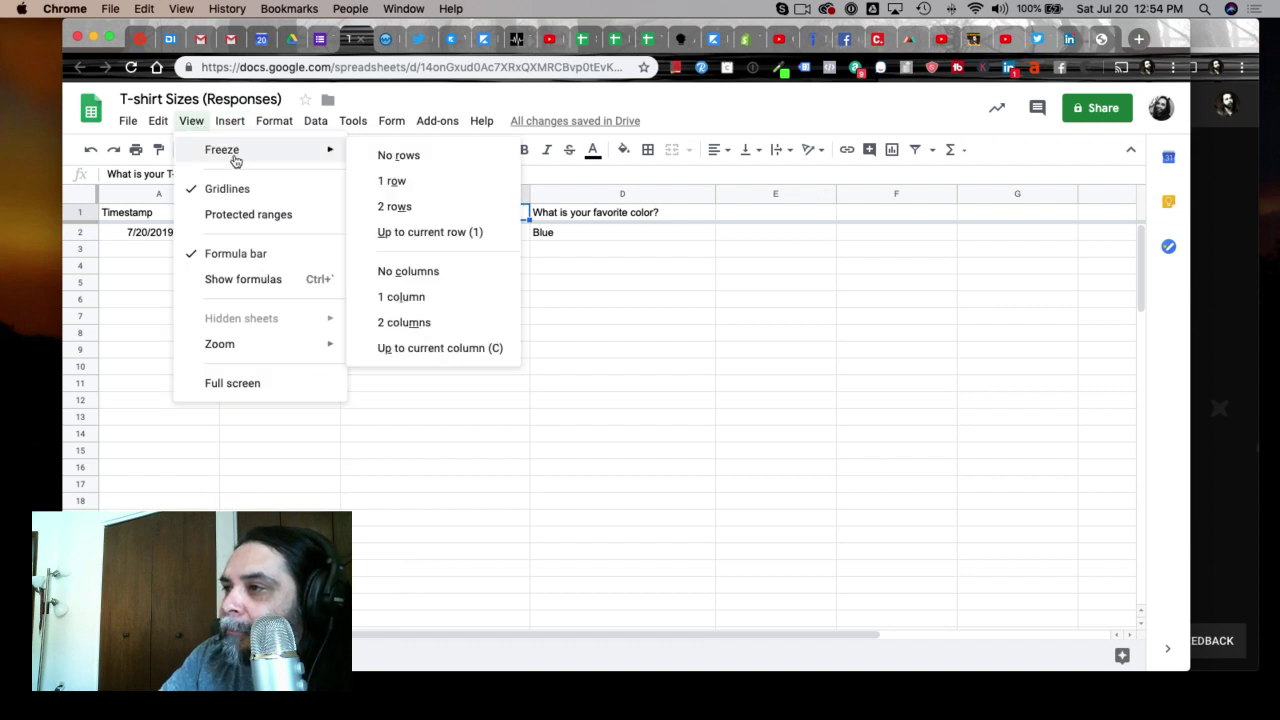
click(396, 179)
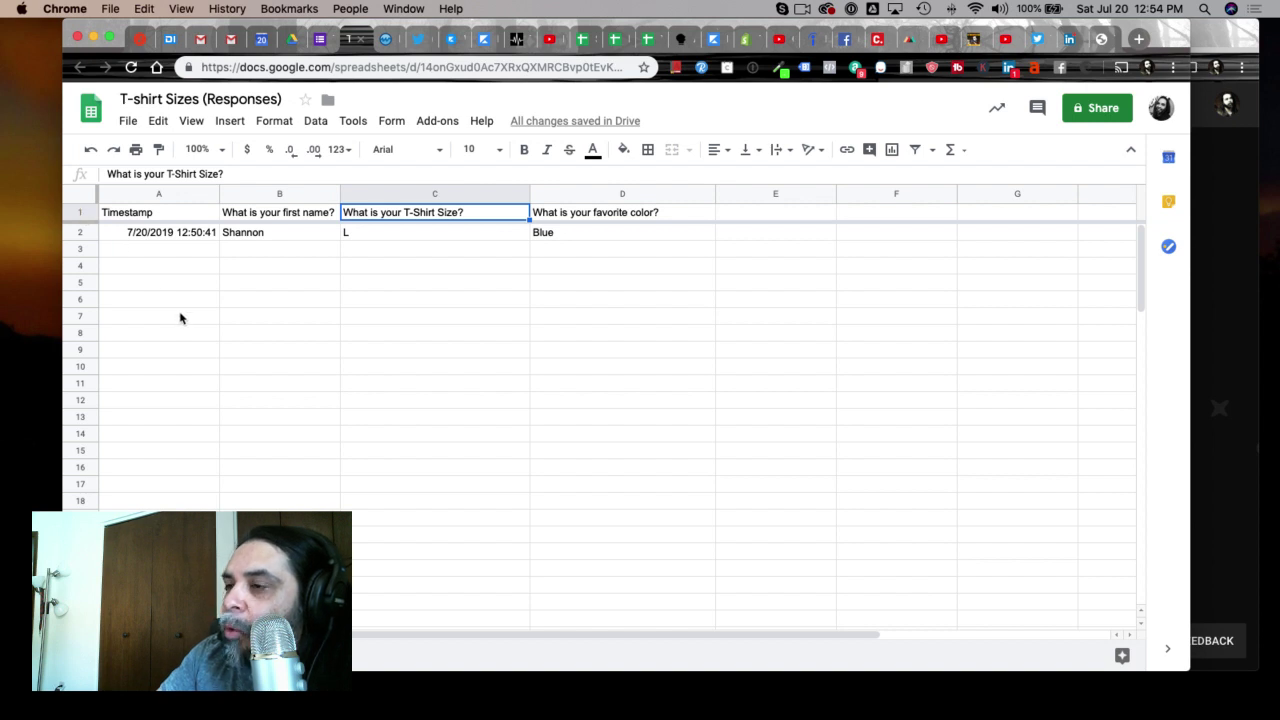
scroll(180, 318, down, 5)
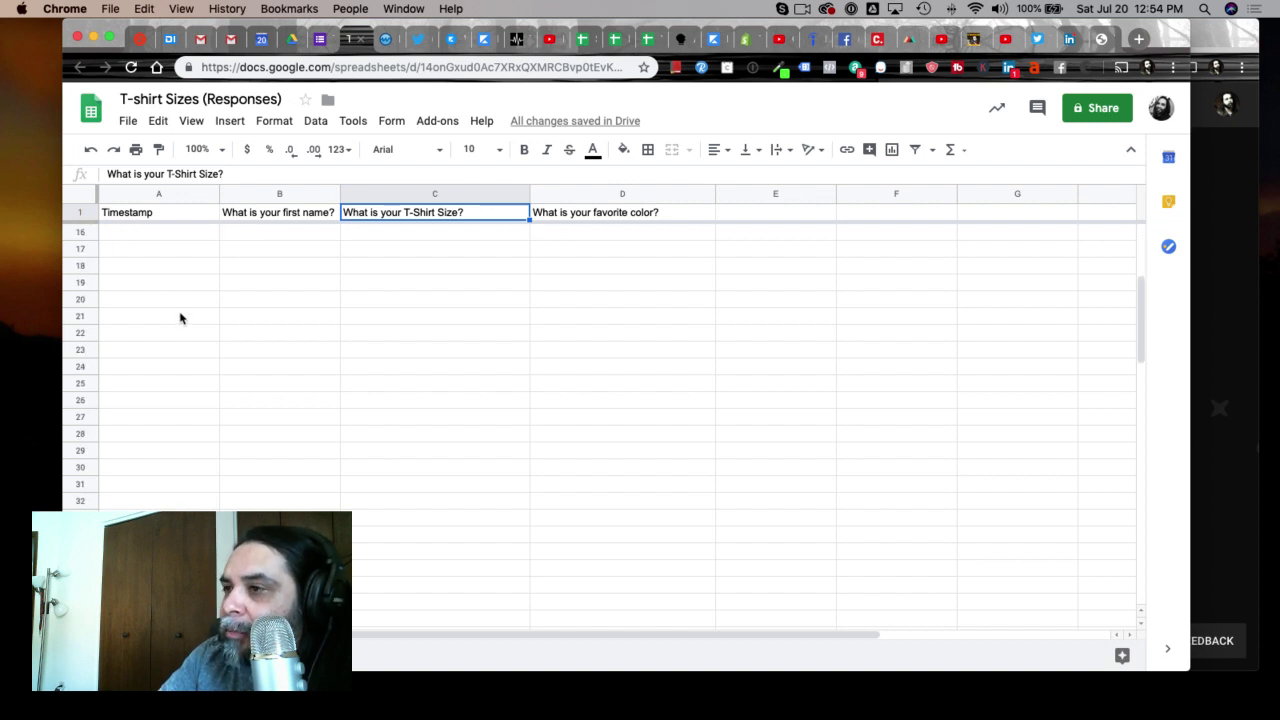
scroll(180, 318, up, 5)
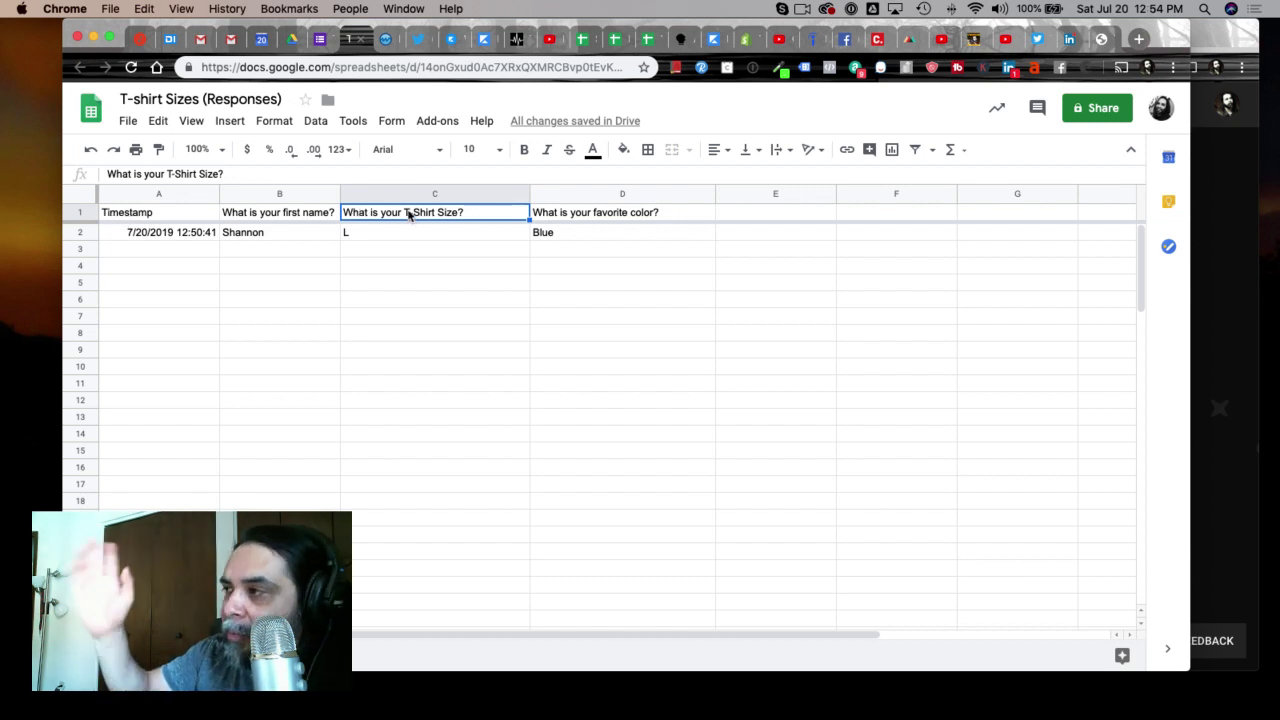
scroll(339, 301, down, 2)
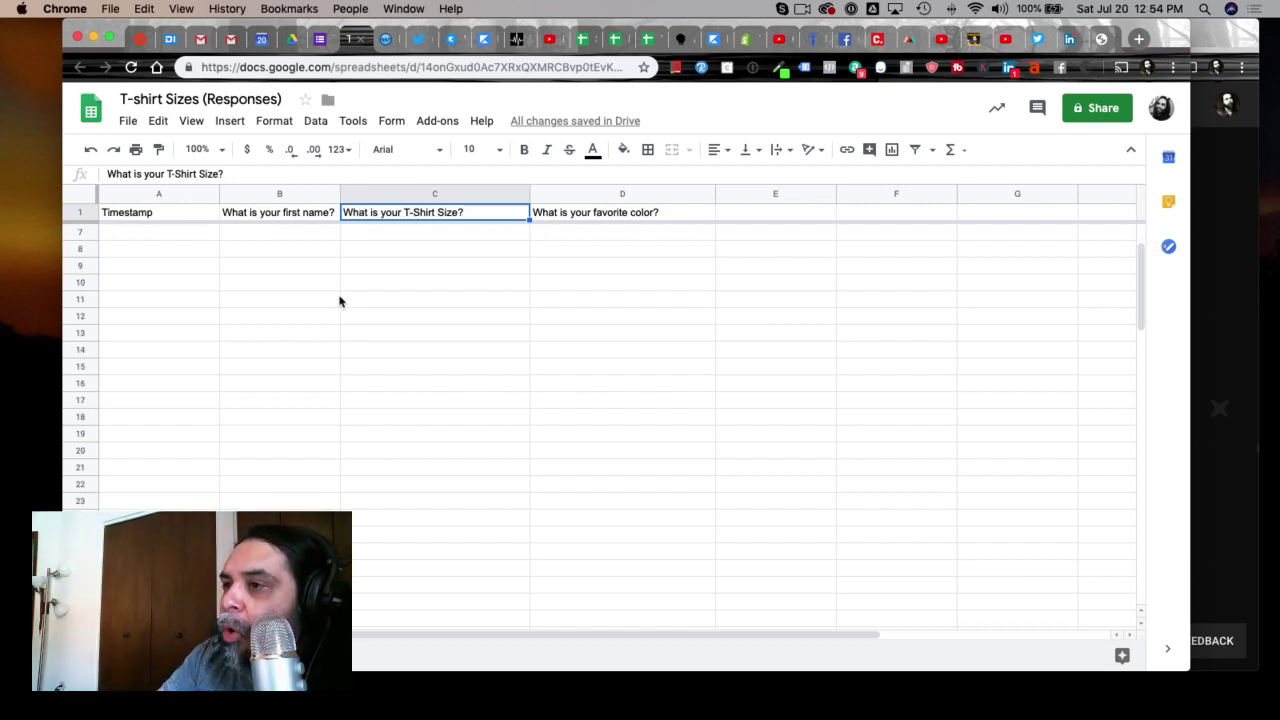
scroll(339, 301, down, 6)
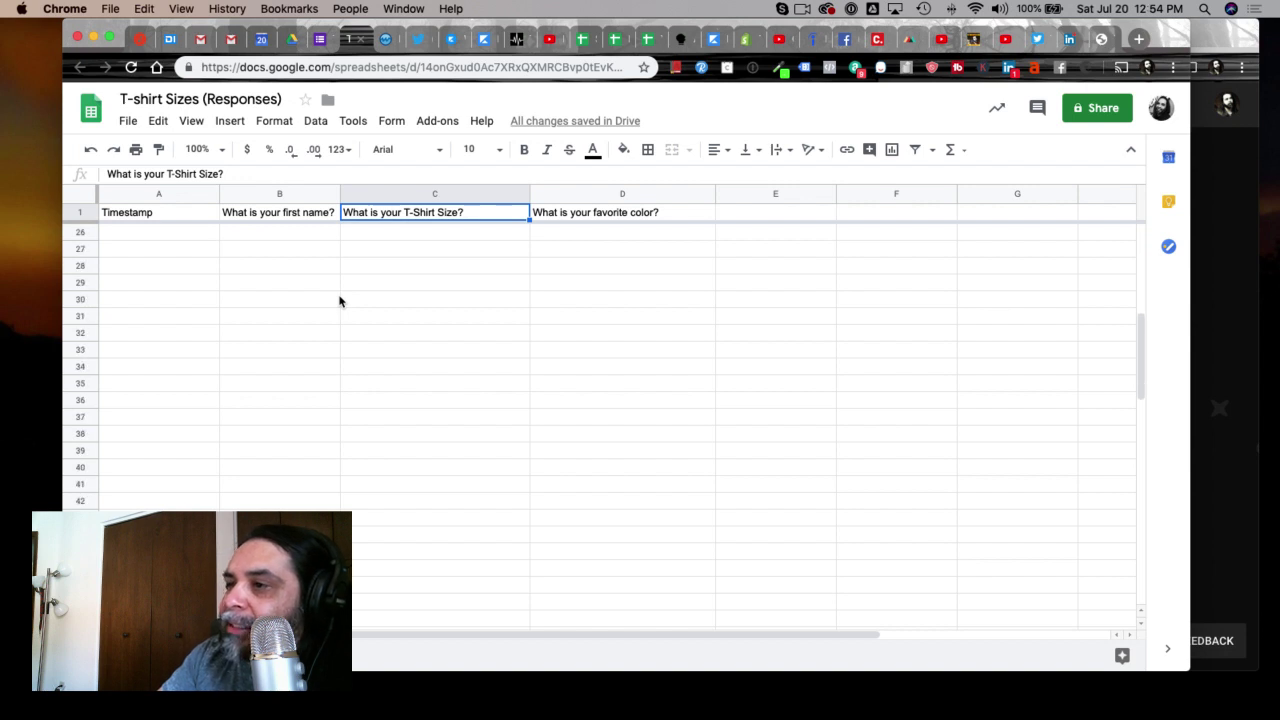
scroll(339, 301, up, 8)
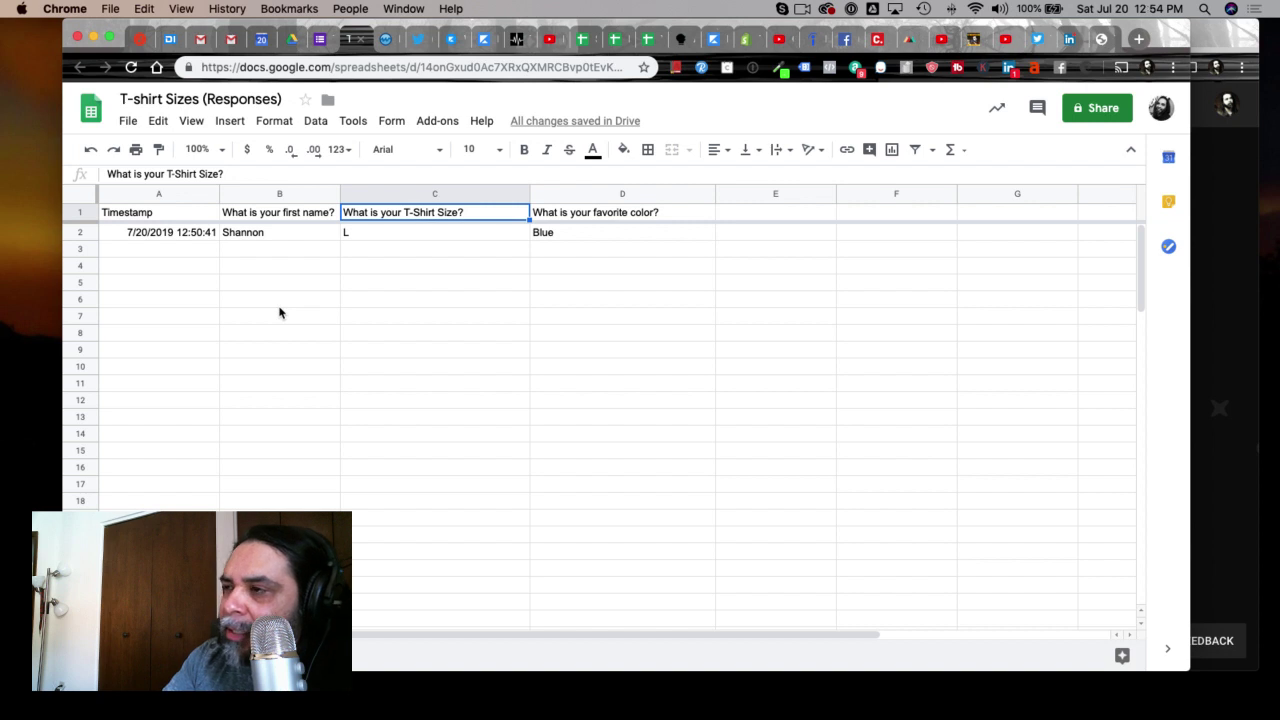
Return to the T-shirt Sizes form and look through its response summary again.
click(318, 40)
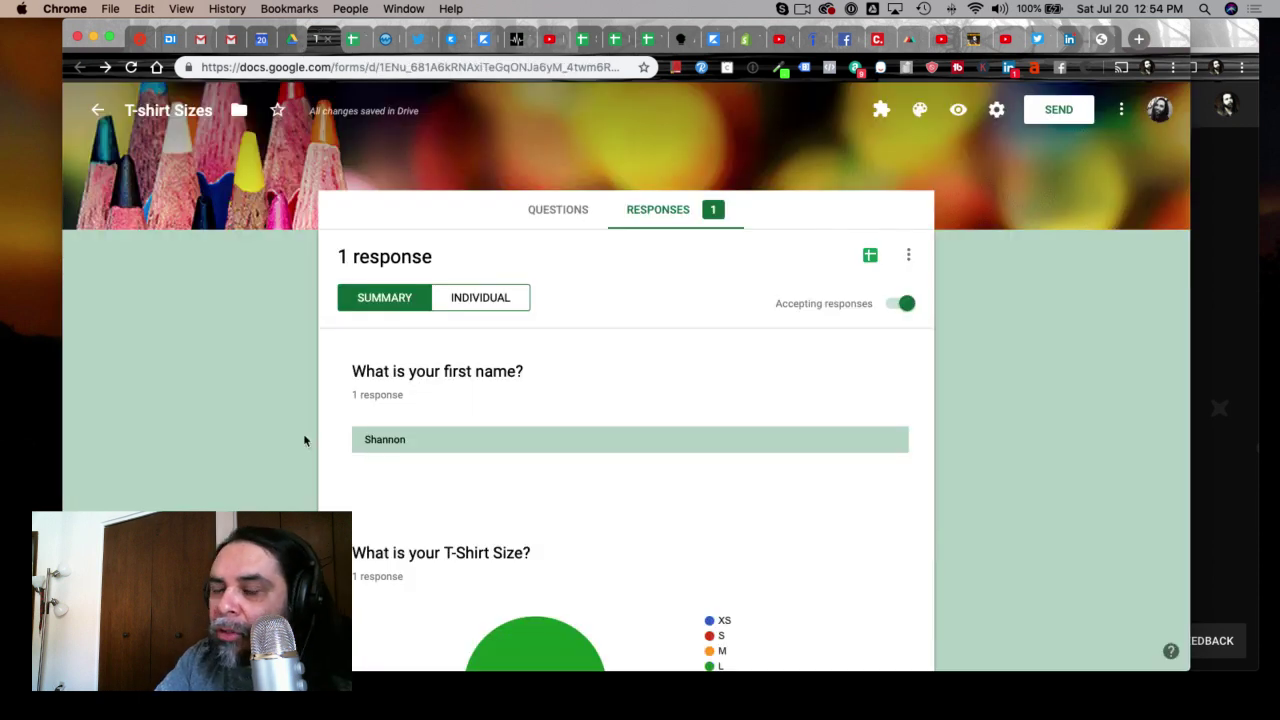
scroll(591, 417, down, 5)
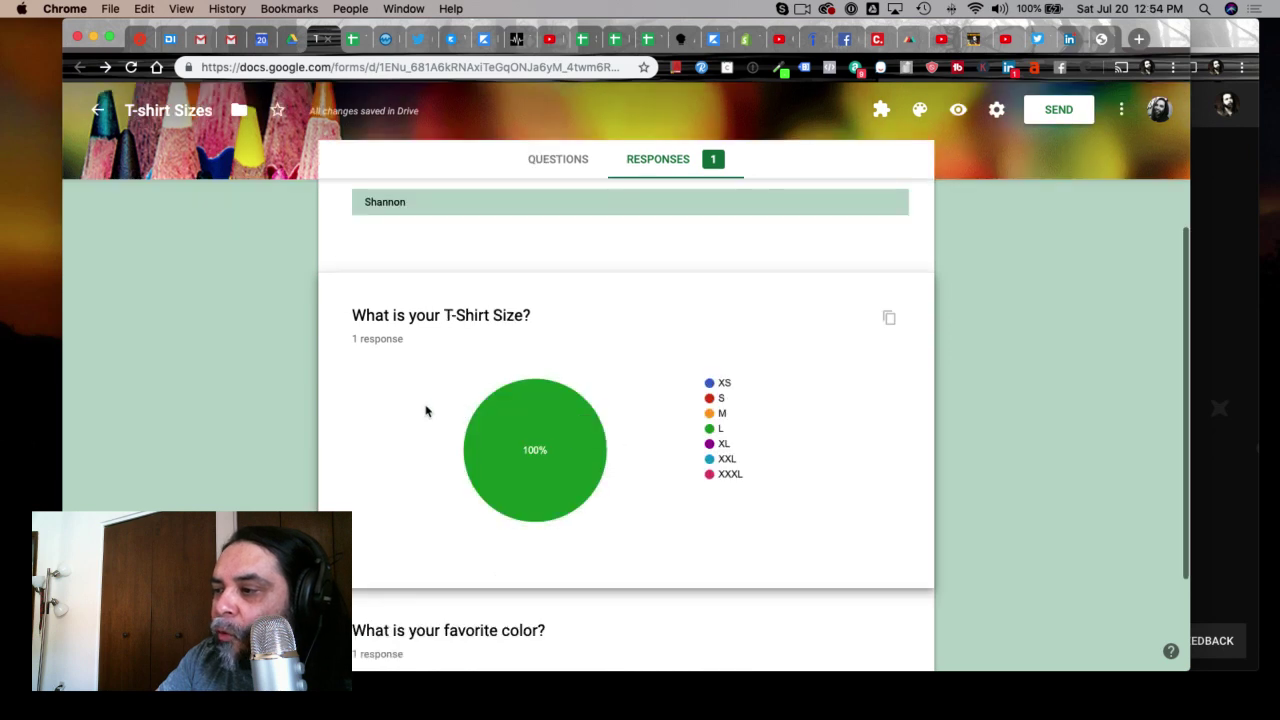
scroll(294, 443, down, 3)
scroll(293, 443, up, 5)
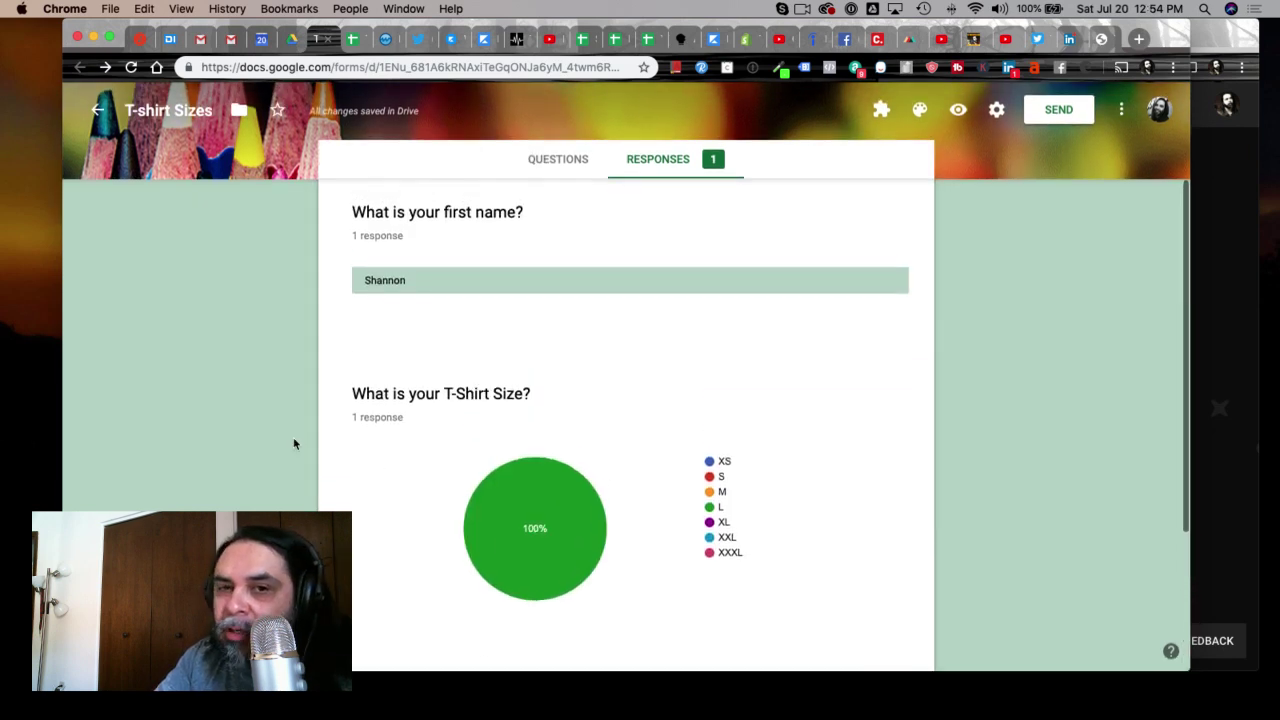